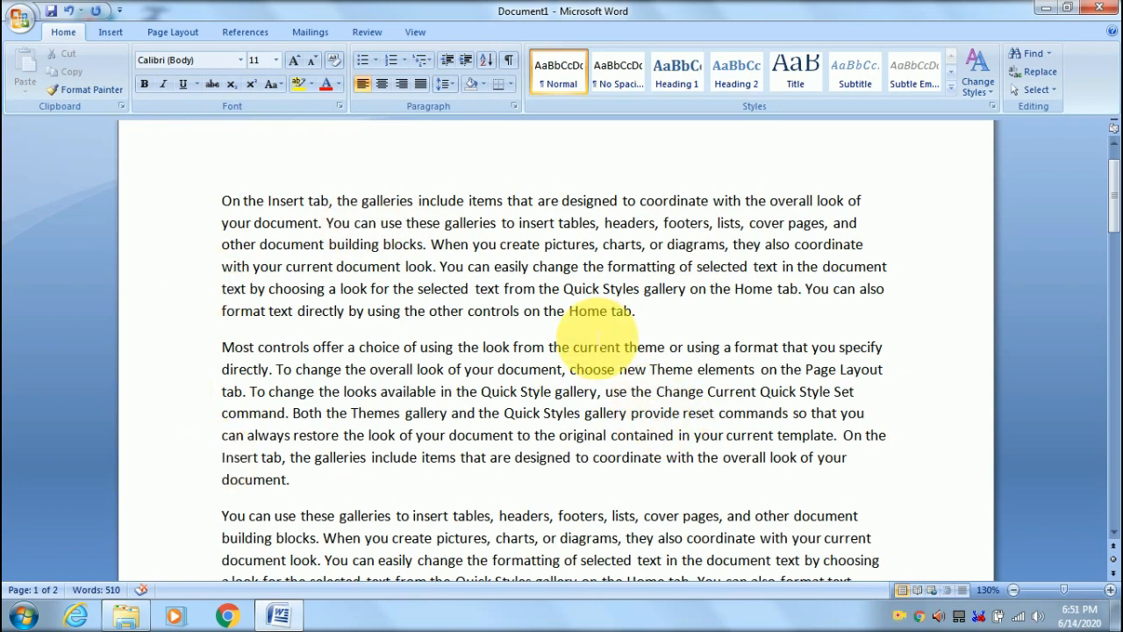
- Switch to the Review tab and scroll down to the student, Student and Gullery lines
click(372, 33)
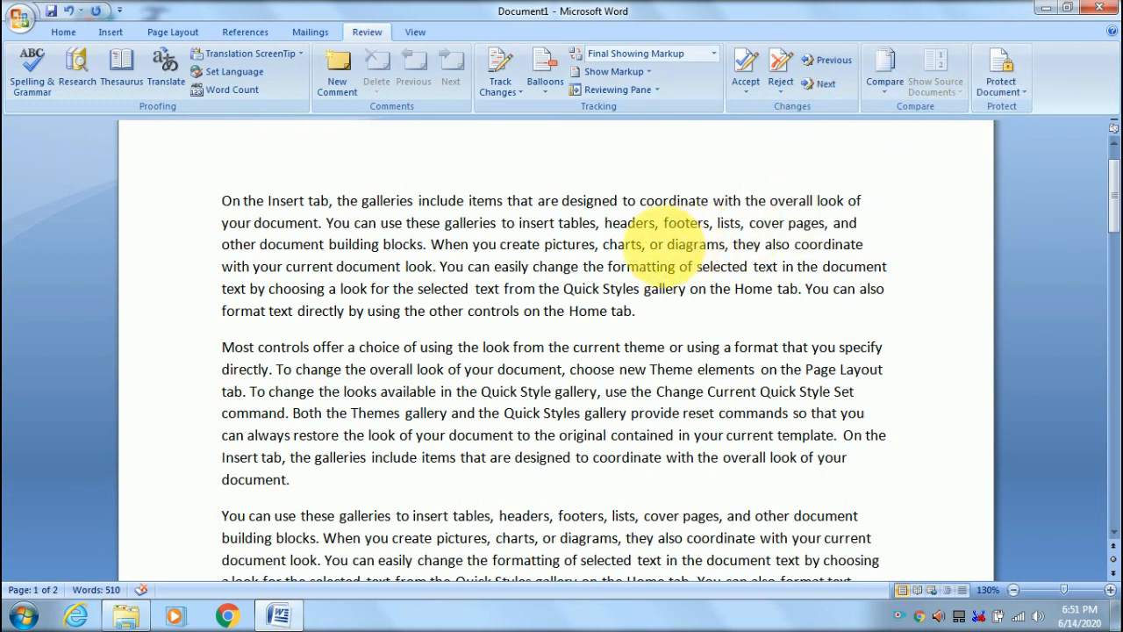
scroll(638, 248, down, 1)
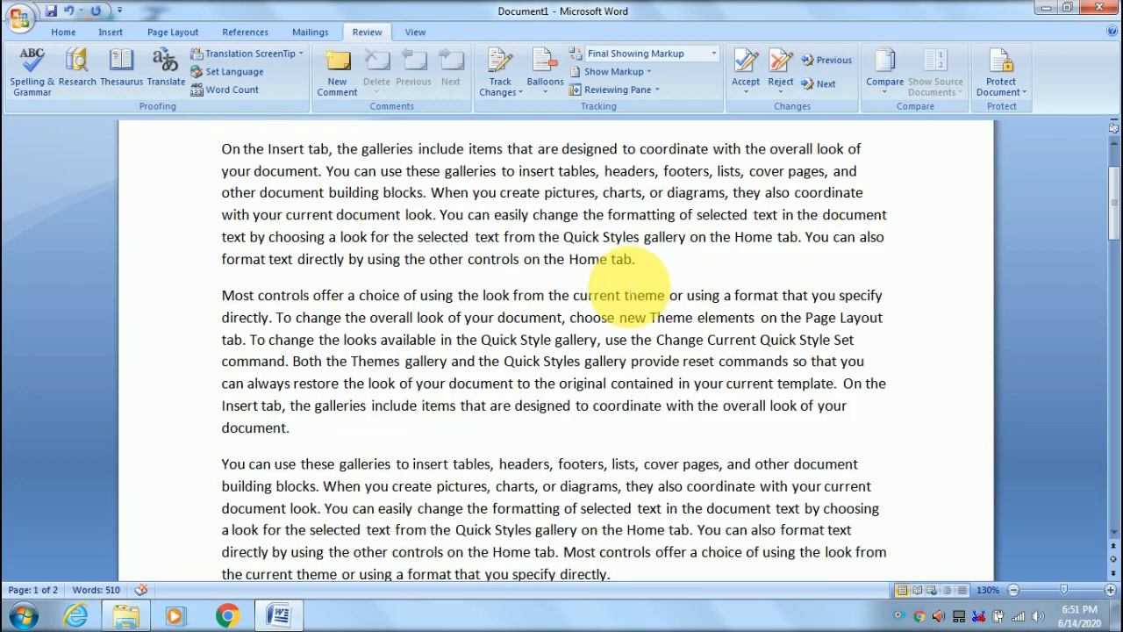
scroll(649, 267, down, 1)
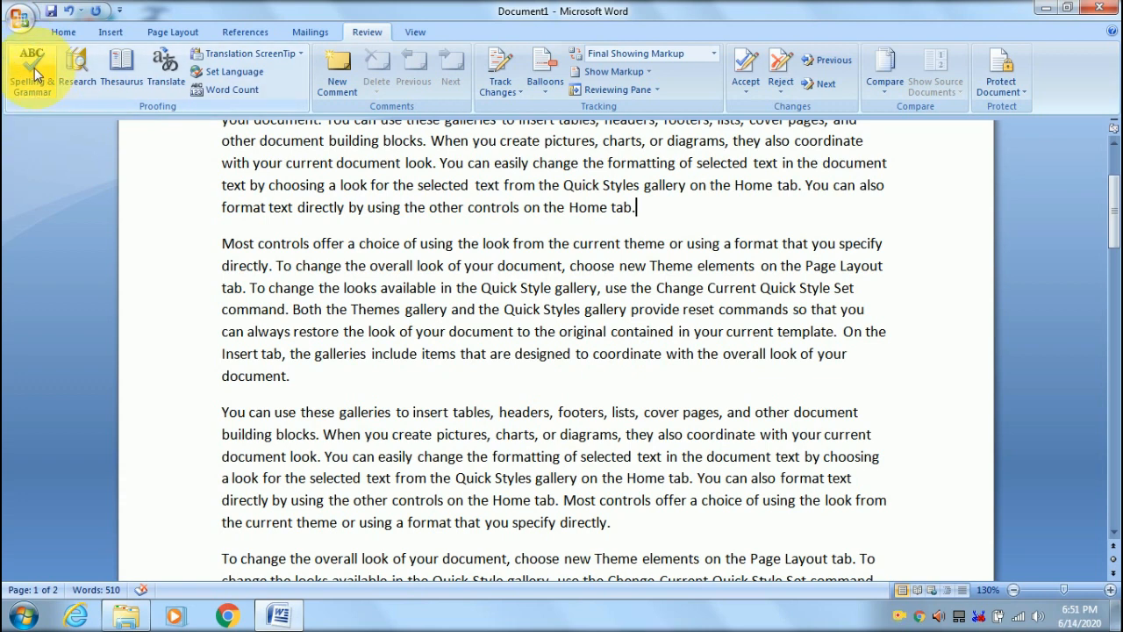
click(349, 187)
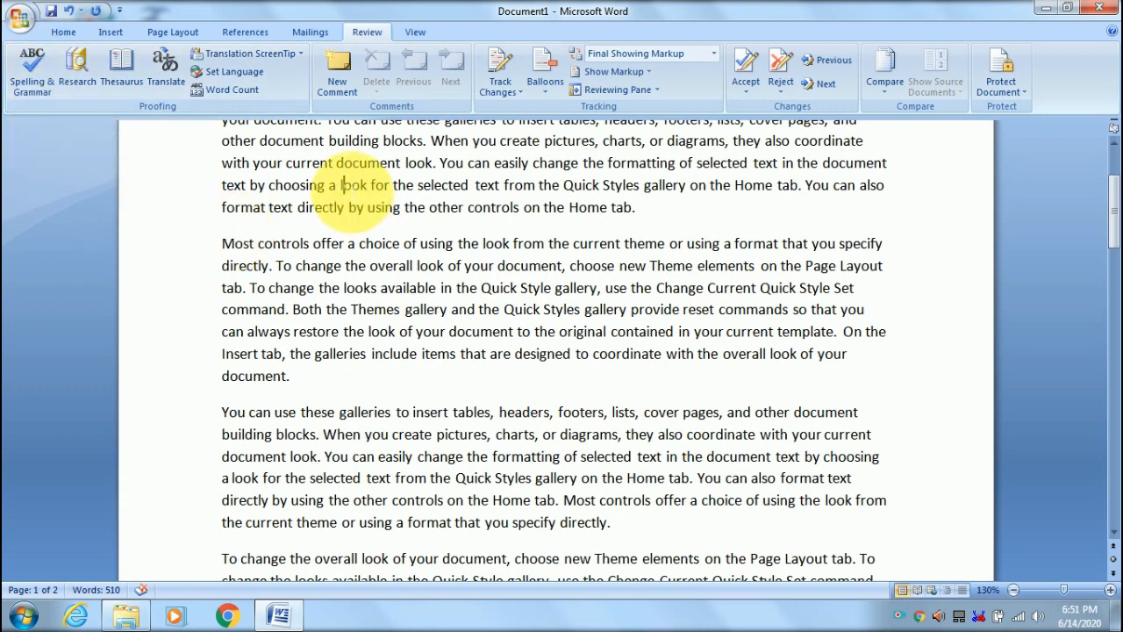
scroll(352, 191, up, 3)
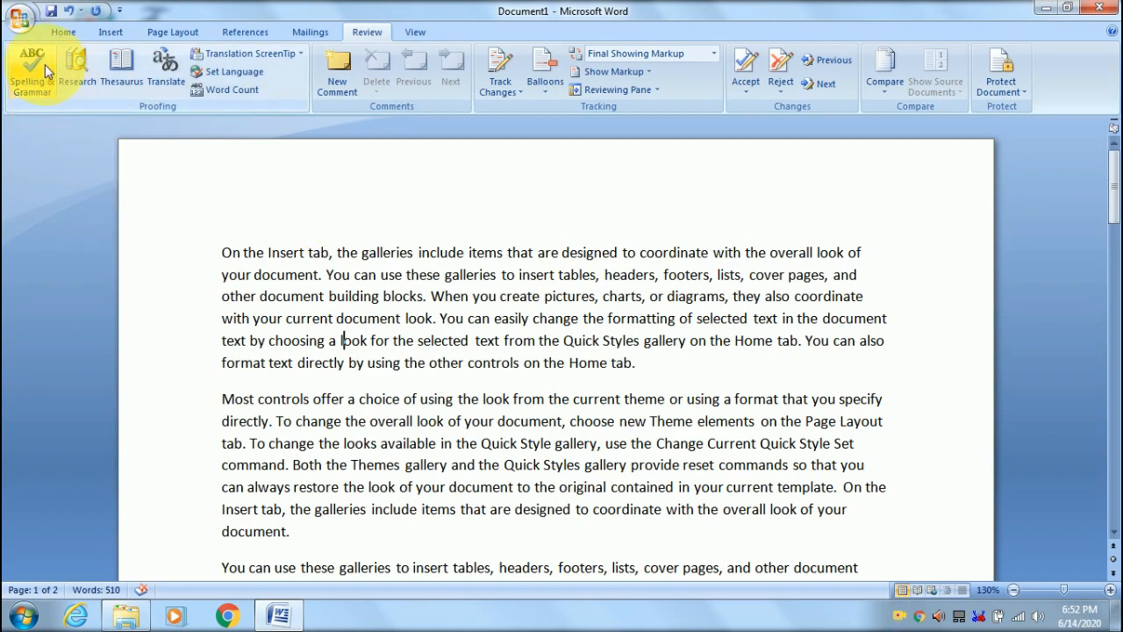
scroll(456, 255, down, 8)
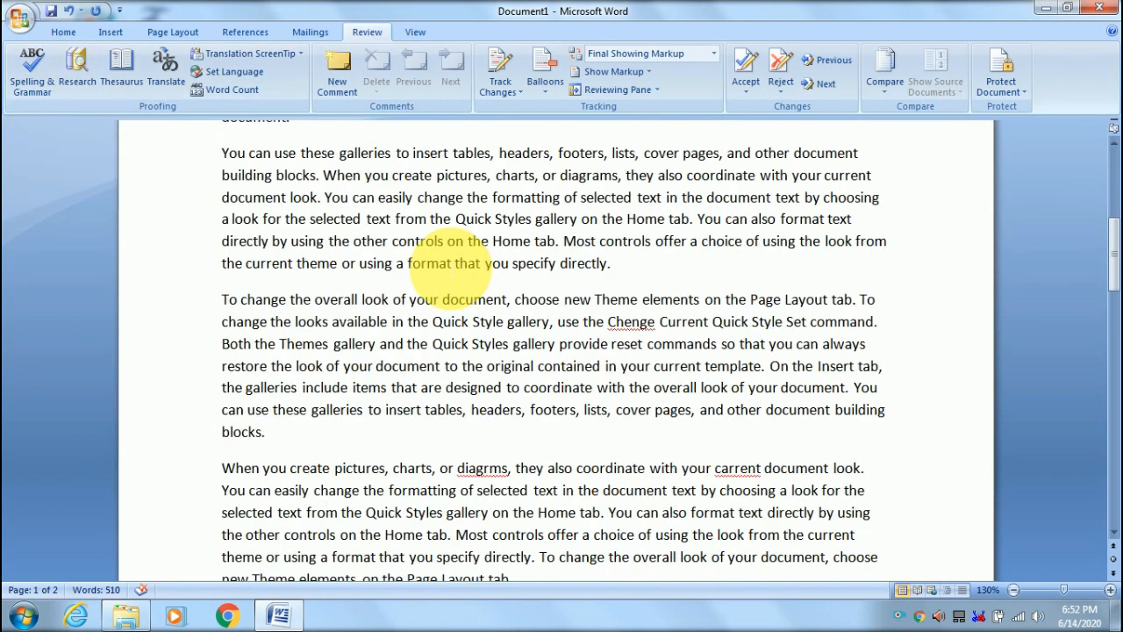
scroll(457, 255, down, 4)
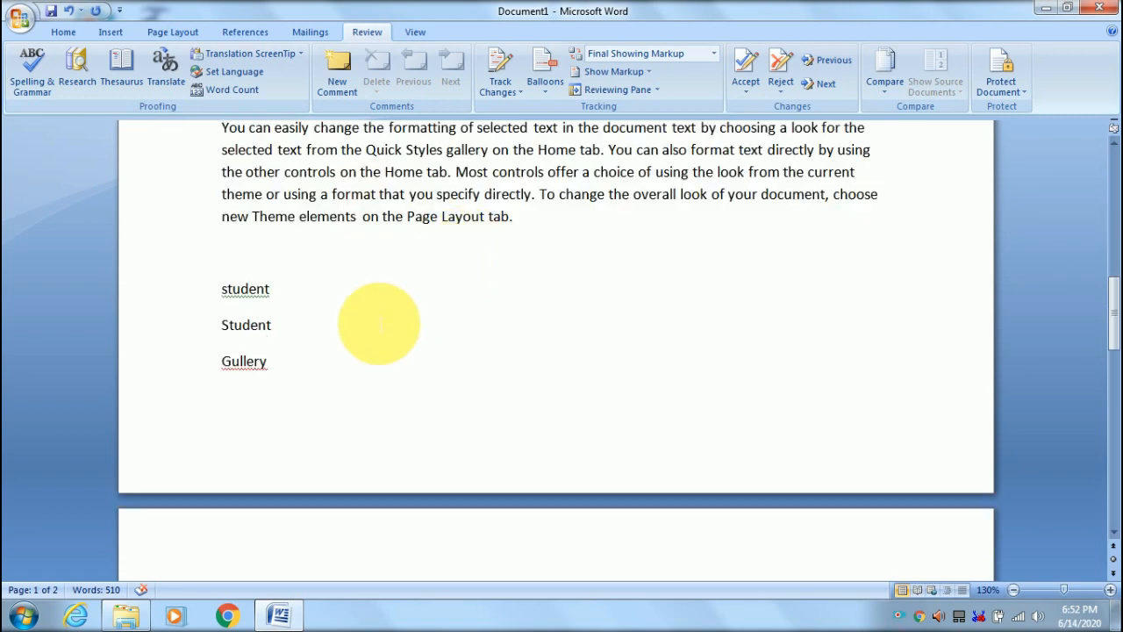
drag(222, 361, 268, 363)
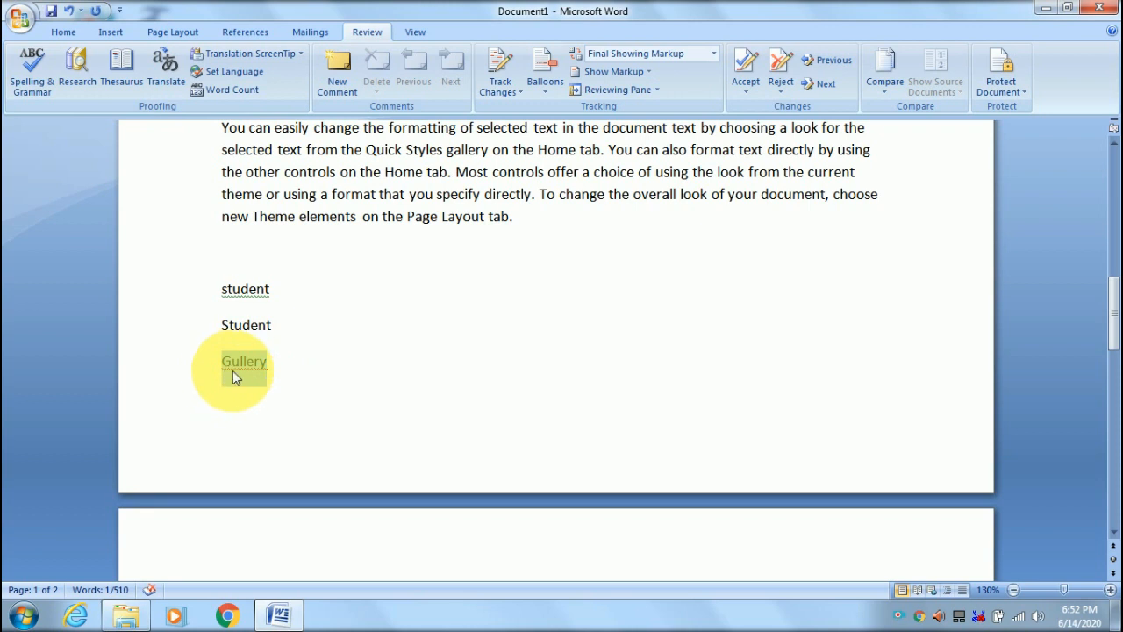
click(303, 384)
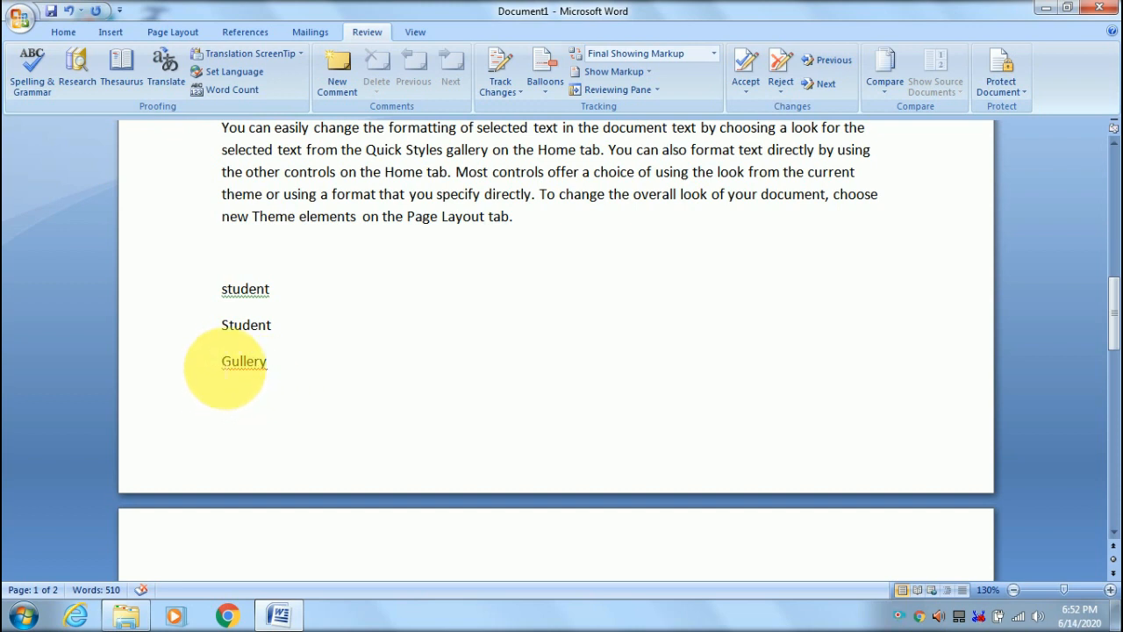
drag(225, 367, 267, 367)
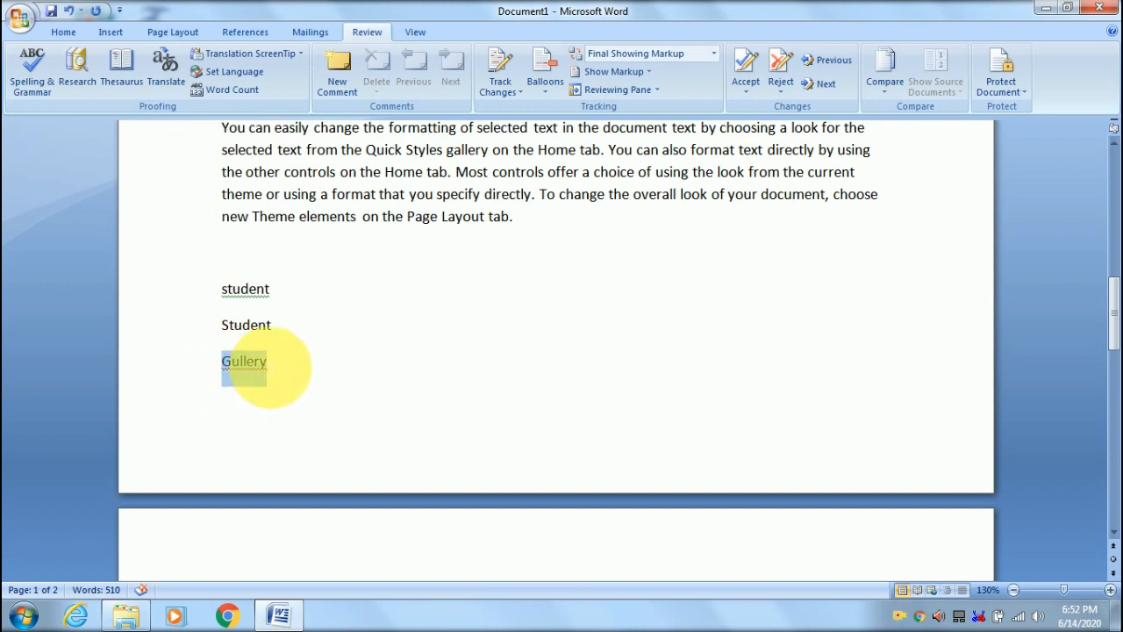
right_click(243, 364)
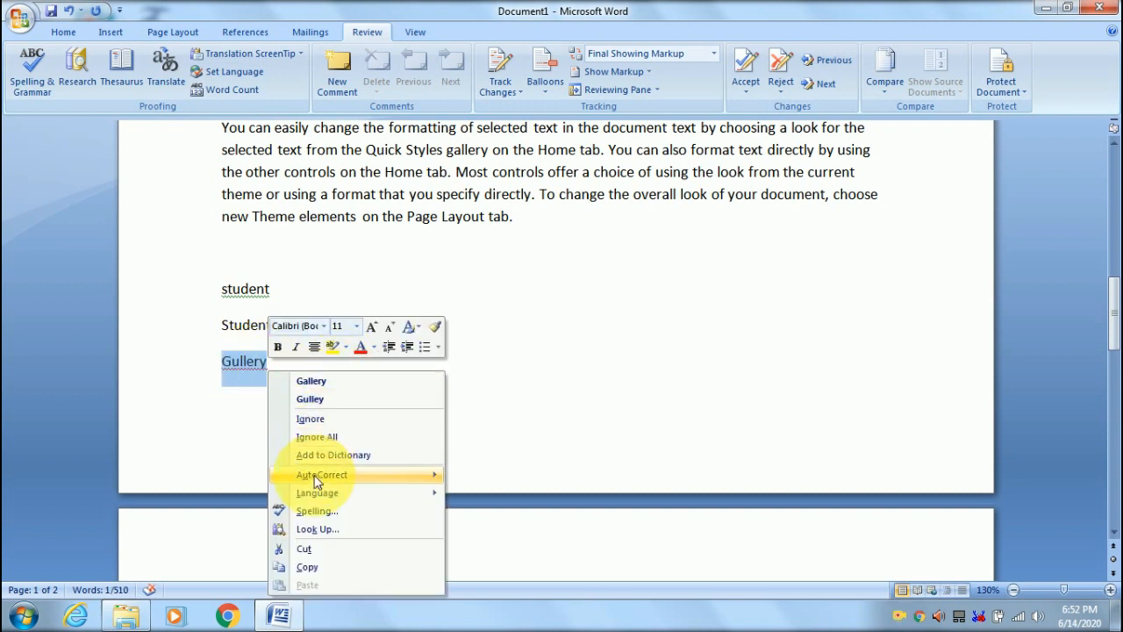
mouse_move(324, 474)
click(186, 313)
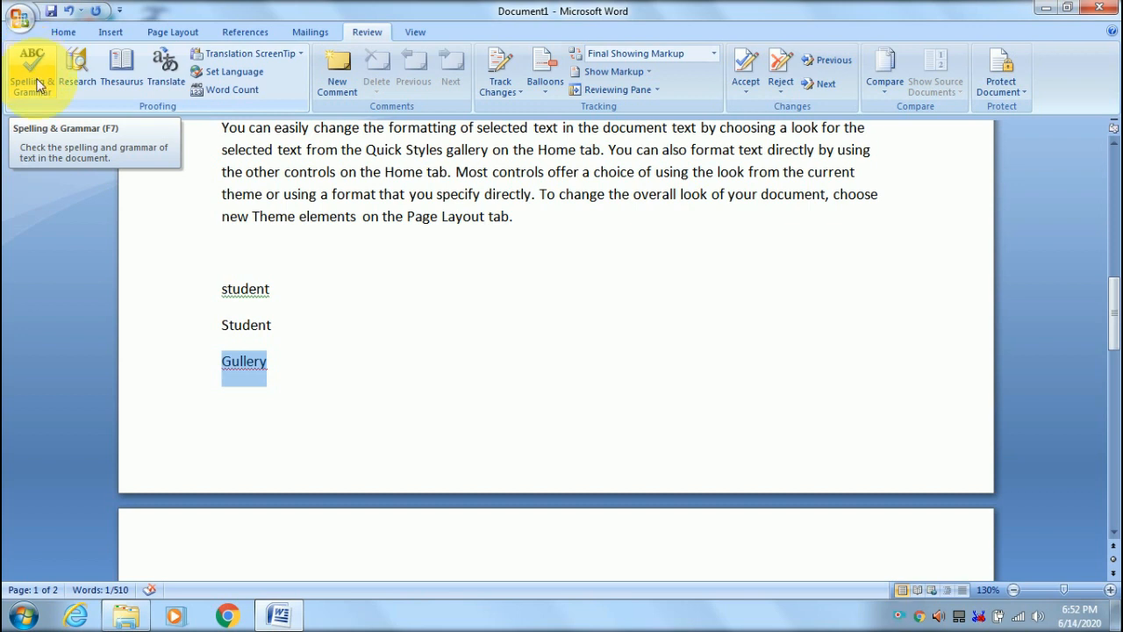
- Run Spelling & Grammar, change the flagged Gullery to the suggestion Gallery, continue, then close the checker
click(33, 83)
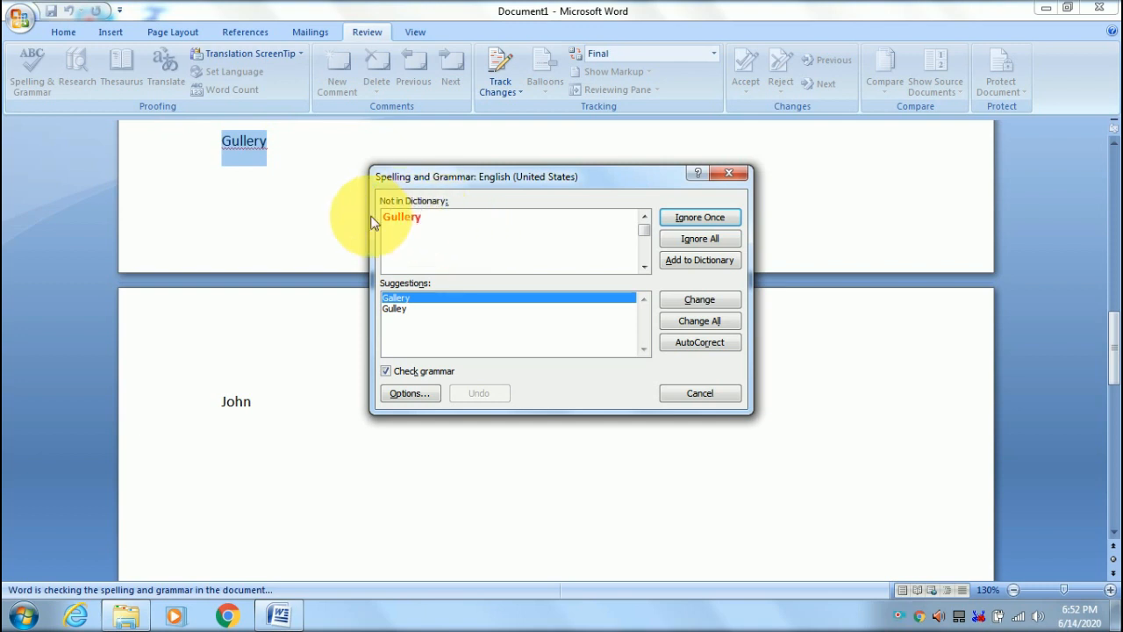
click(470, 236)
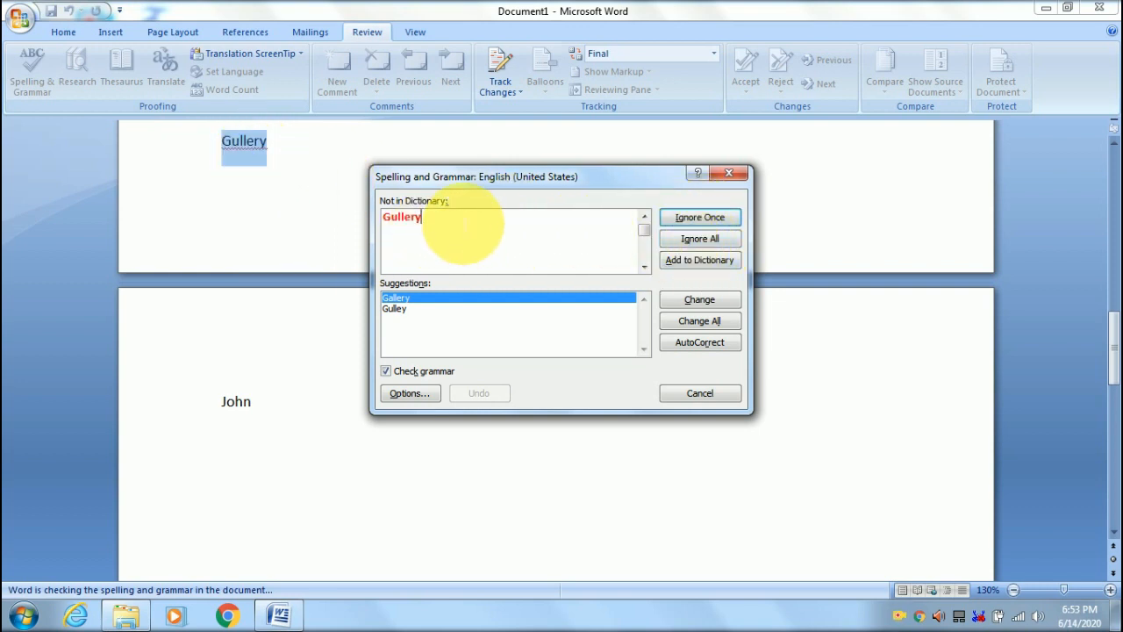
click(422, 219)
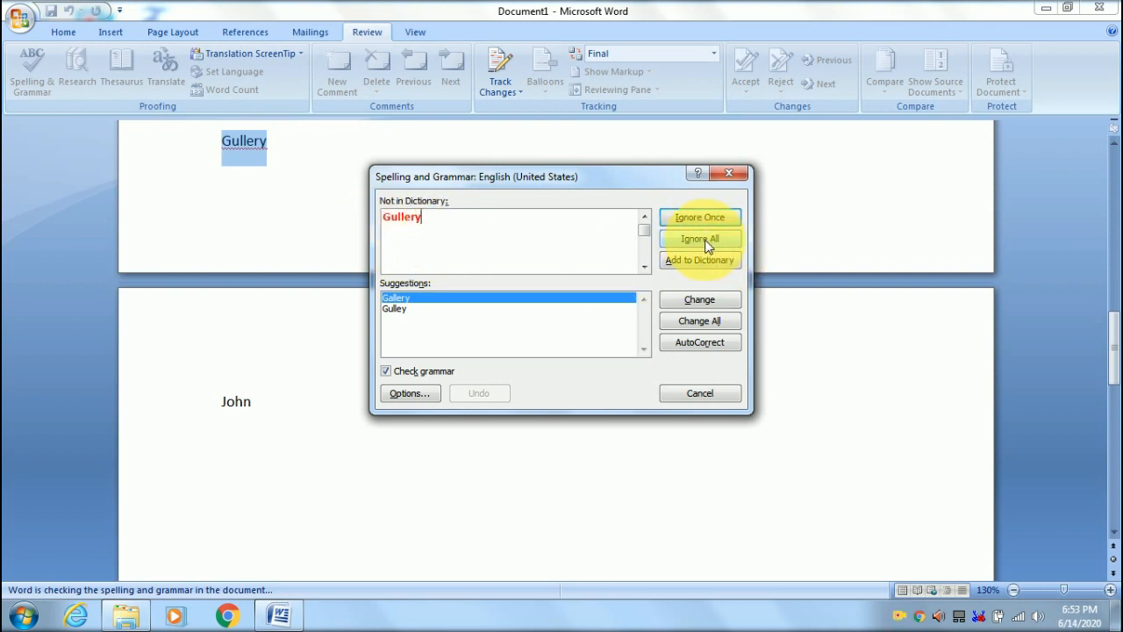
click(731, 242)
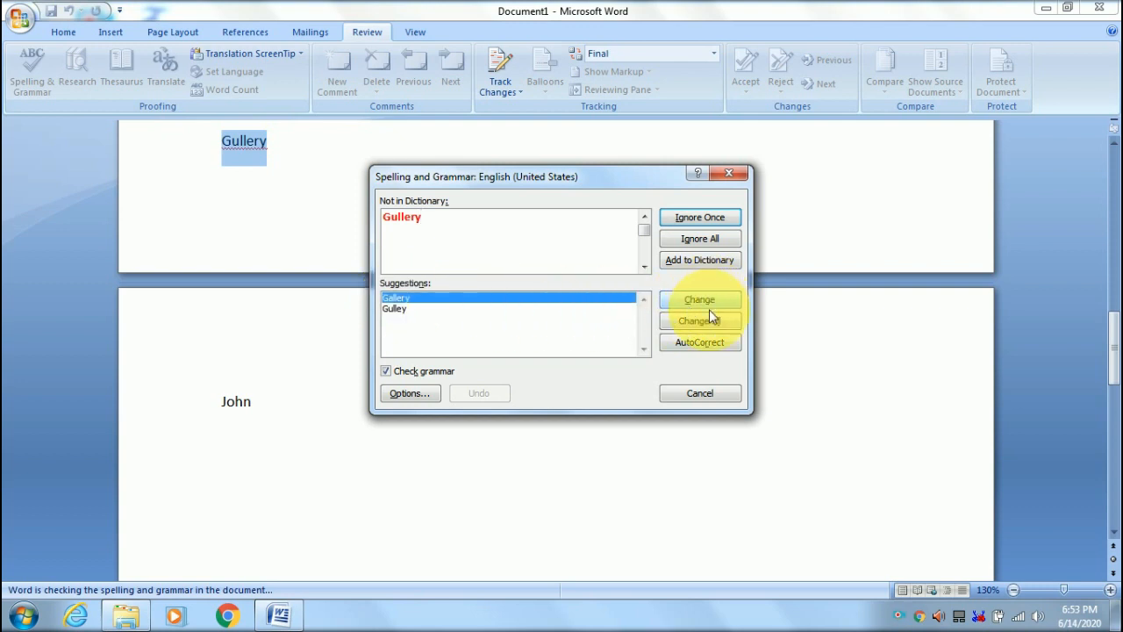
click(405, 299)
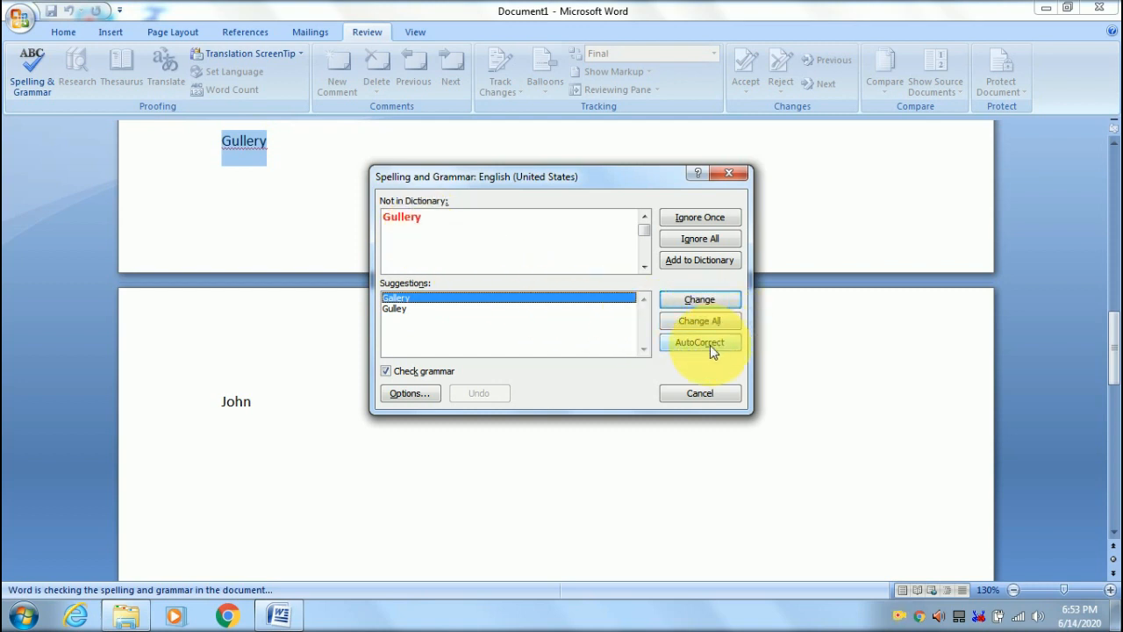
click(432, 308)
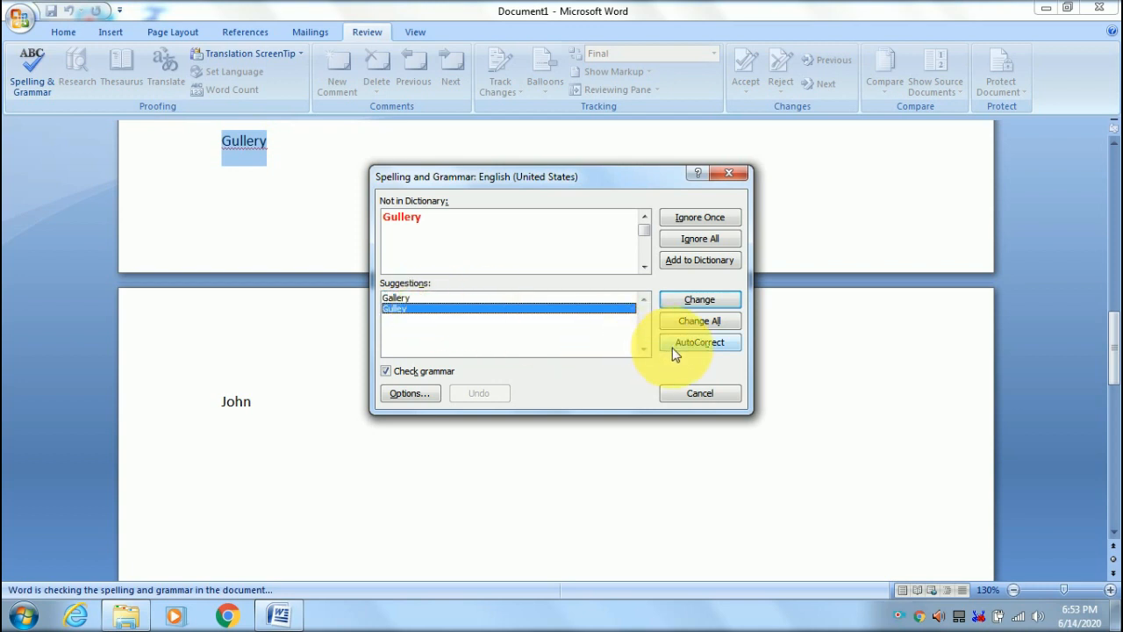
click(399, 299)
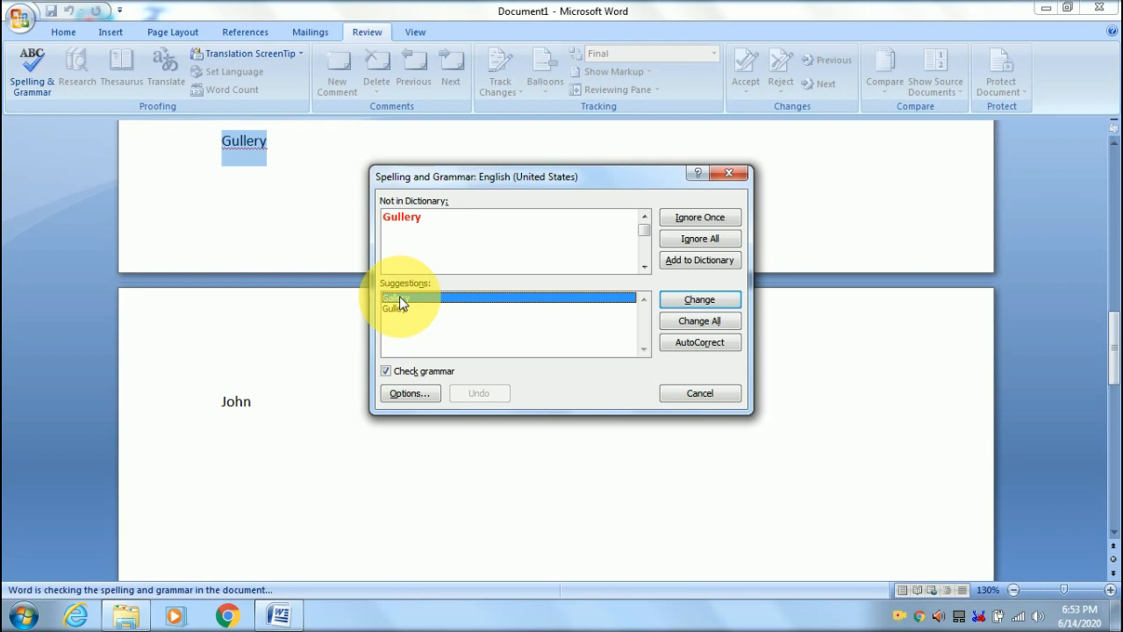
click(699, 300)
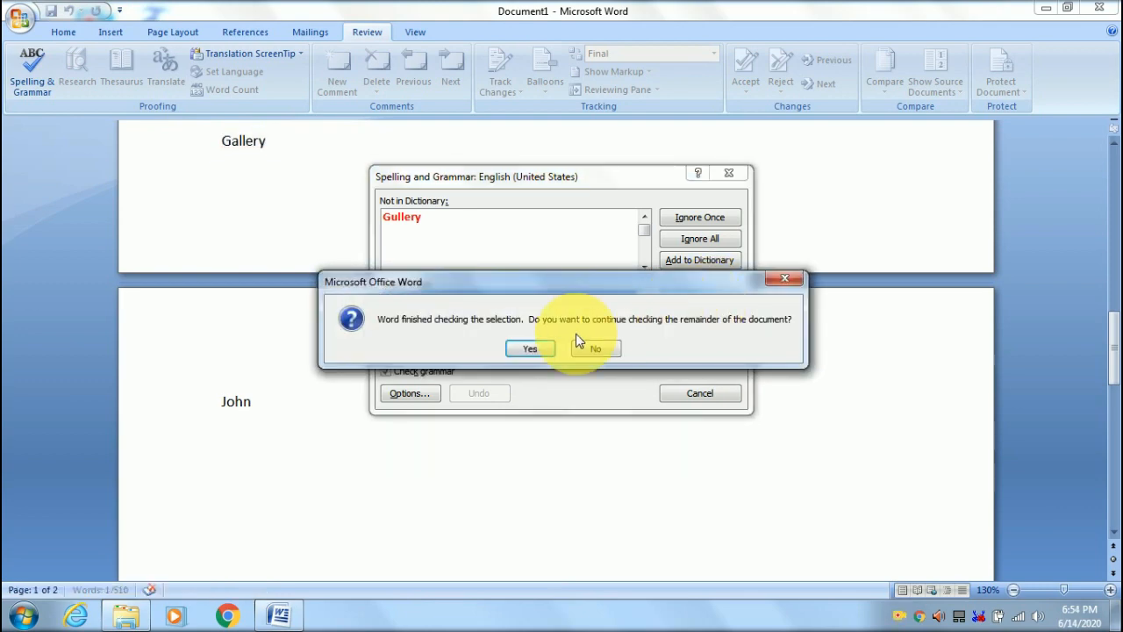
click(532, 349)
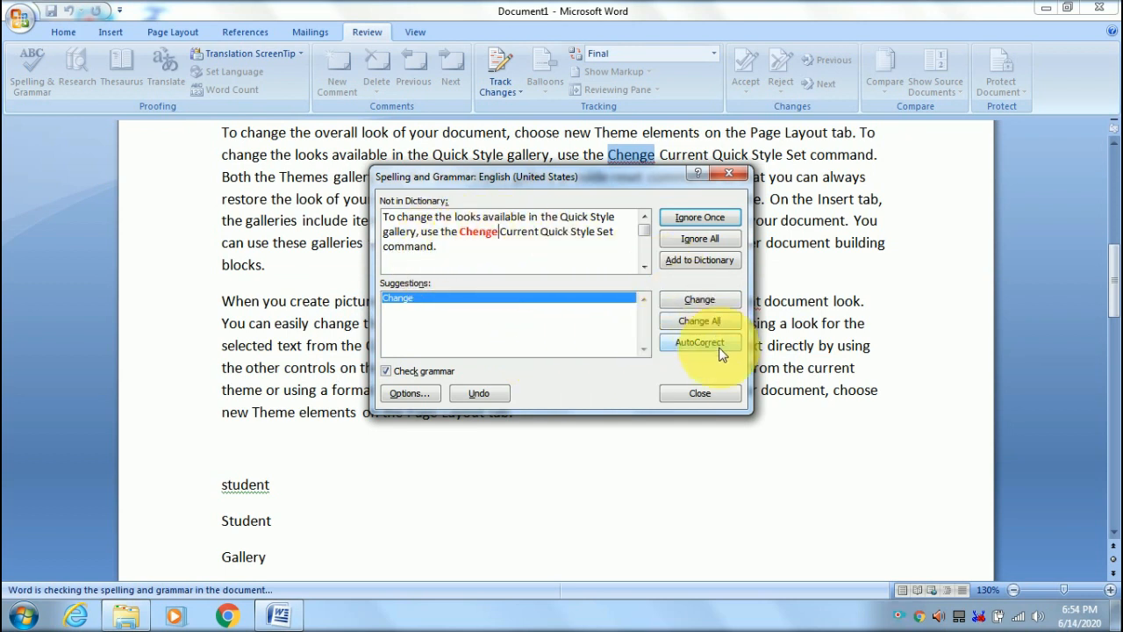
click(699, 393)
- Scroll to the last lines and select the lowercase word 'student' above 'Student'
scroll(521, 359, down, 4)
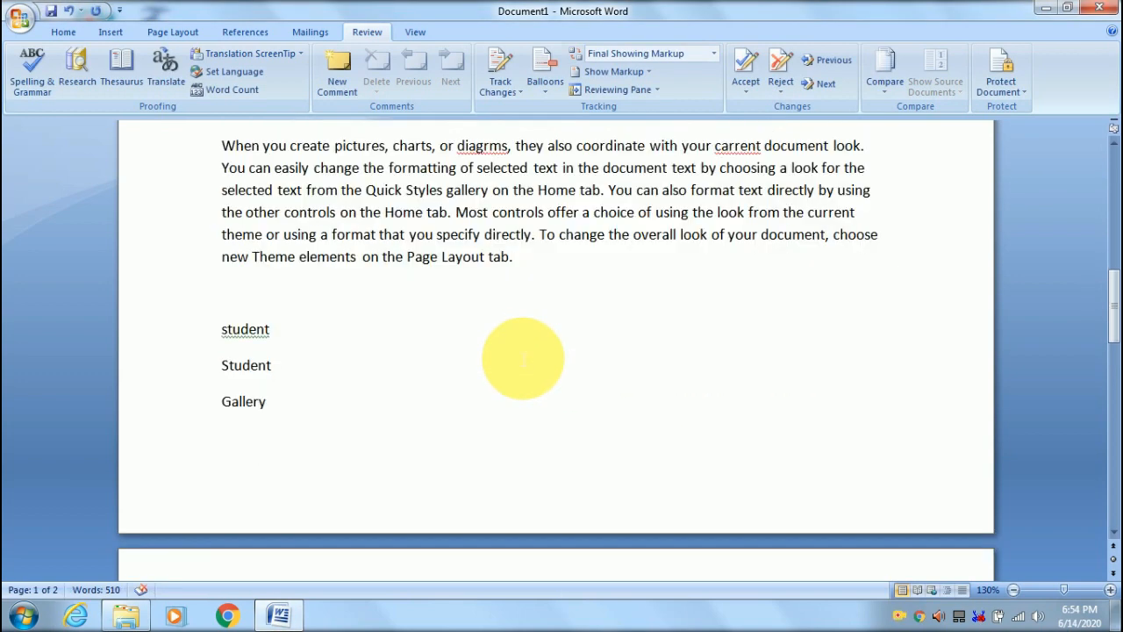
scroll(591, 314, down, 1)
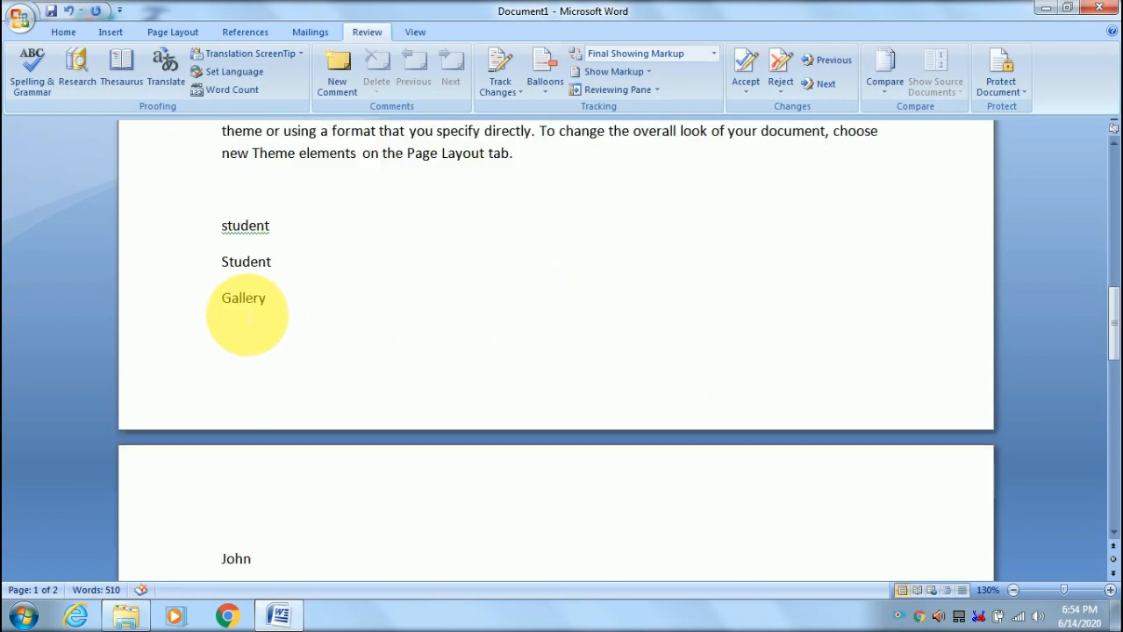
click(224, 300)
drag(225, 300, 266, 298)
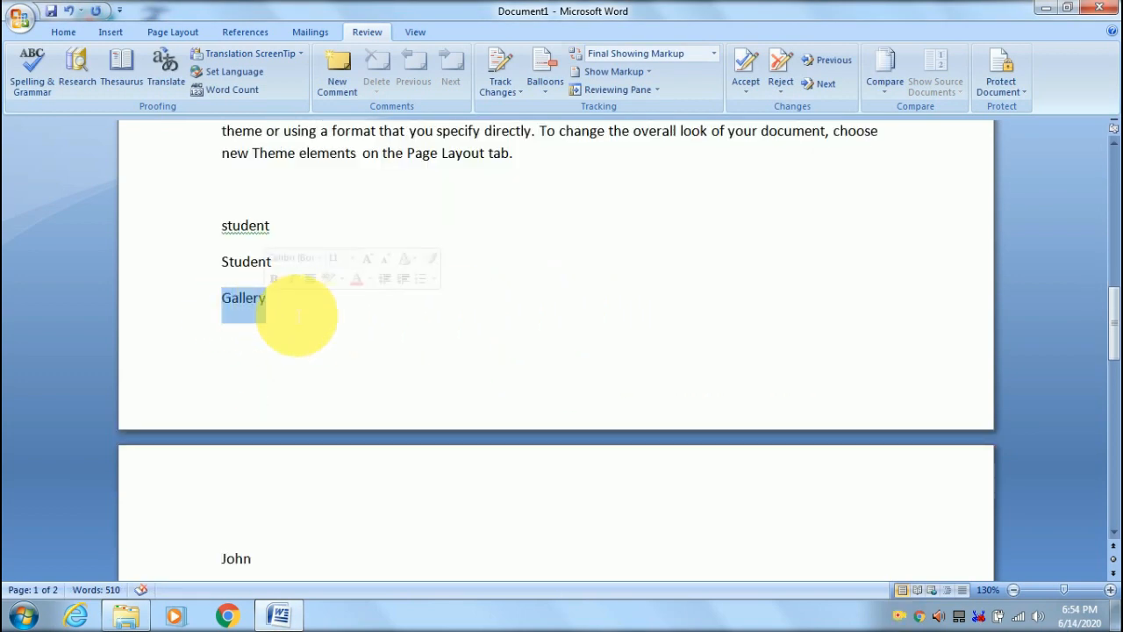
click(373, 326)
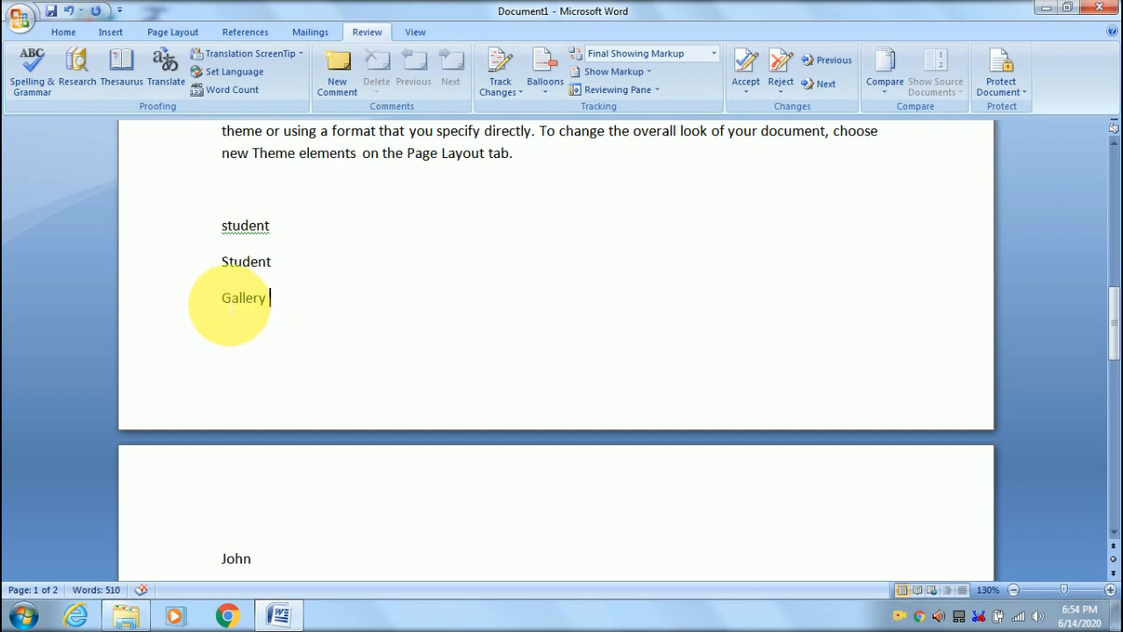
drag(226, 300, 268, 294)
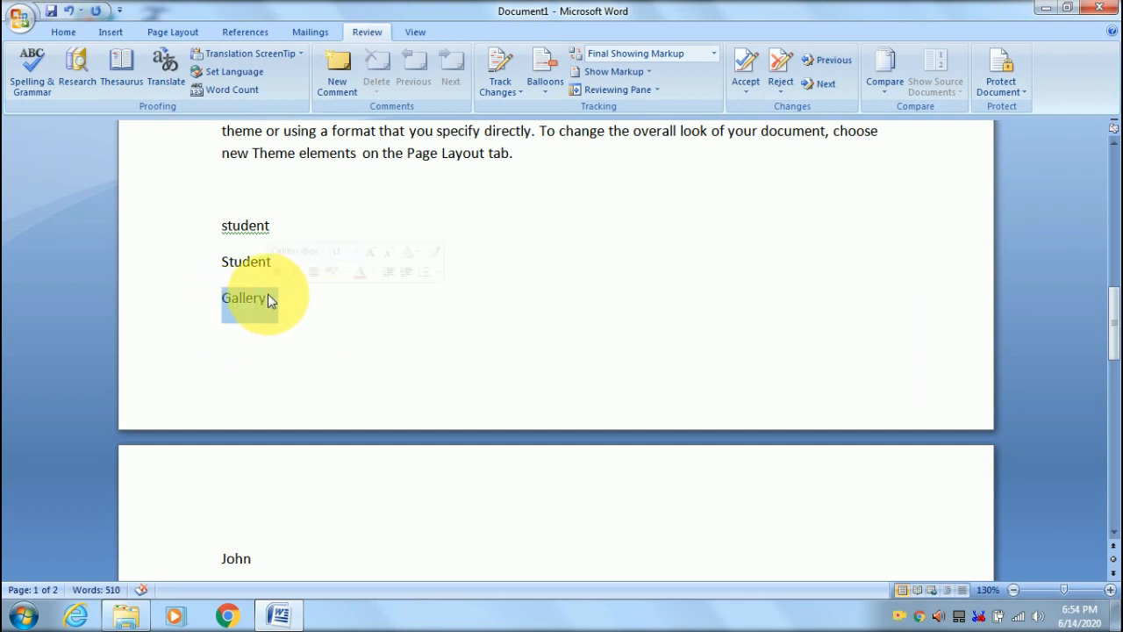
click(356, 302)
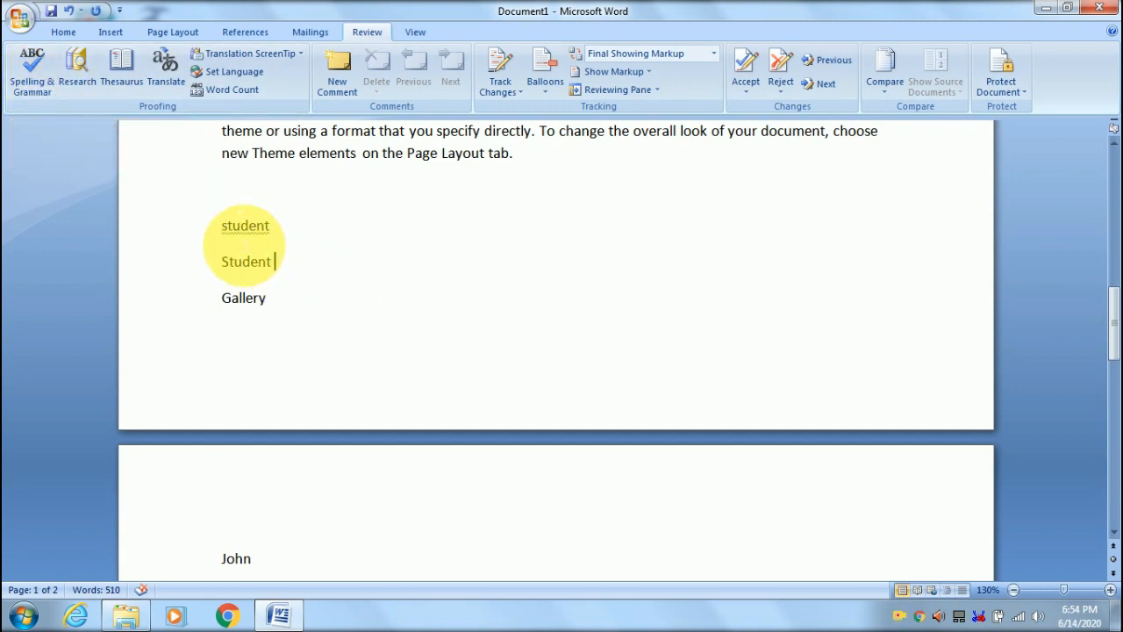
drag(223, 226, 263, 226)
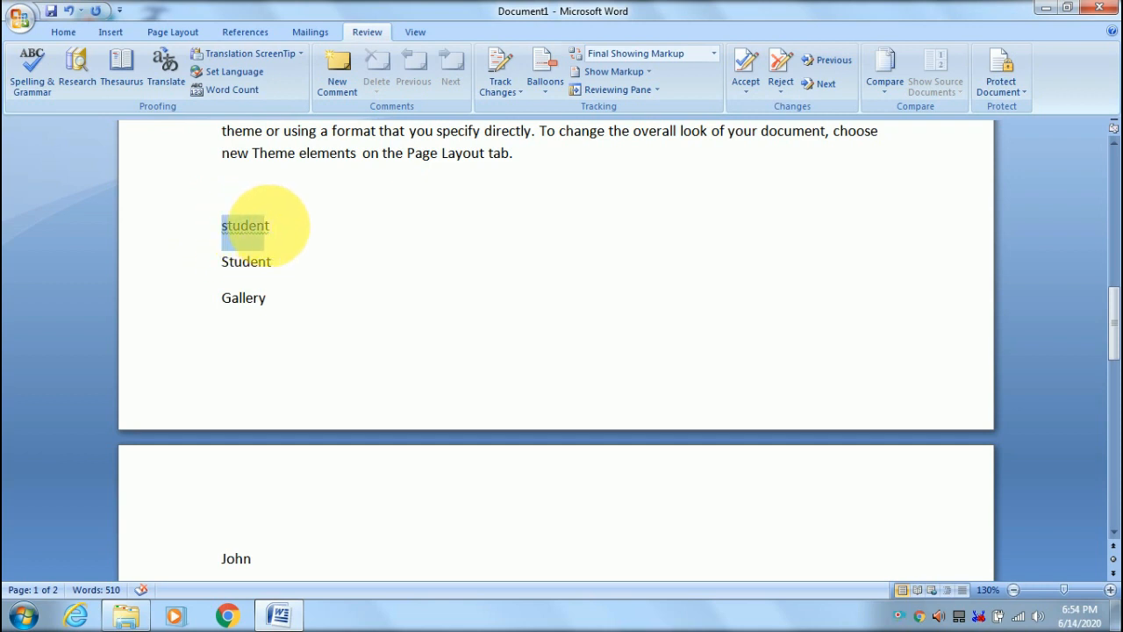
click(301, 299)
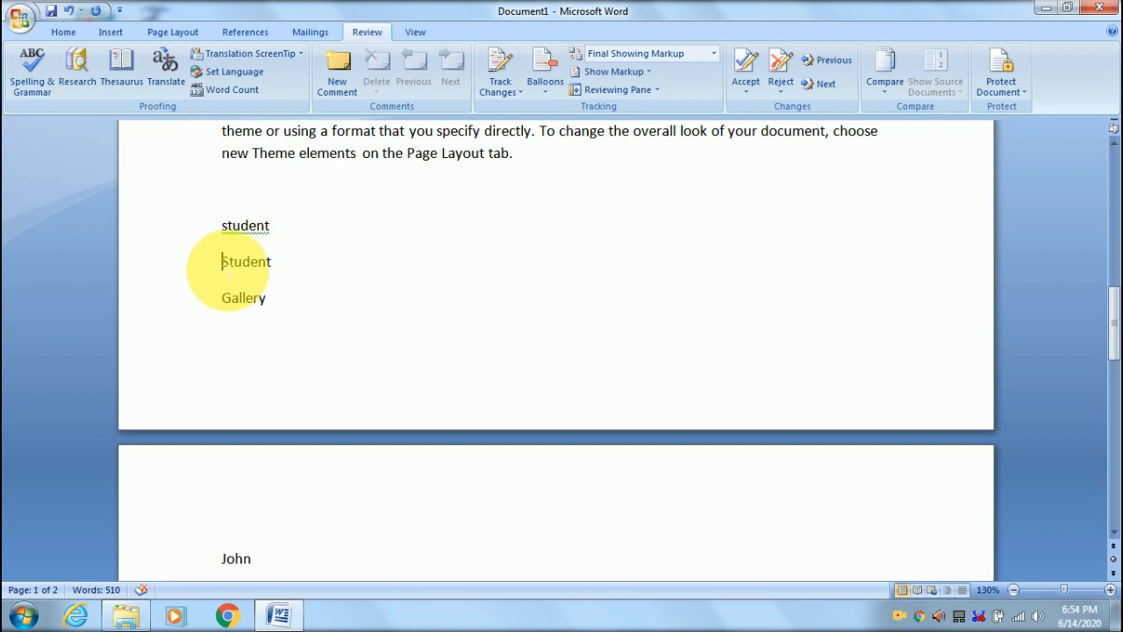
drag(226, 268, 293, 266)
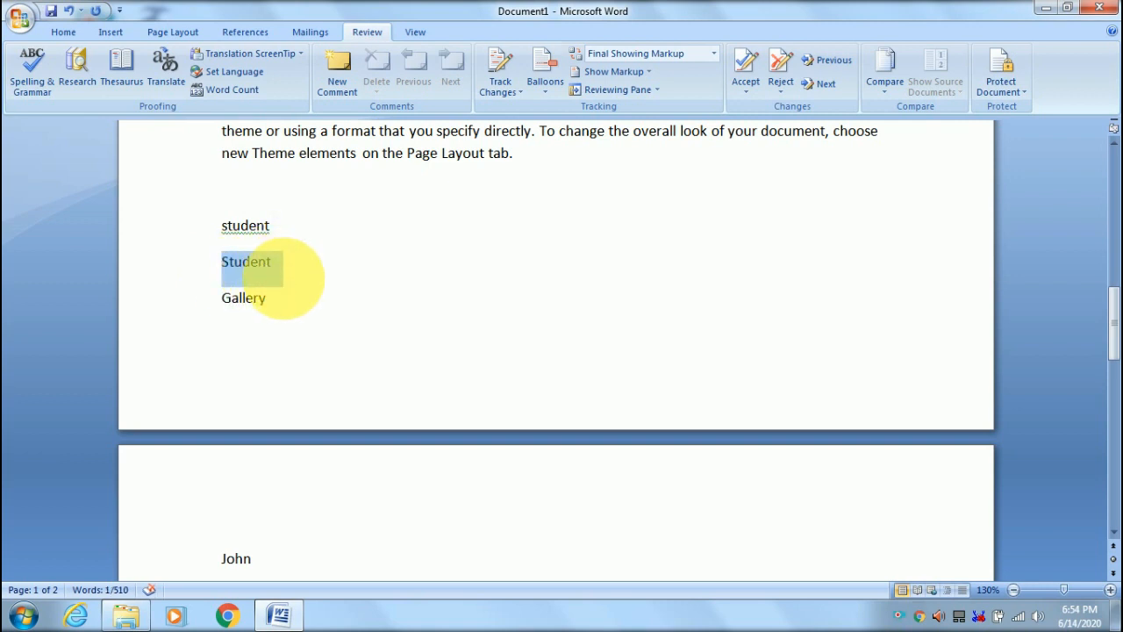
click(284, 278)
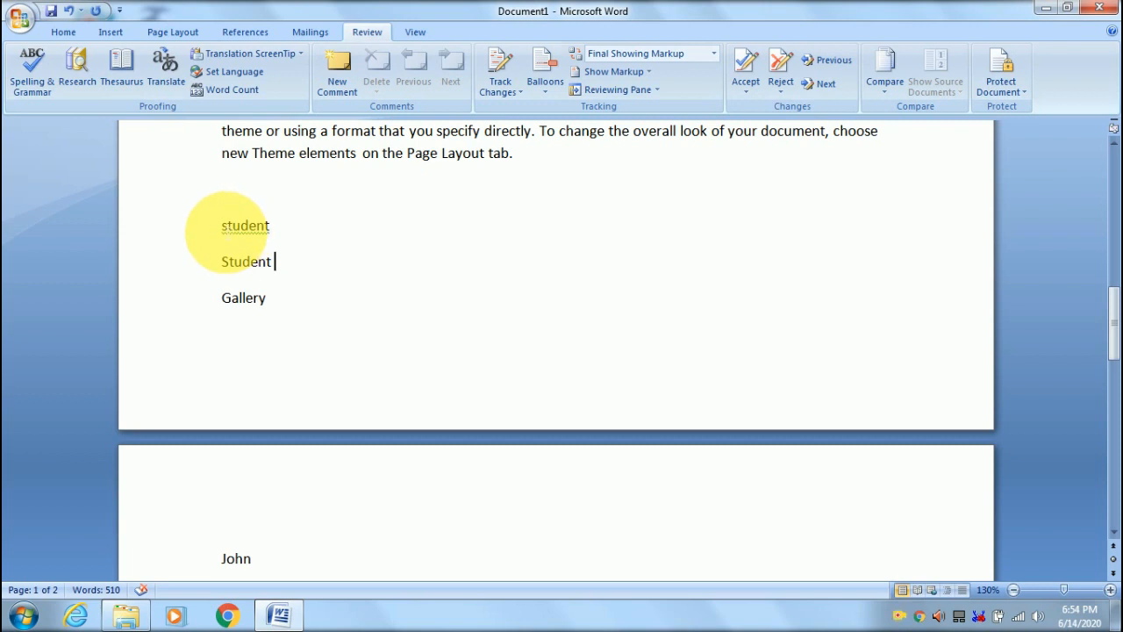
drag(225, 232, 272, 234)
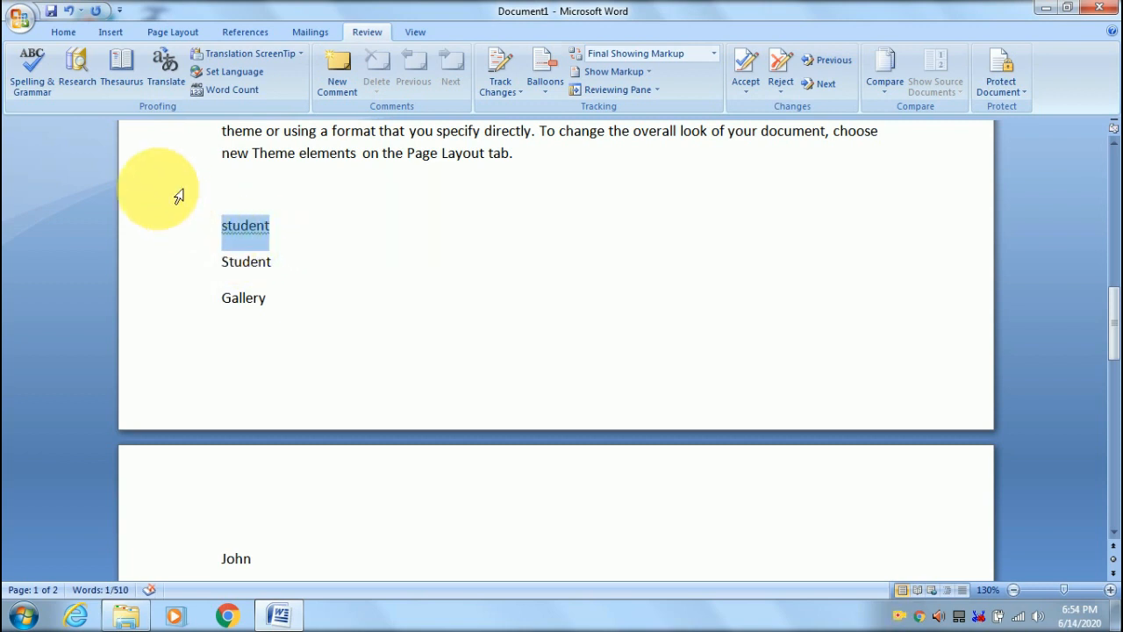
- Run Spelling & Grammar, accept 'Student' as the replacement for 'student', and close the checker
click(34, 75)
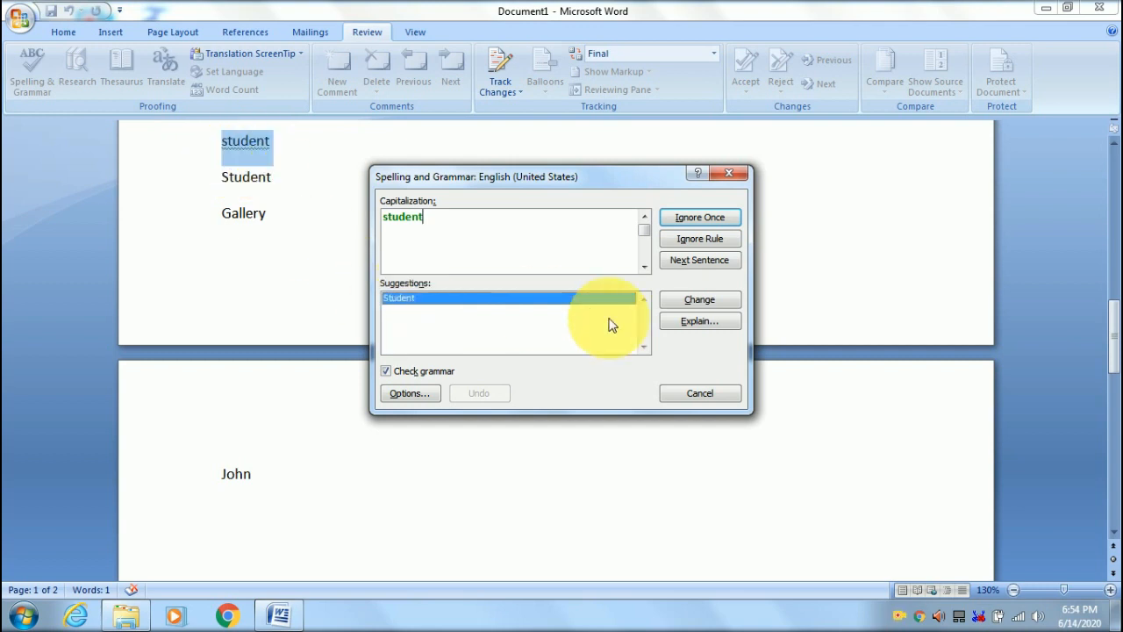
click(698, 301)
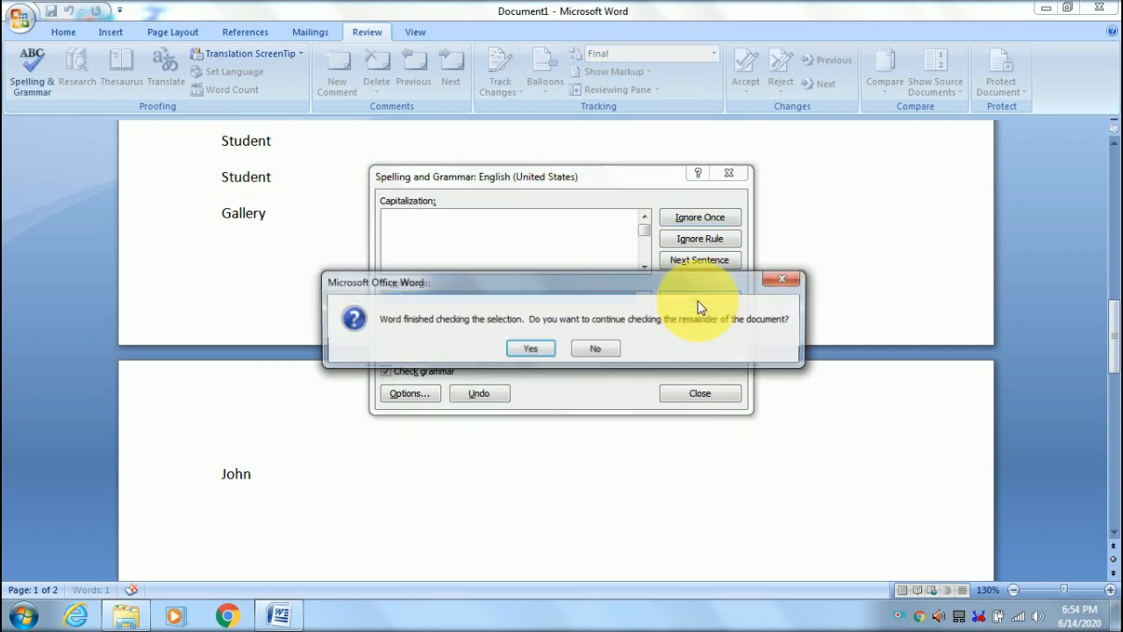
click(530, 349)
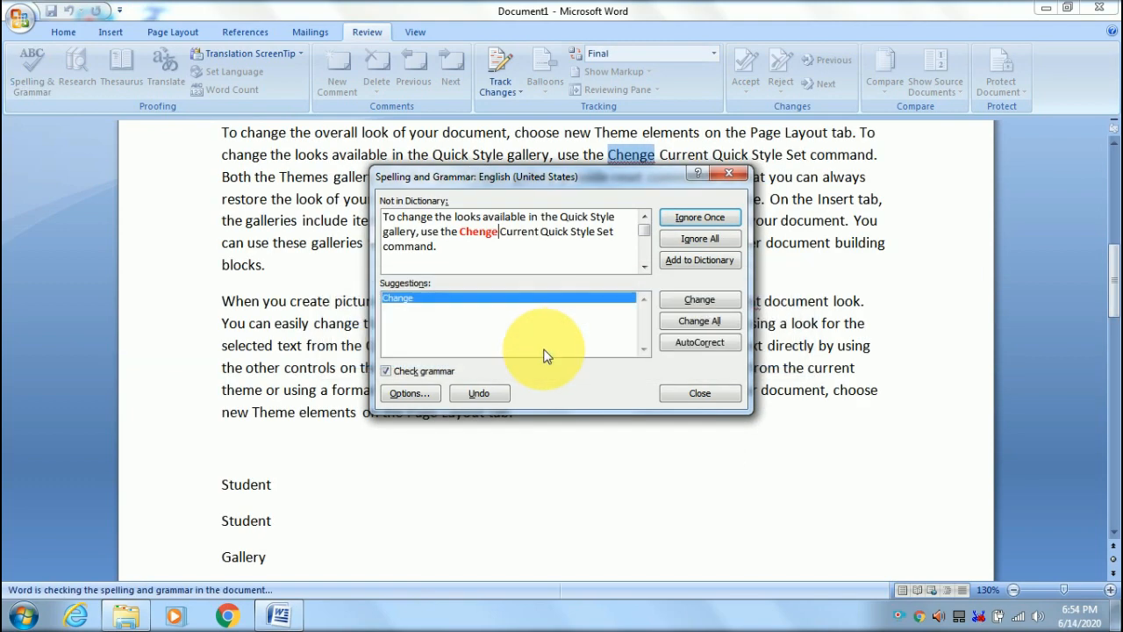
click(709, 394)
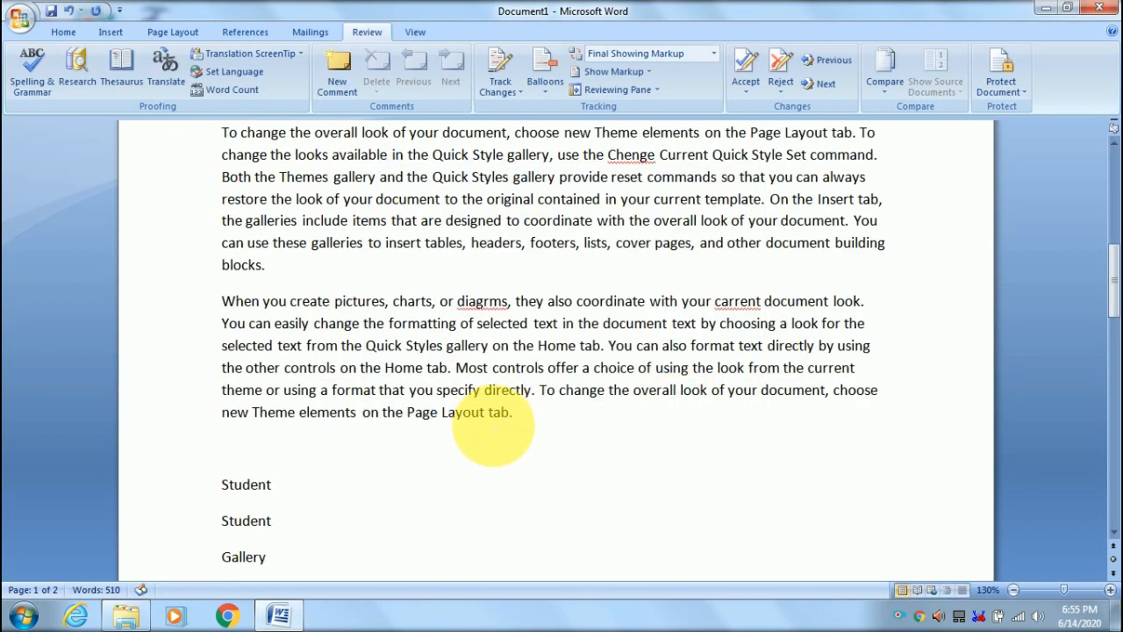
scroll(497, 425, down, 2)
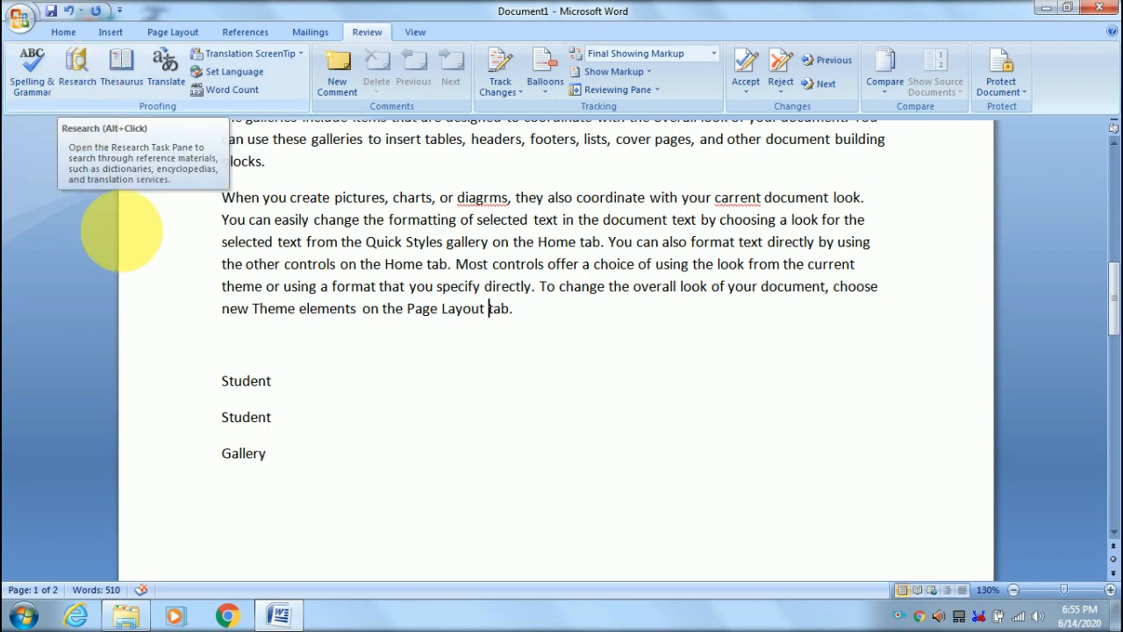
drag(224, 386, 266, 386)
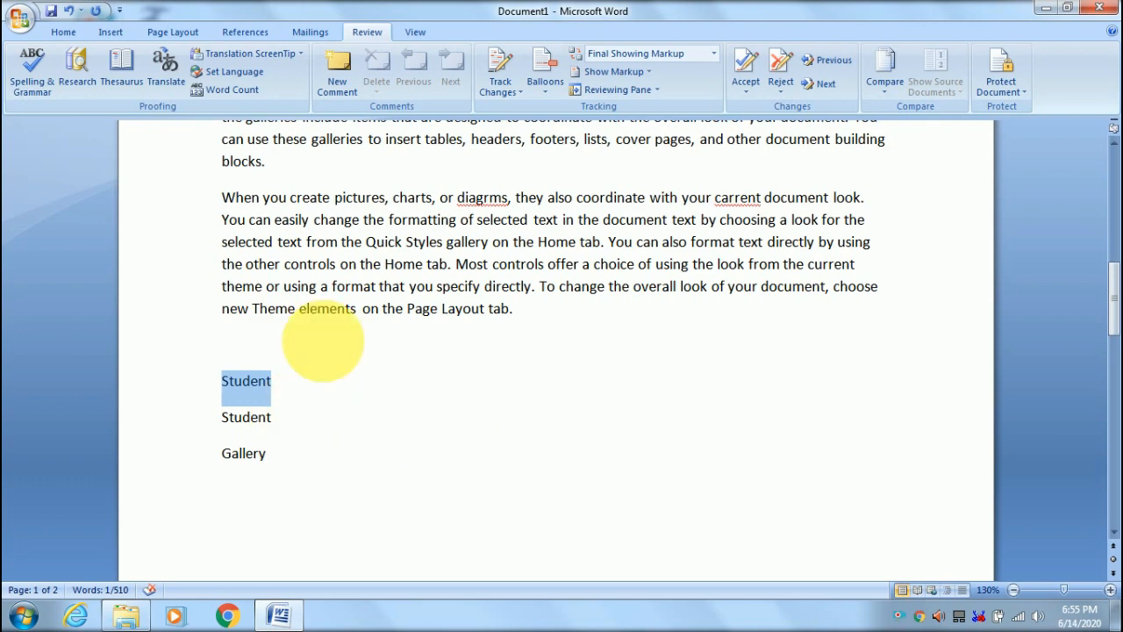
click(85, 65)
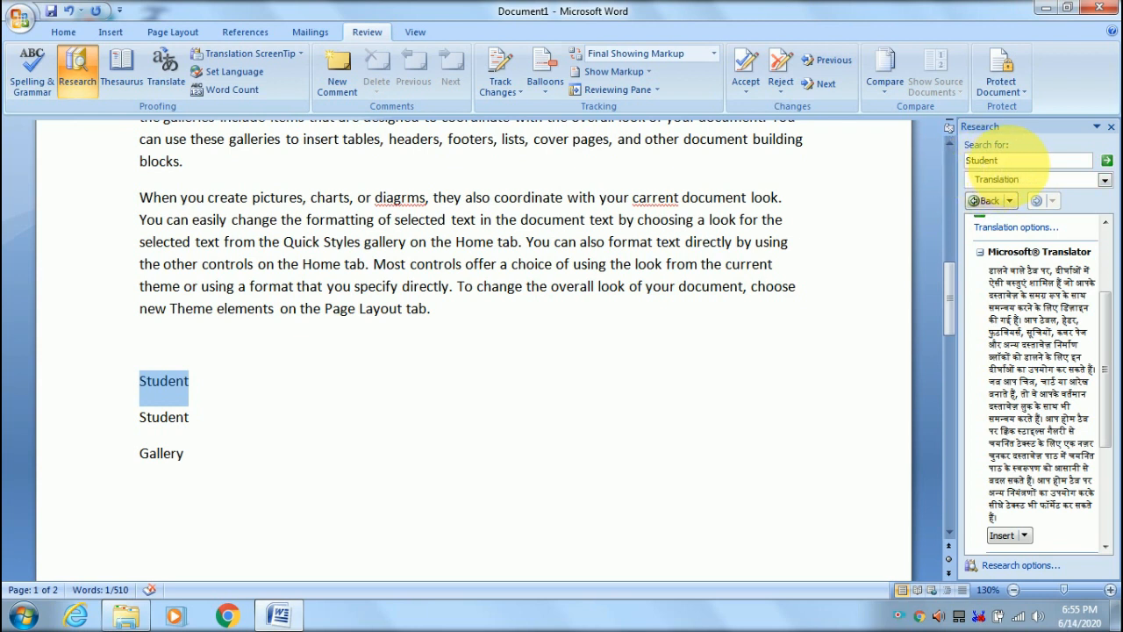
click(1107, 162)
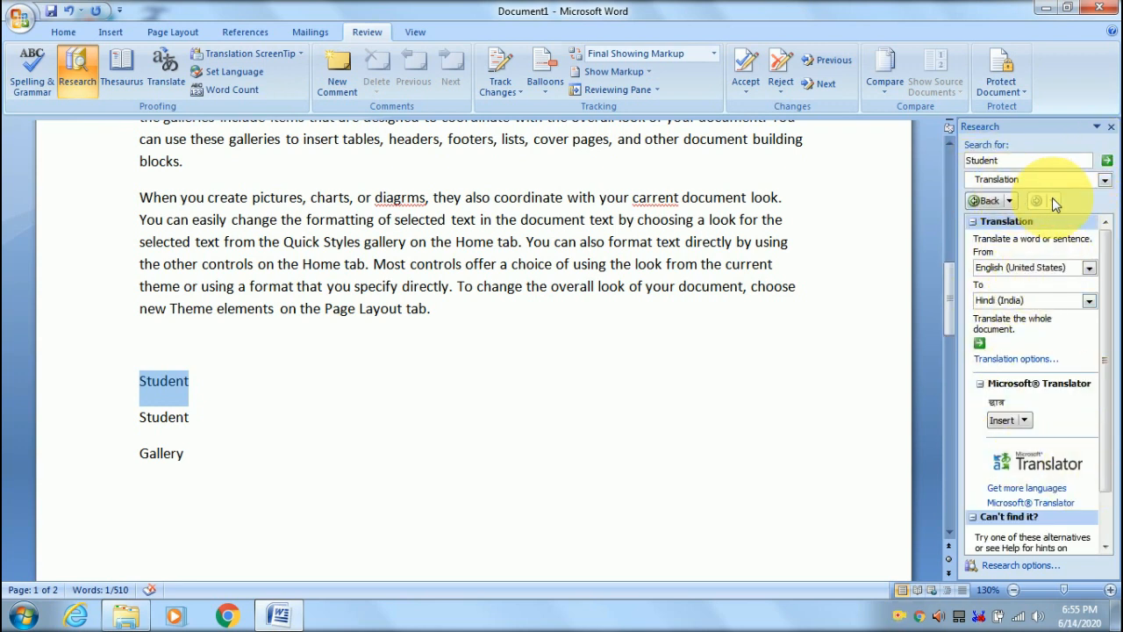
click(1110, 127)
key(Up)
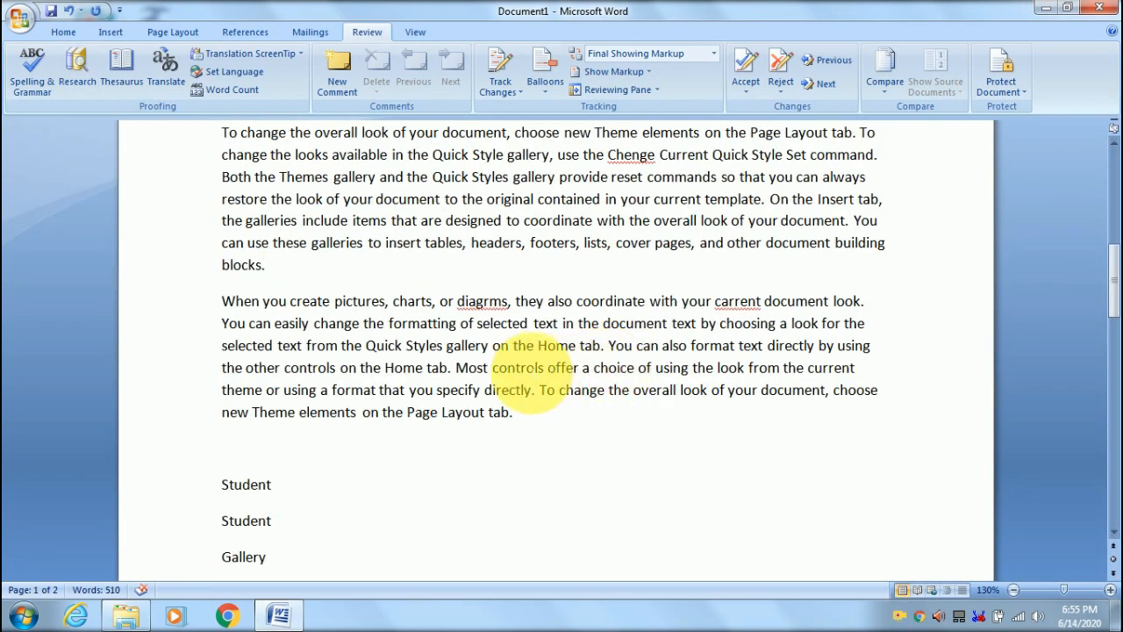
- Look up 'pictures' in Research, set the source to All Reference Books, then close the pane
drag(334, 301, 393, 301)
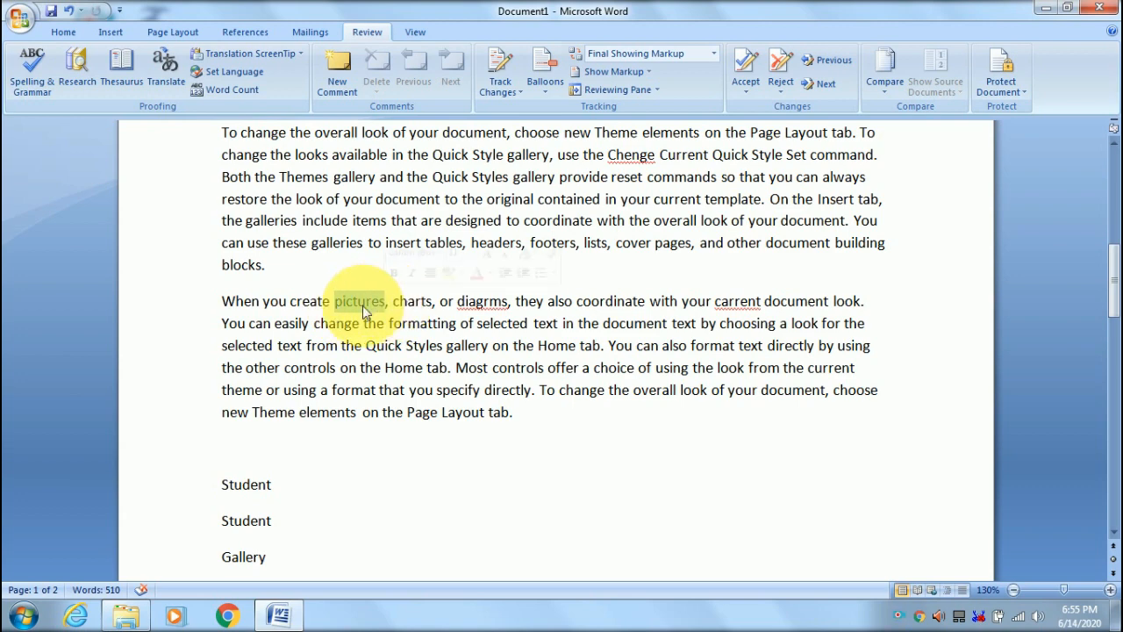
click(76, 66)
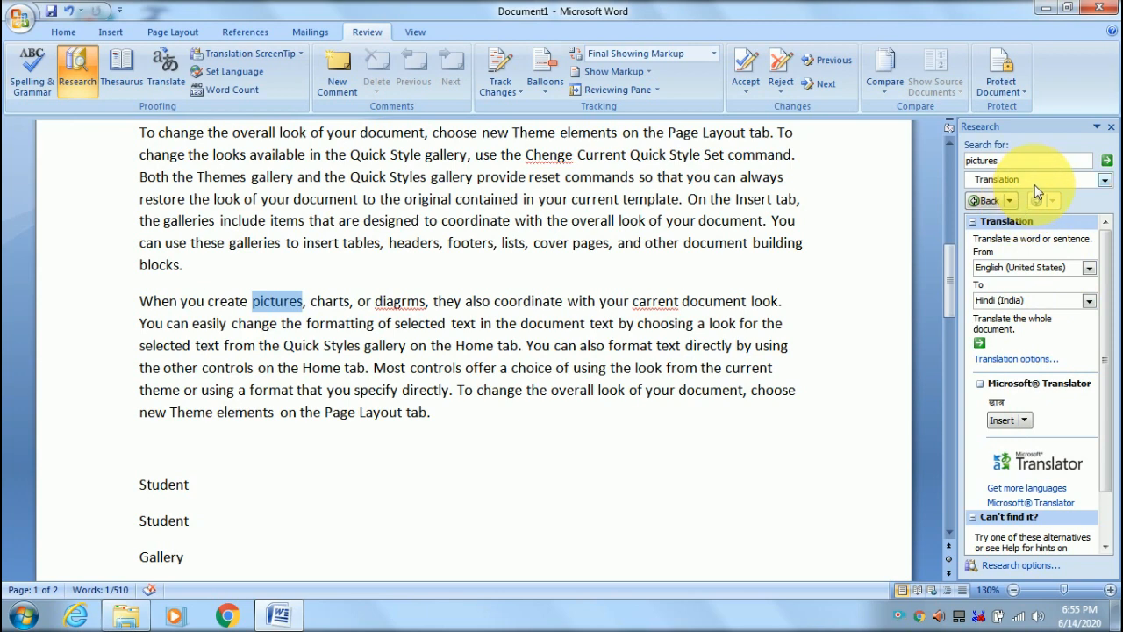
click(1104, 179)
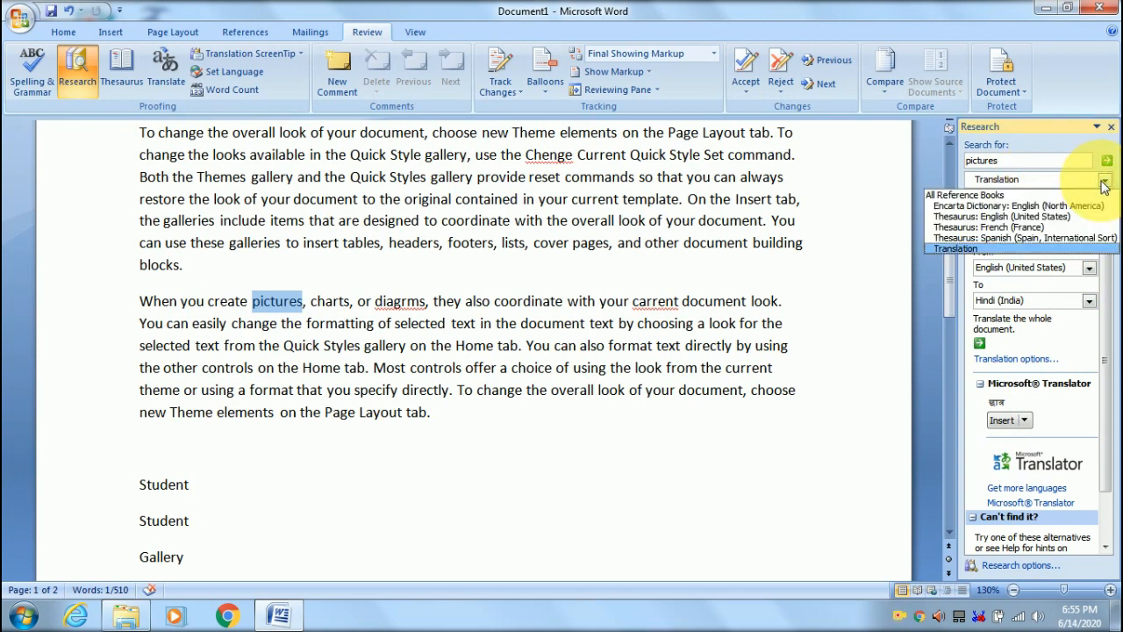
click(994, 195)
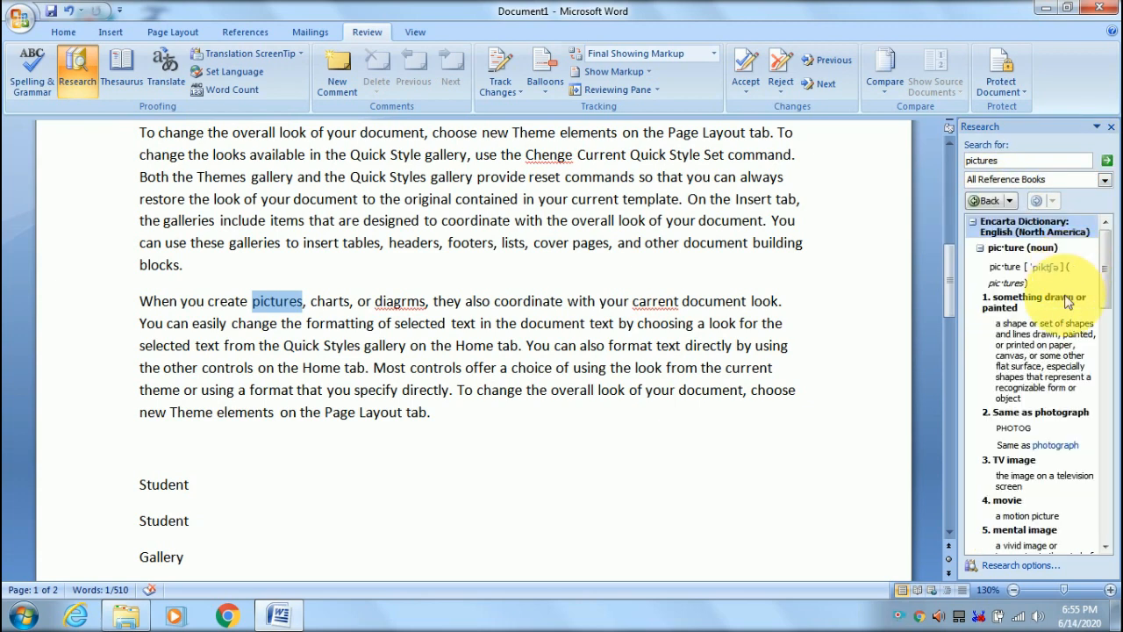
click(1103, 181)
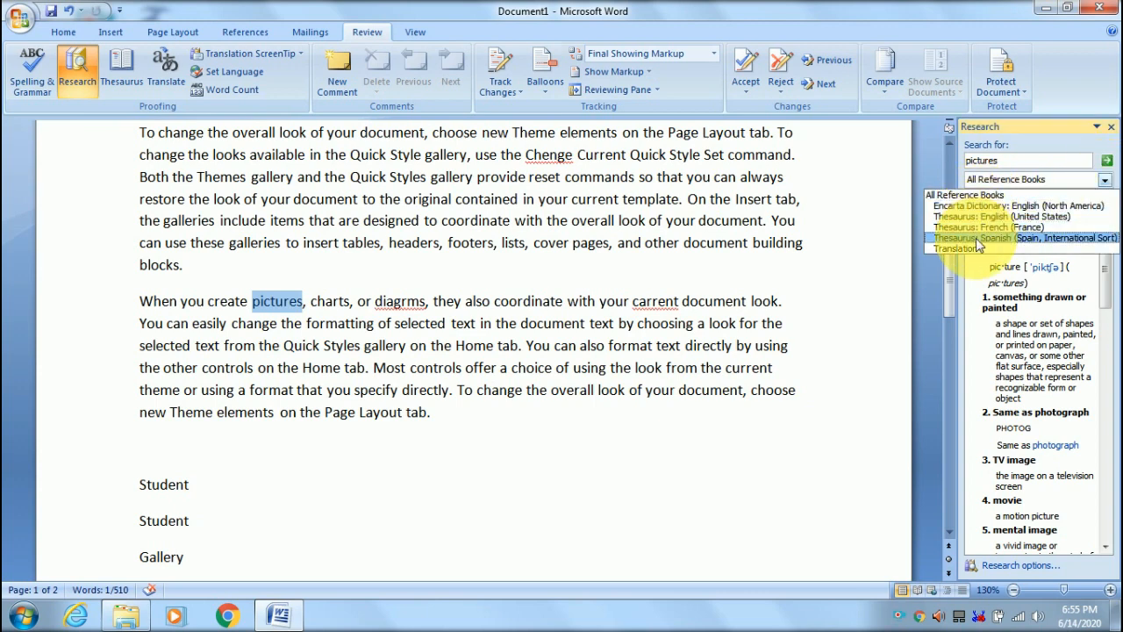
click(1112, 128)
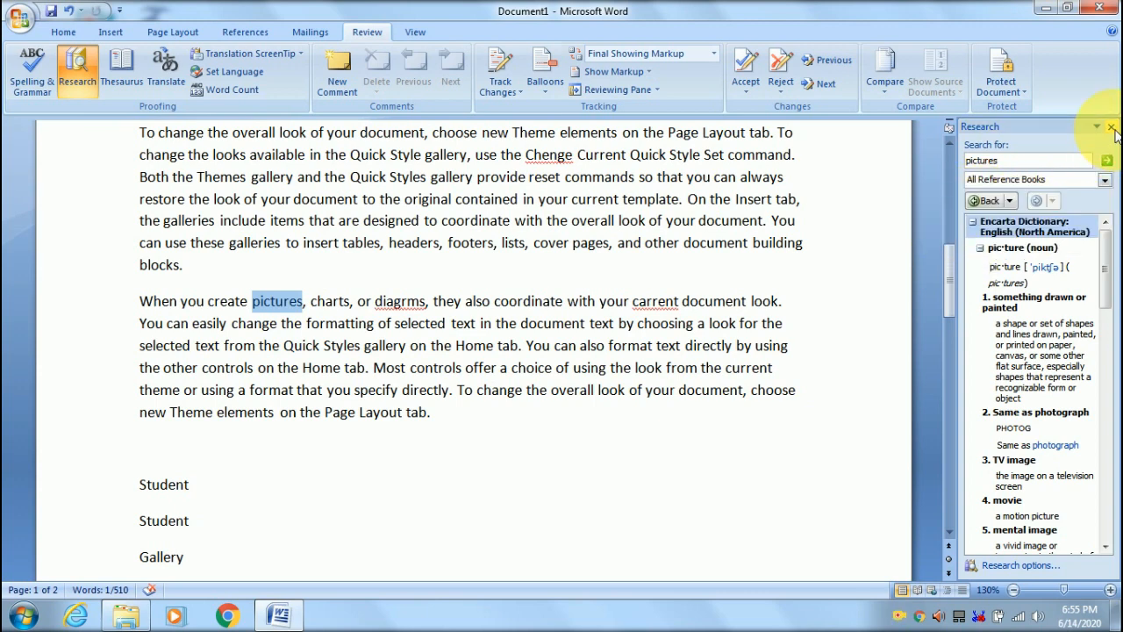
click(1111, 128)
scroll(441, 408, down, 2)
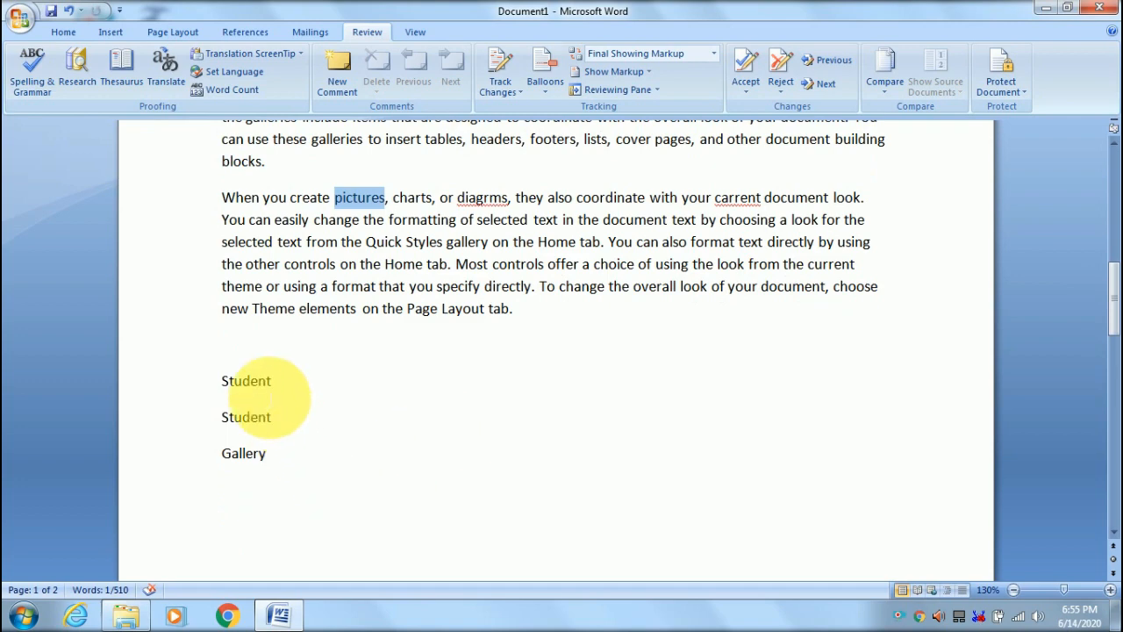
drag(223, 383, 261, 381)
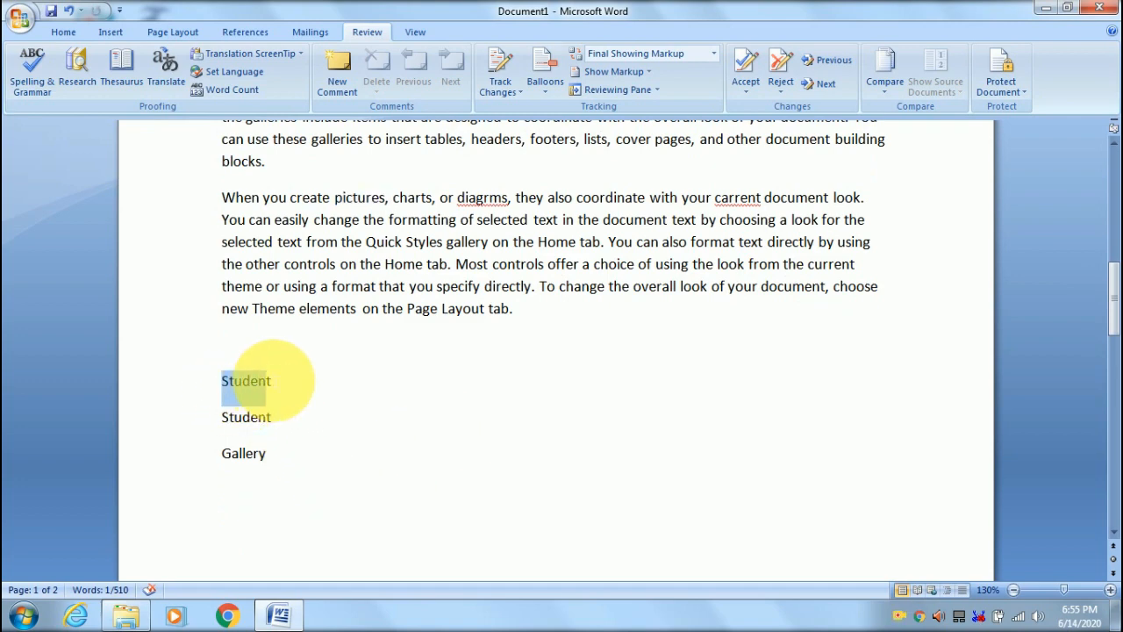
click(85, 74)
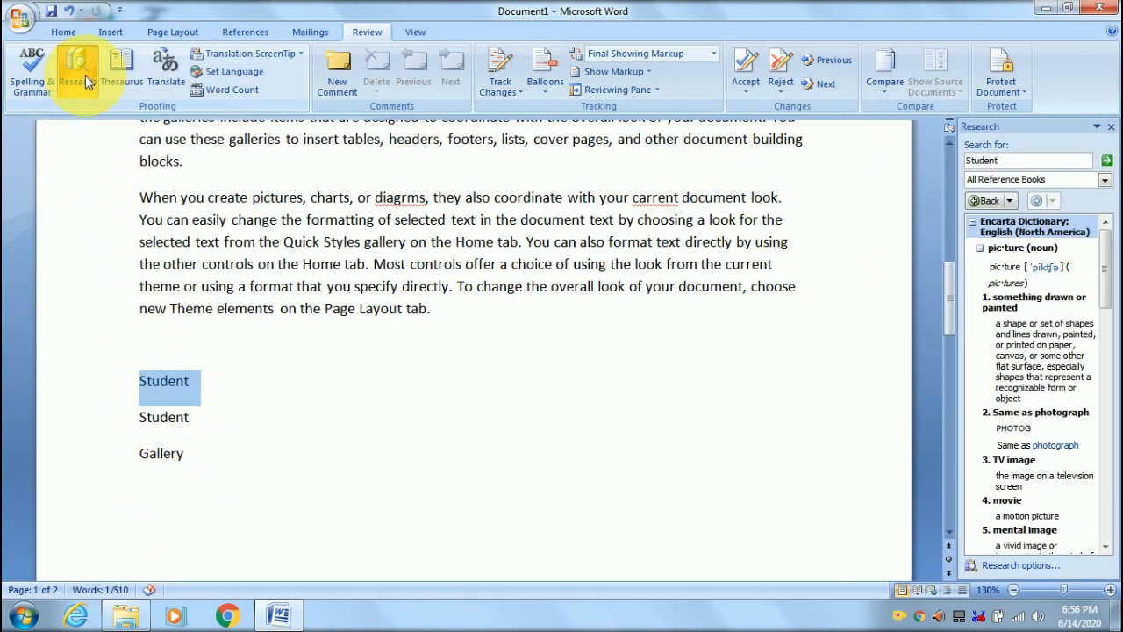
click(1106, 163)
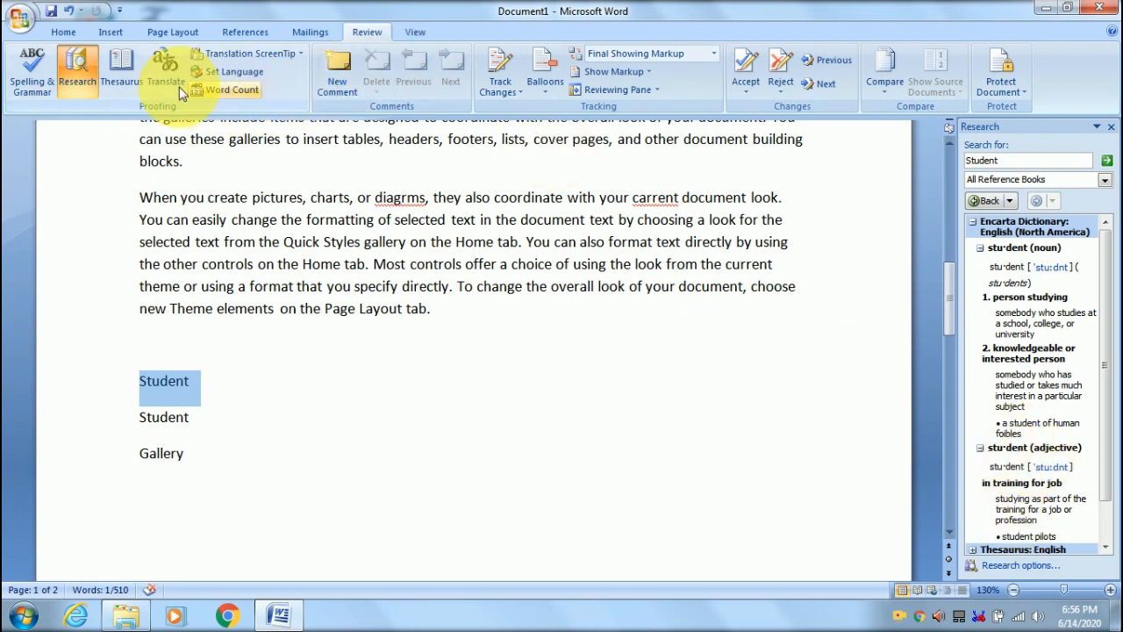
click(1111, 128)
click(536, 428)
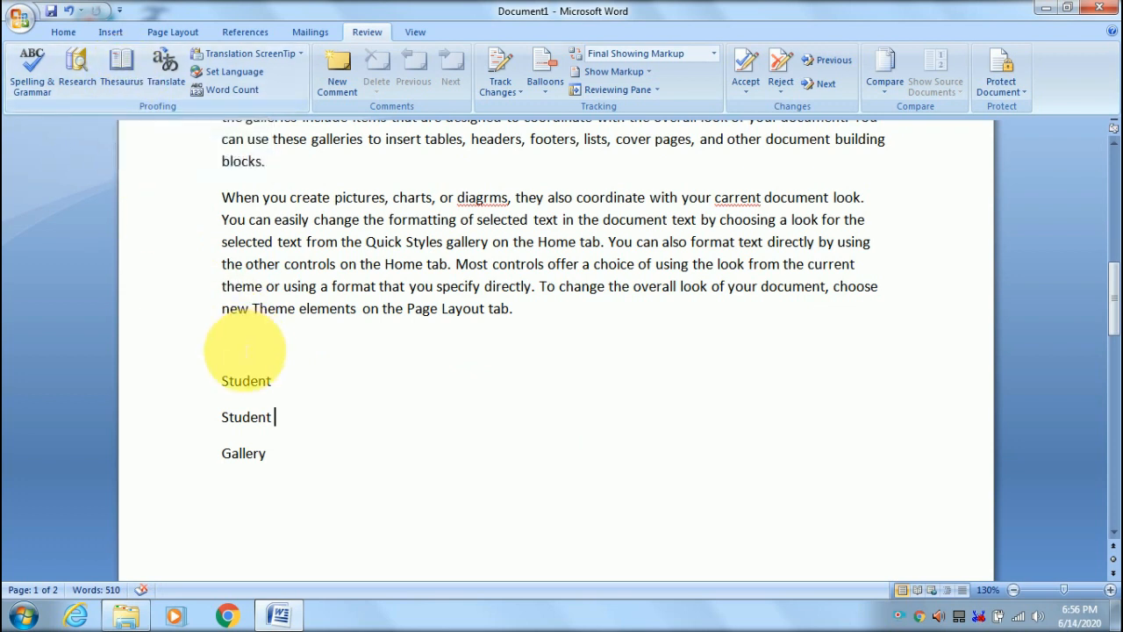
drag(224, 383, 275, 381)
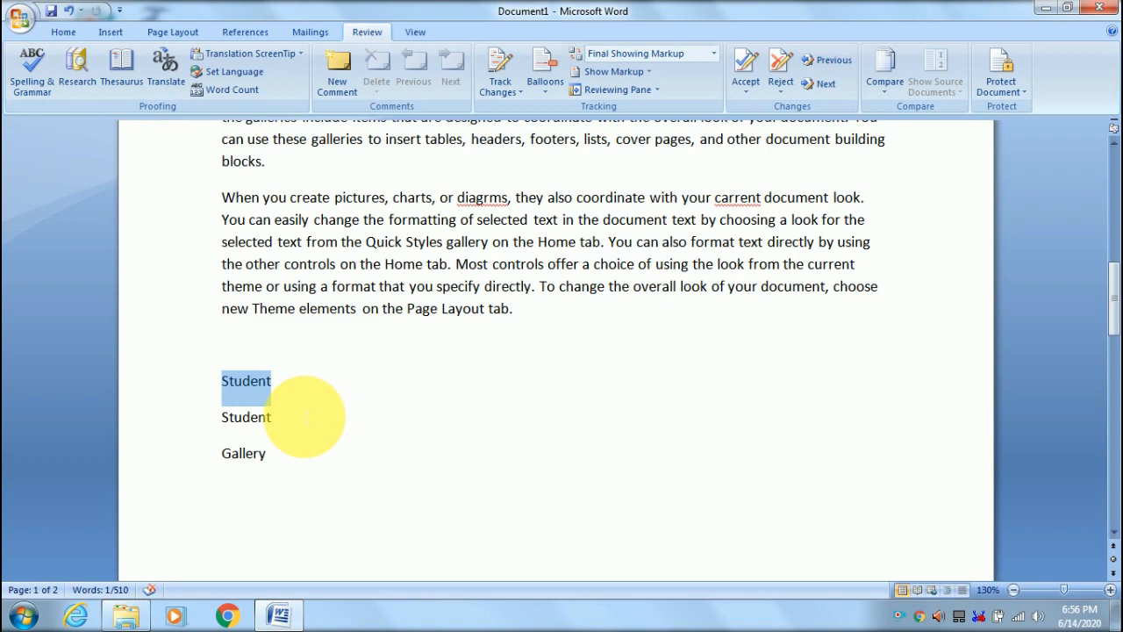
click(123, 72)
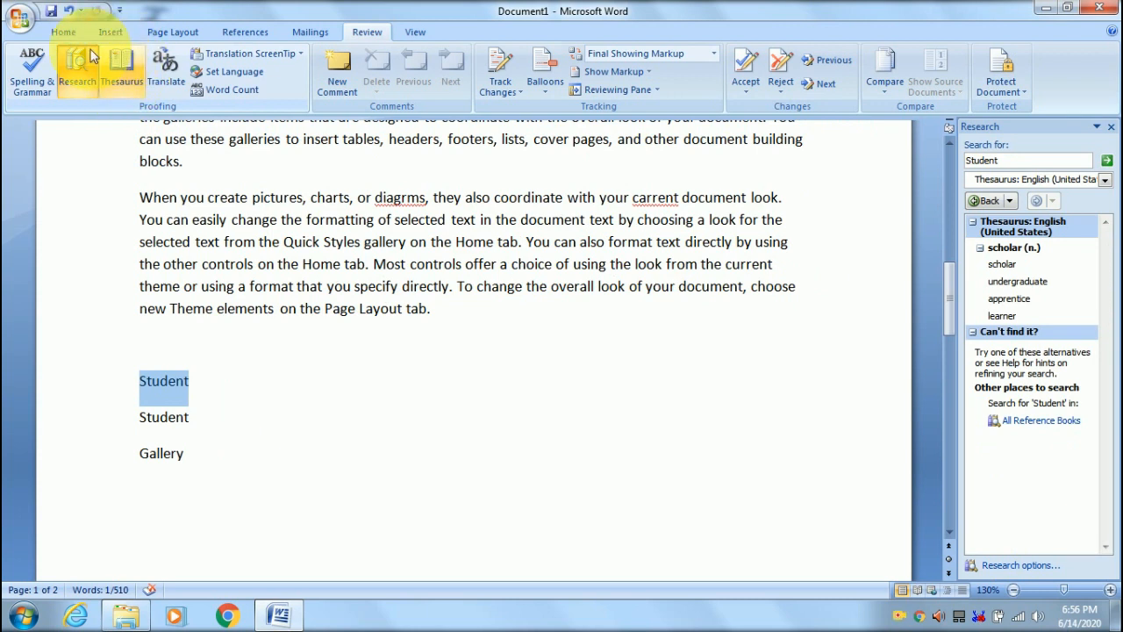
click(74, 66)
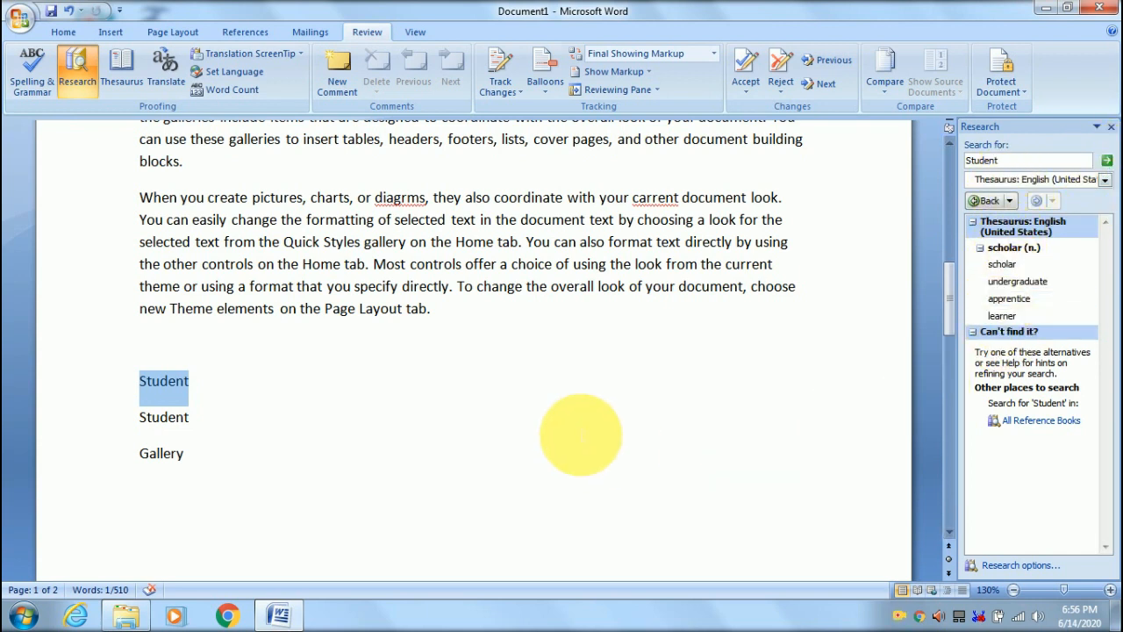
click(574, 426)
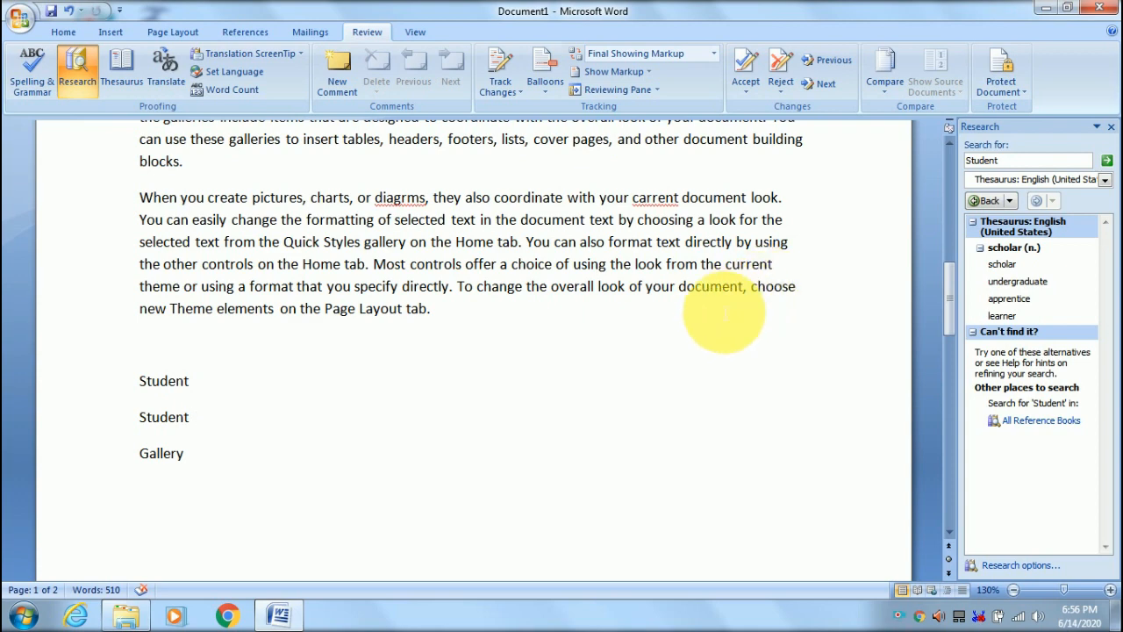
double_click(706, 286)
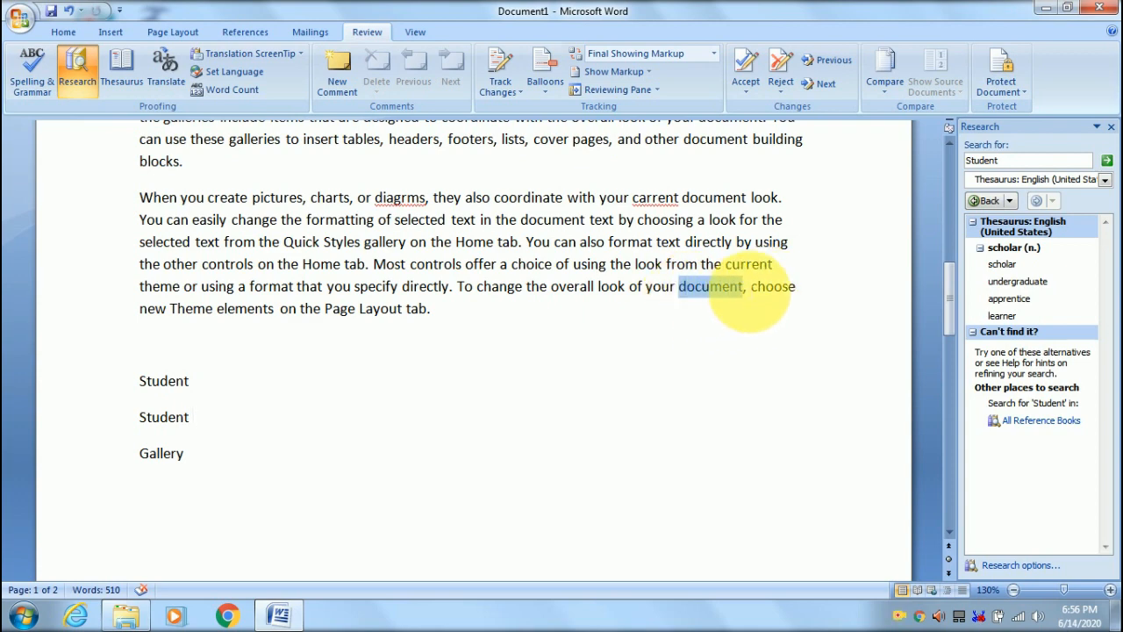
click(1111, 128)
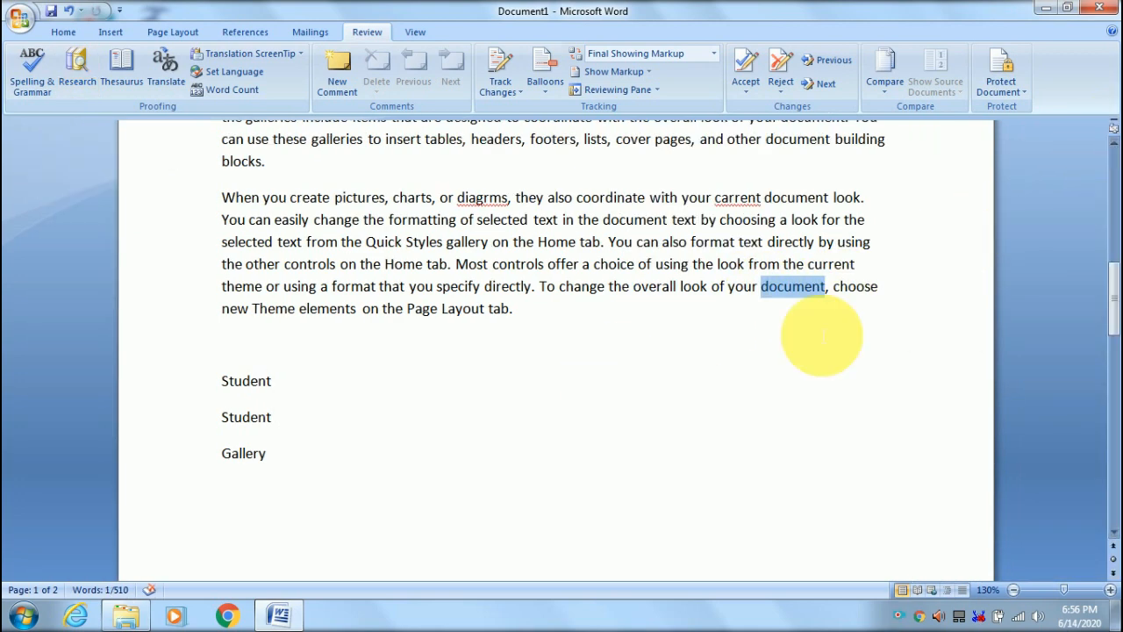
click(119, 60)
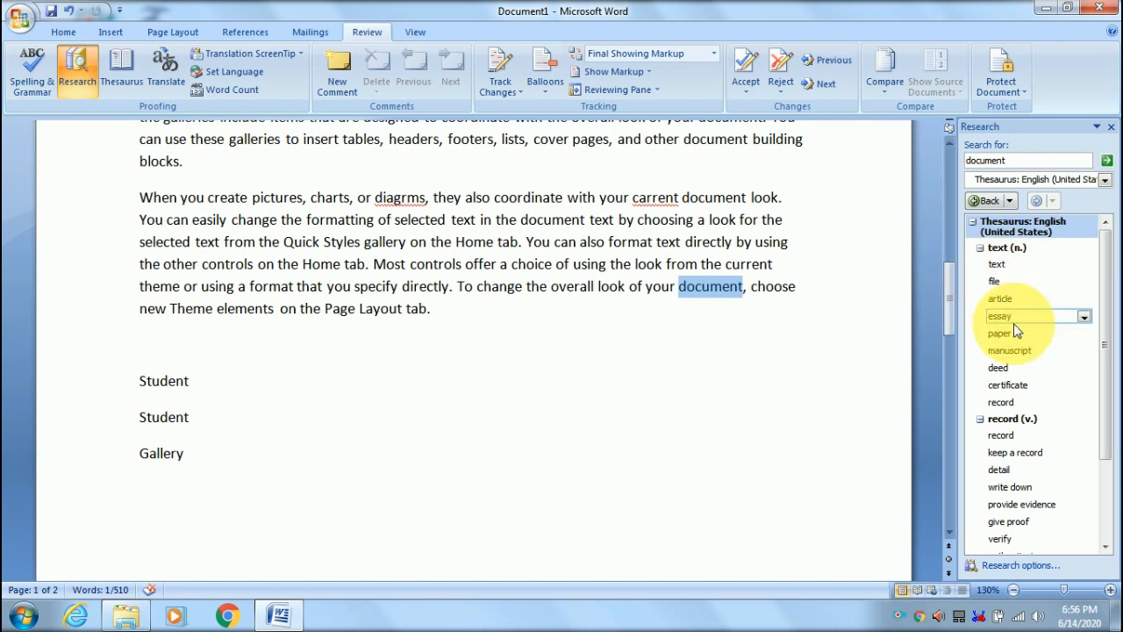
click(1111, 129)
click(707, 413)
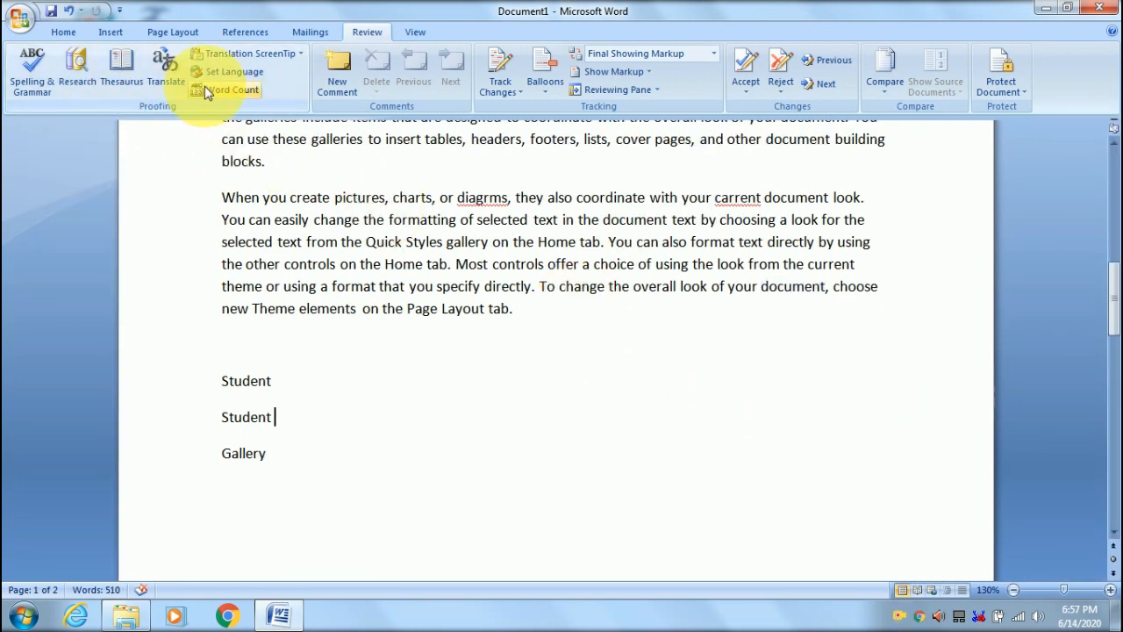
- Clear the selection near the Student lines, return to the top, and select the 98-word Insert tab paragraph
scroll(326, 454, down, 1)
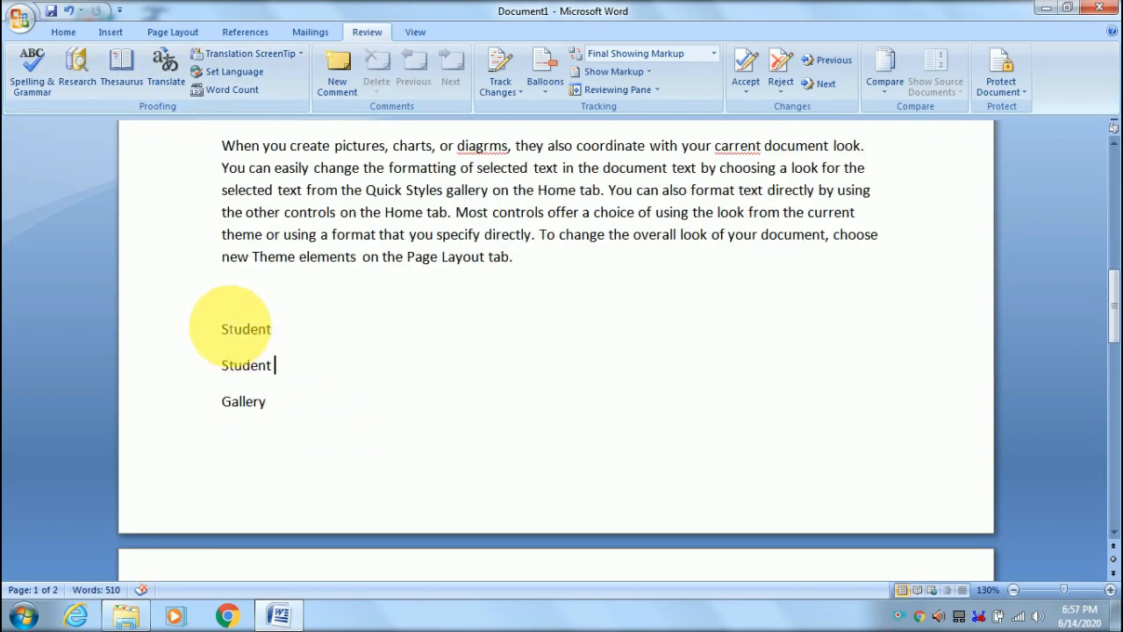
drag(230, 325, 295, 395)
click(458, 308)
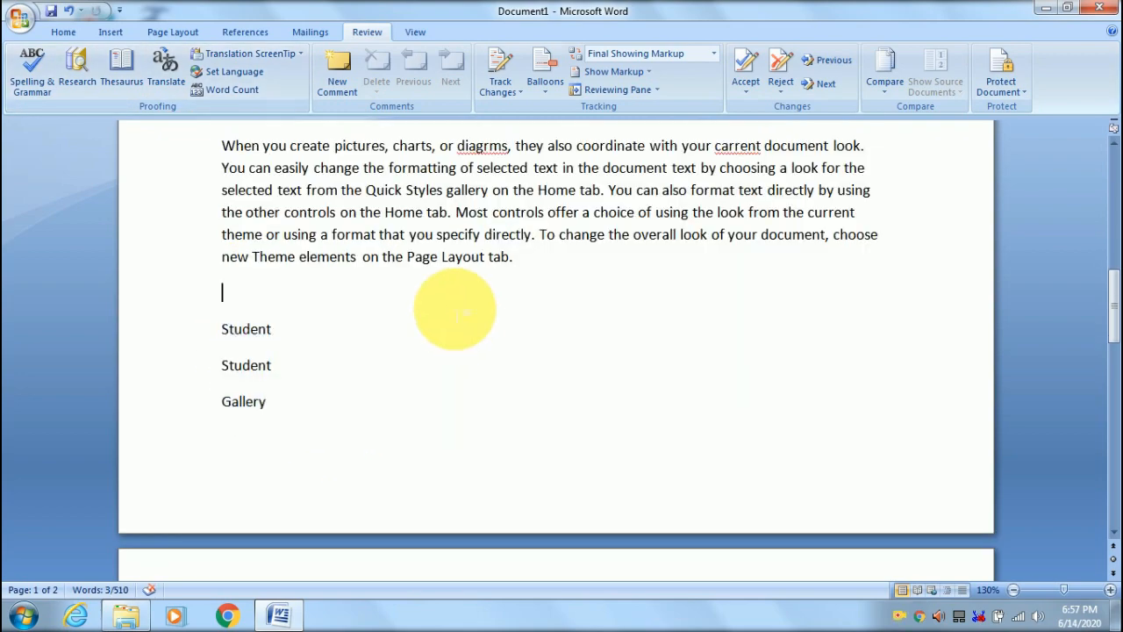
scroll(465, 307, up, 3)
scroll(470, 316, up, 10)
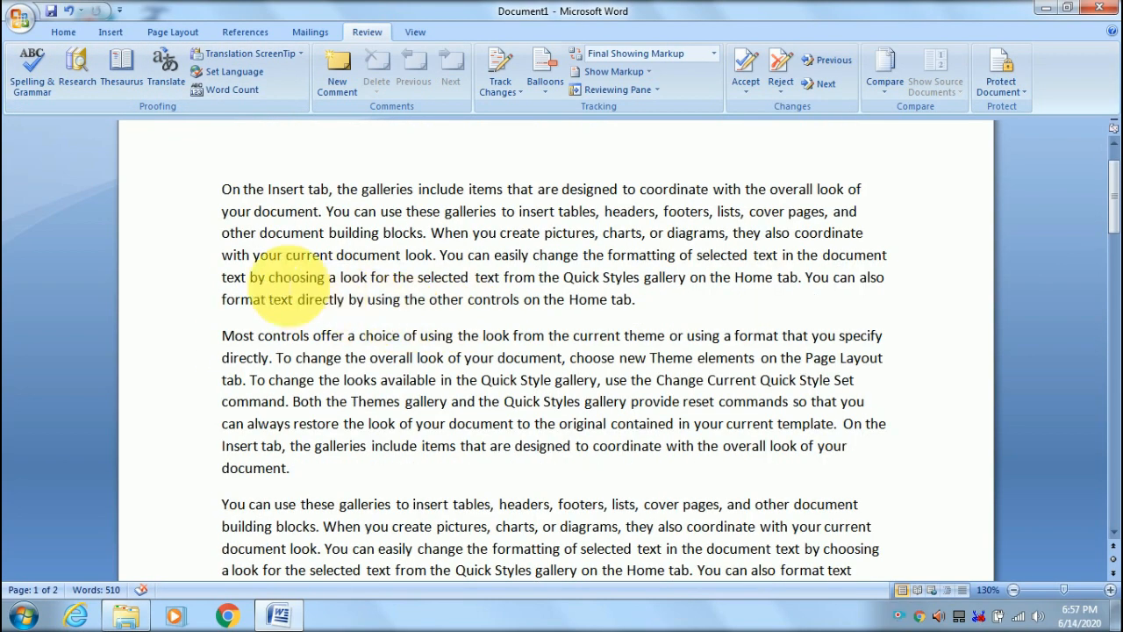
drag(228, 194, 645, 312)
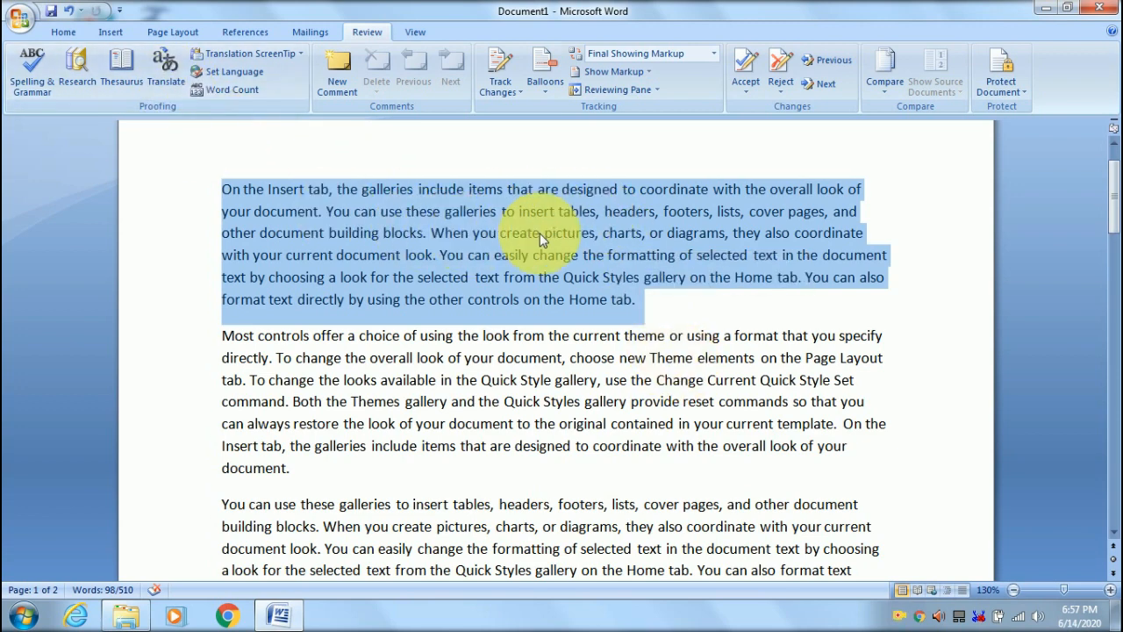
- Translate the selected paragraph with the target language set to Marathi (India)
click(168, 72)
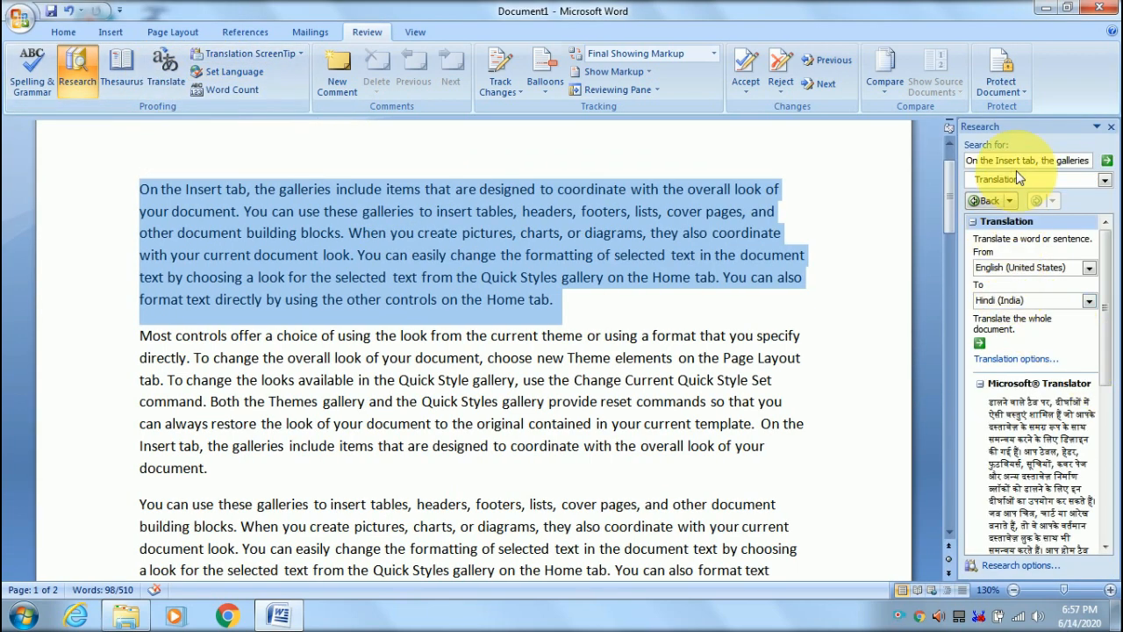
scroll(474, 351, down, 2)
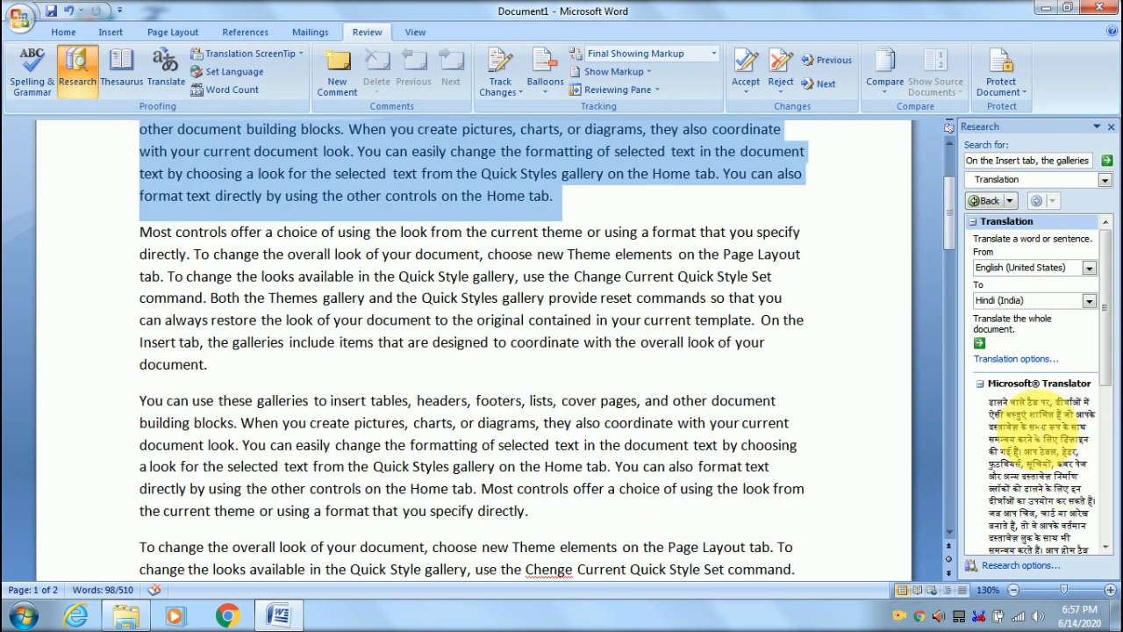
scroll(1035, 439, up, 1)
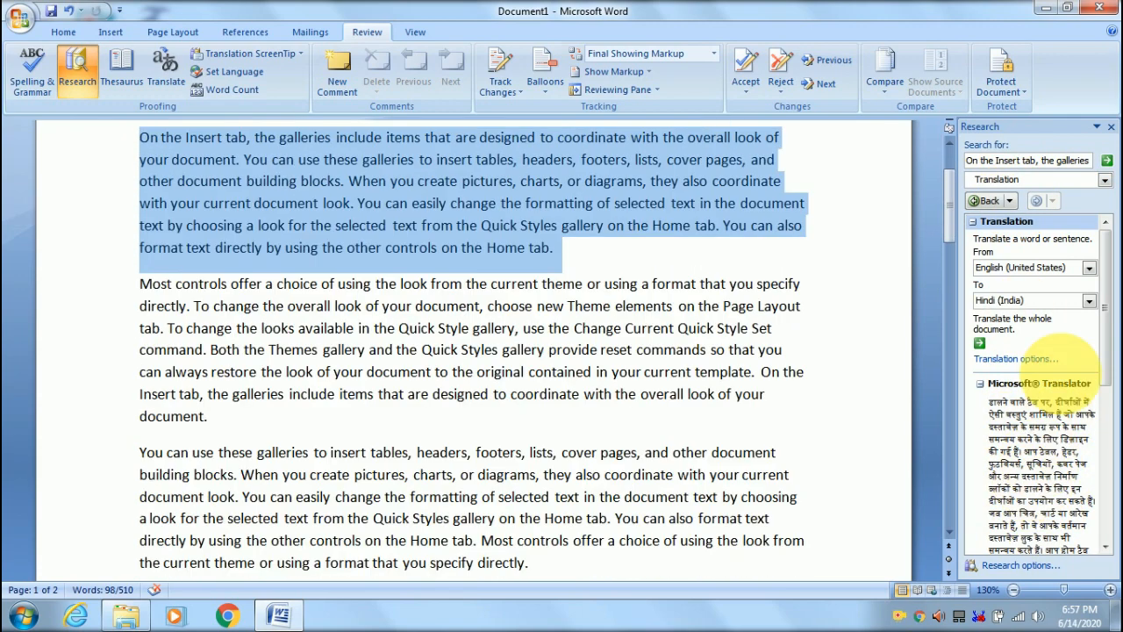
click(1005, 299)
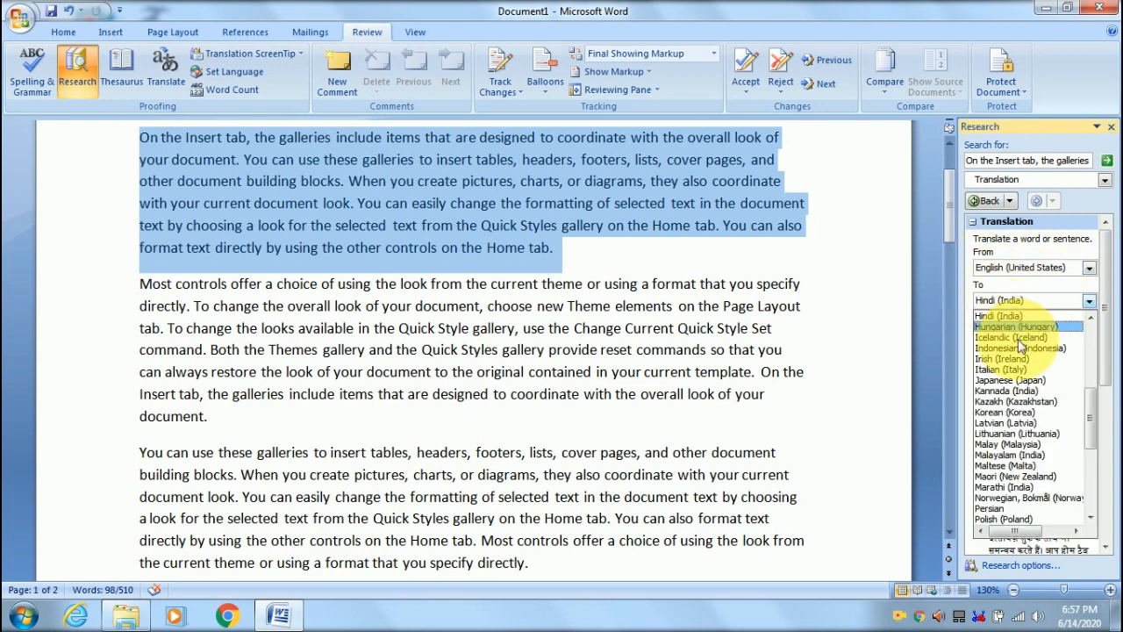
scroll(1018, 378, down, 5)
scroll(1021, 384, down, 1)
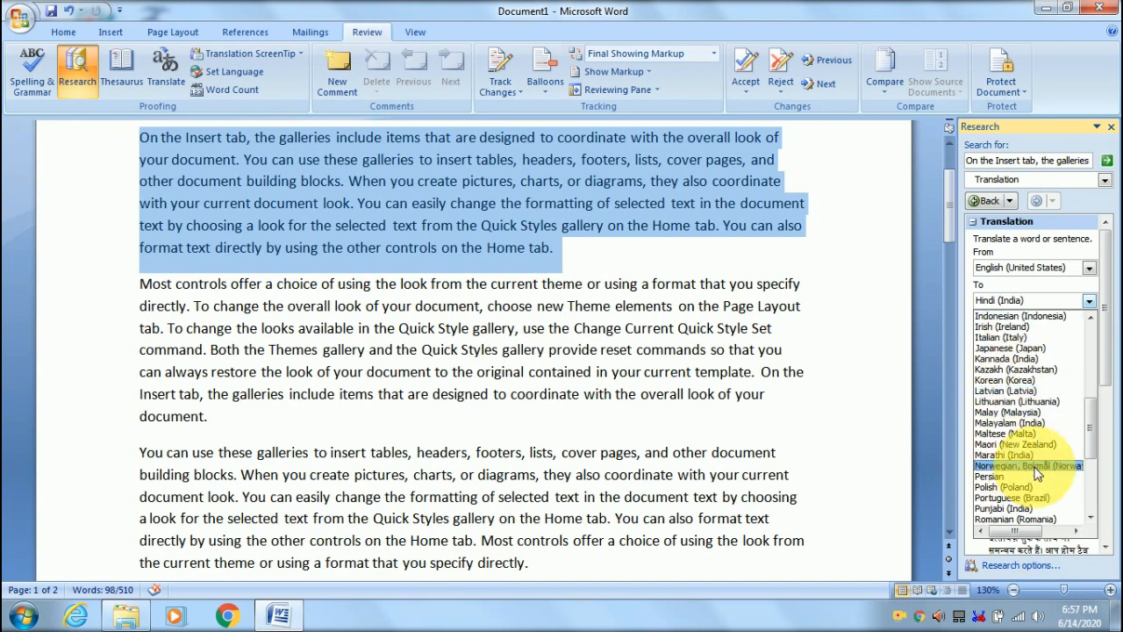
click(1017, 453)
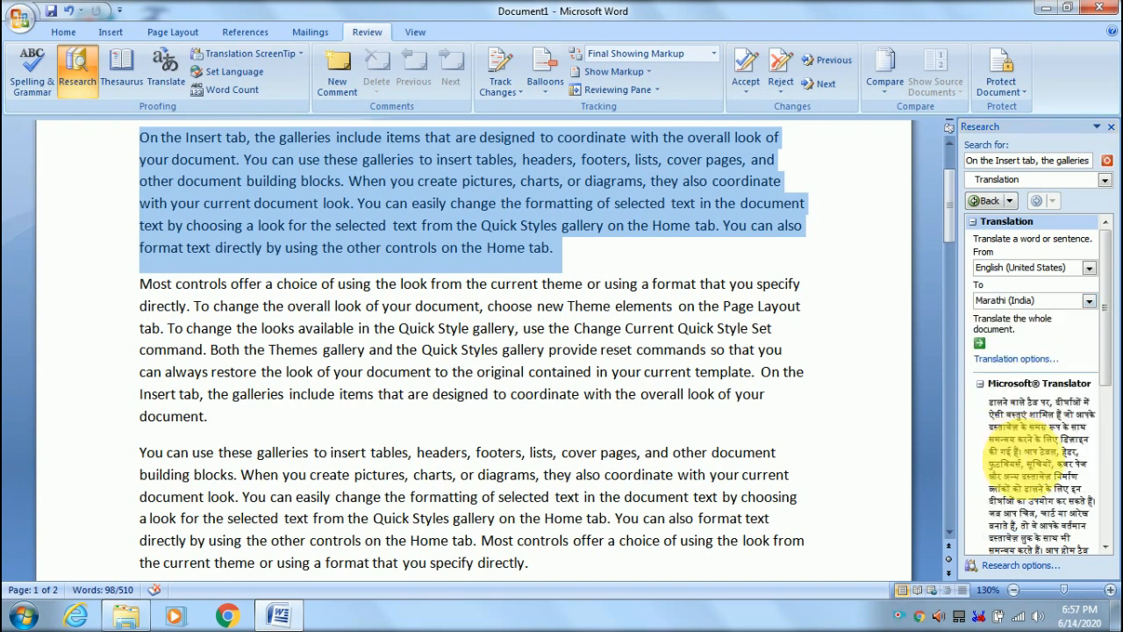
scroll(1087, 439, down, 1)
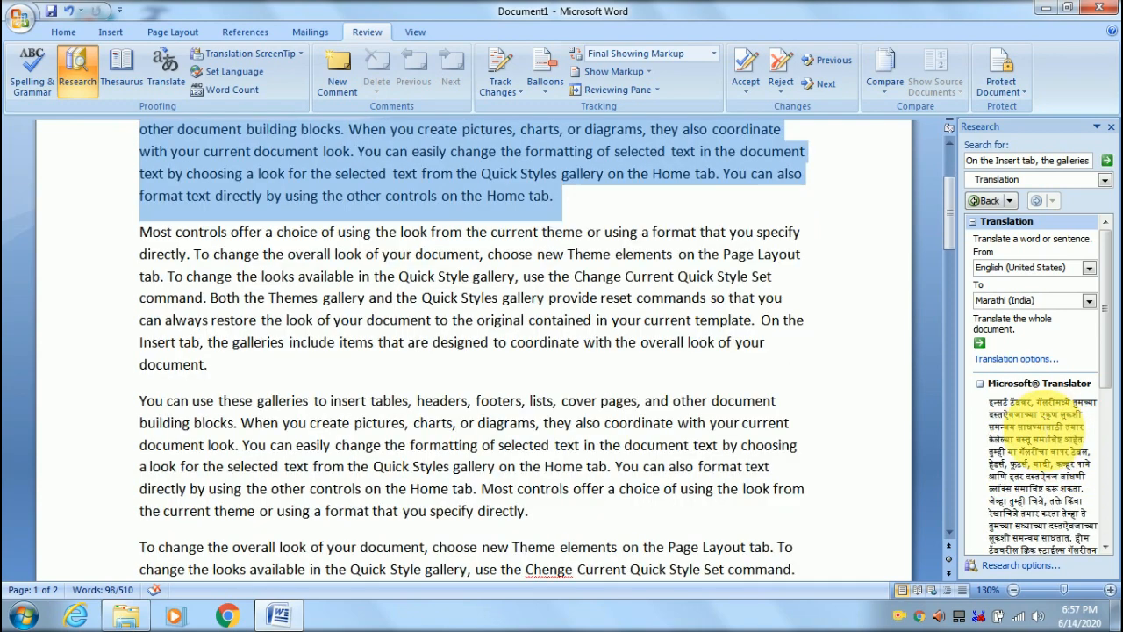
scroll(1046, 432, up, 3)
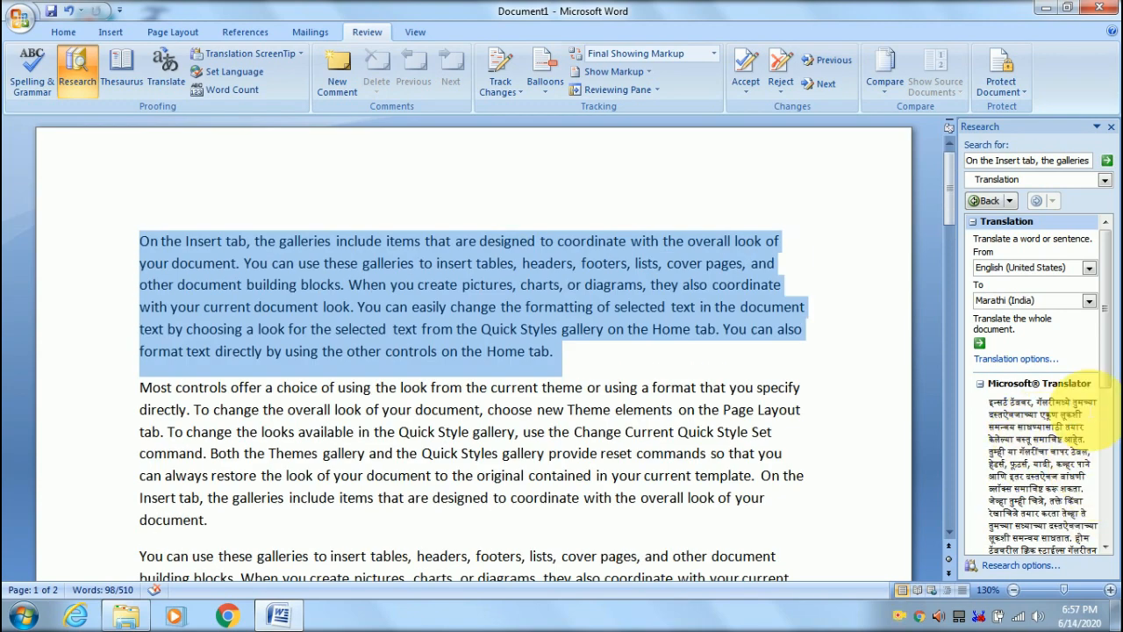
- Switch the translation target back to Hindi (India) and scroll through the Hindi result
click(1037, 302)
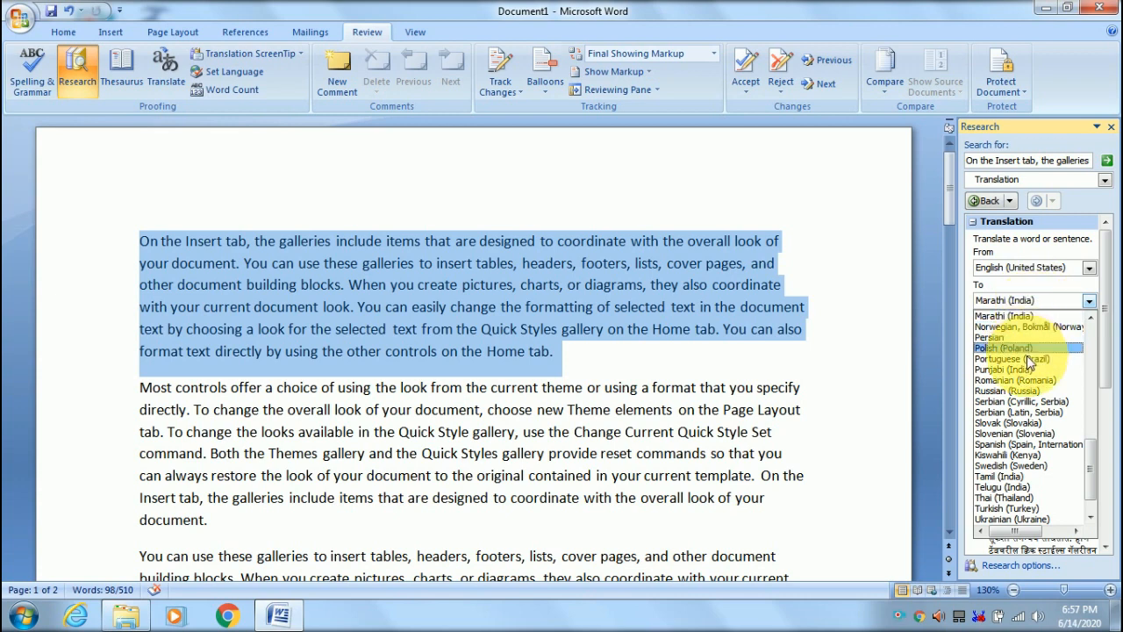
scroll(1025, 374, down, 1)
scroll(1013, 443, up, 6)
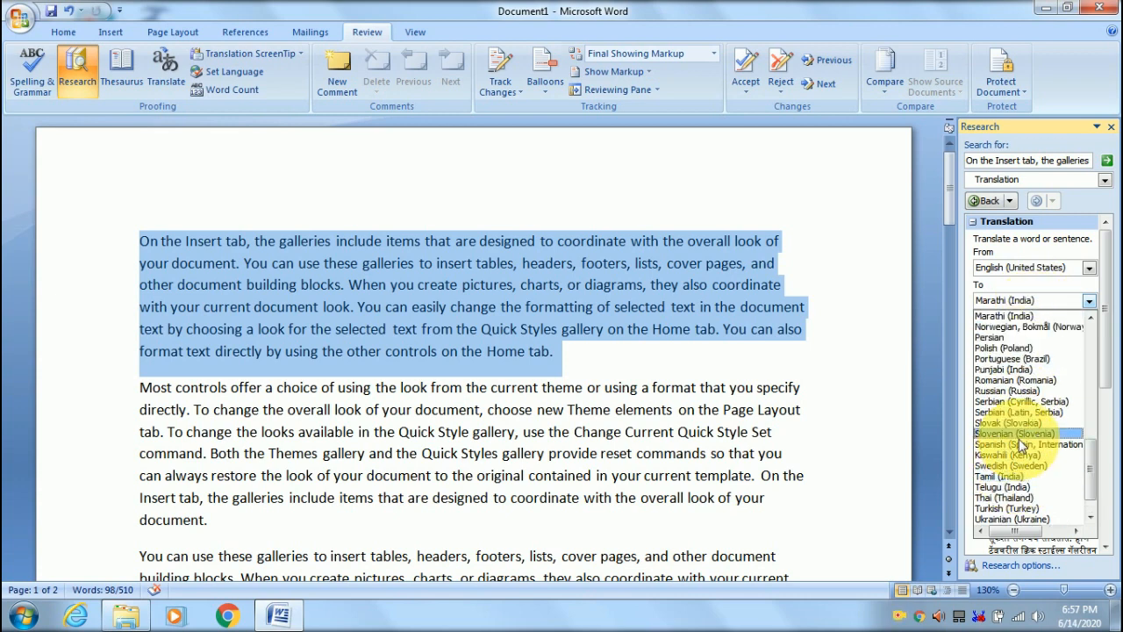
scroll(1025, 351, up, 6)
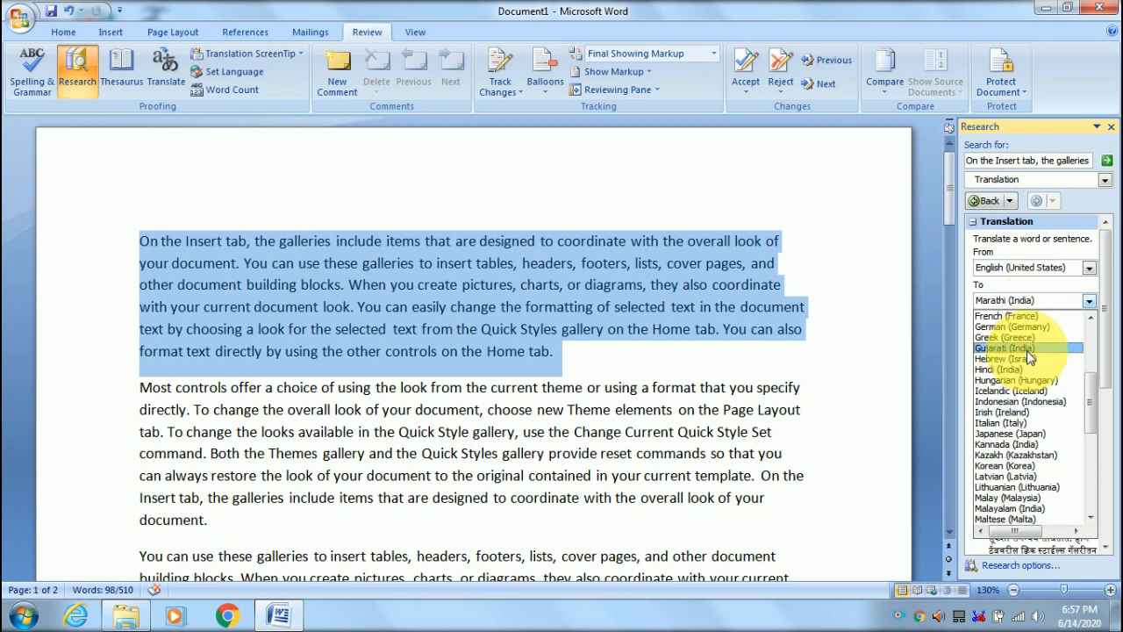
scroll(1026, 378, up, 1)
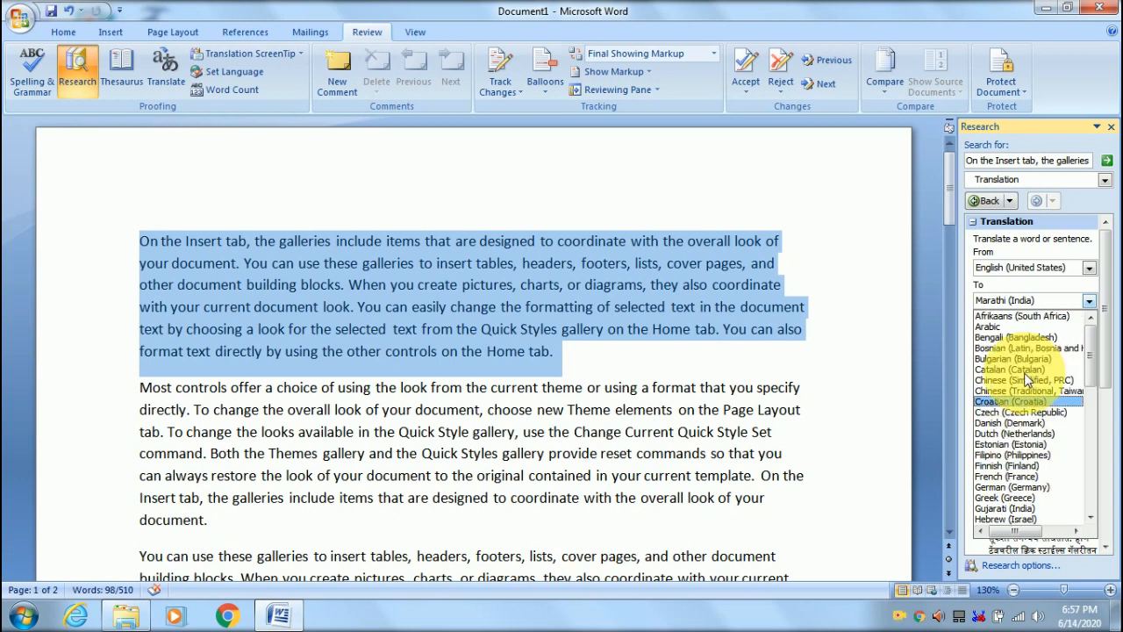
scroll(1016, 430, down, 1)
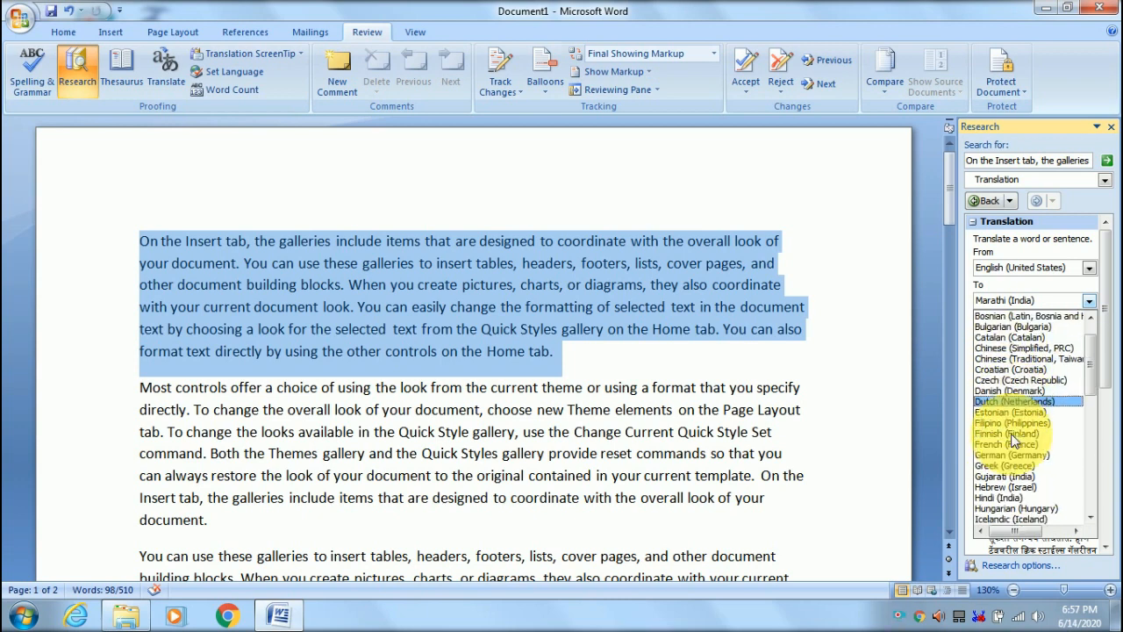
click(1010, 498)
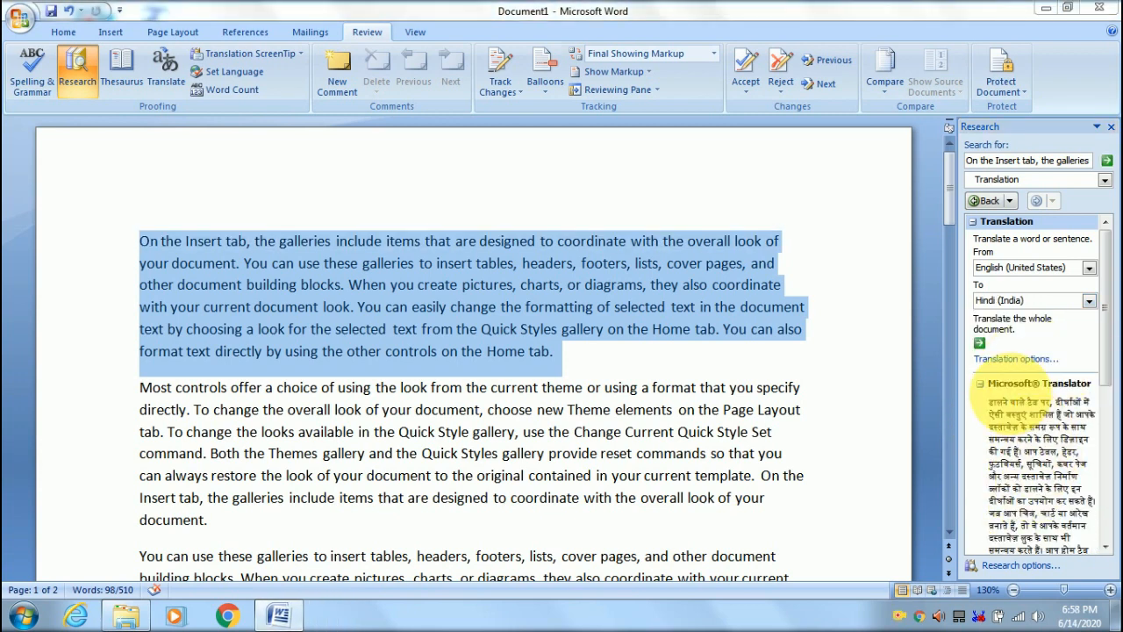
scroll(1009, 438, down, 1)
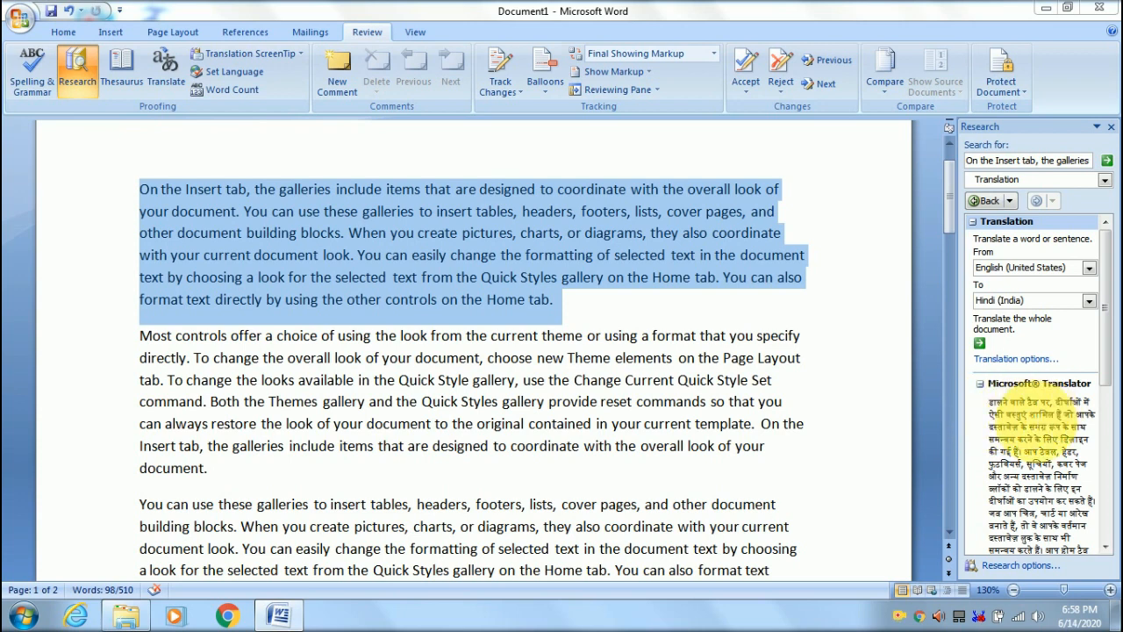
scroll(1027, 439, down, 2)
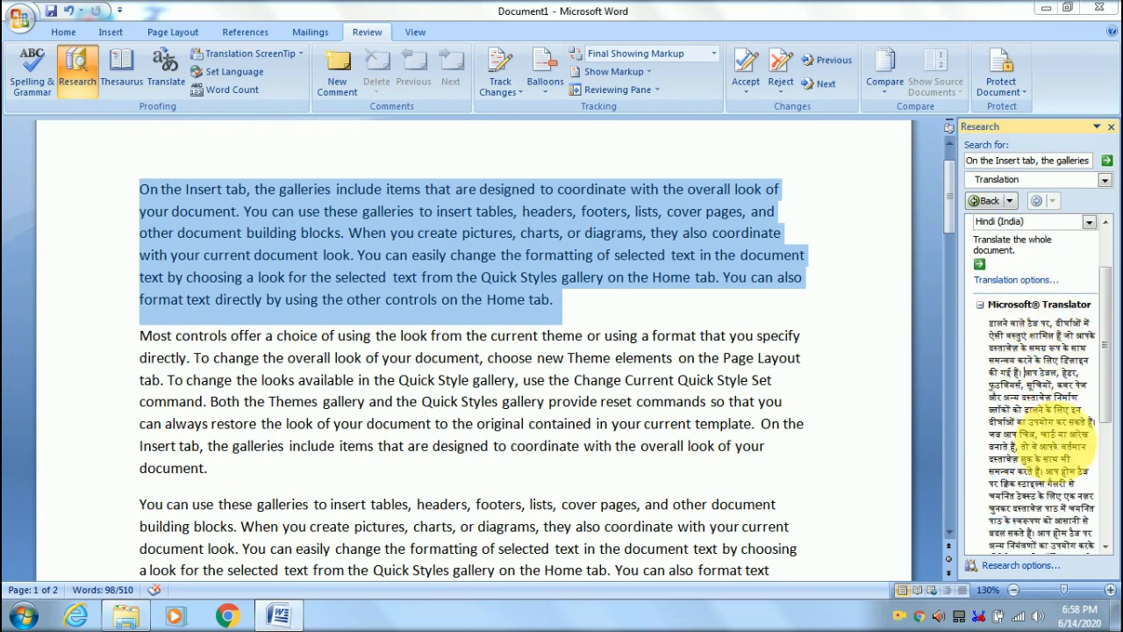
scroll(1072, 416, down, 2)
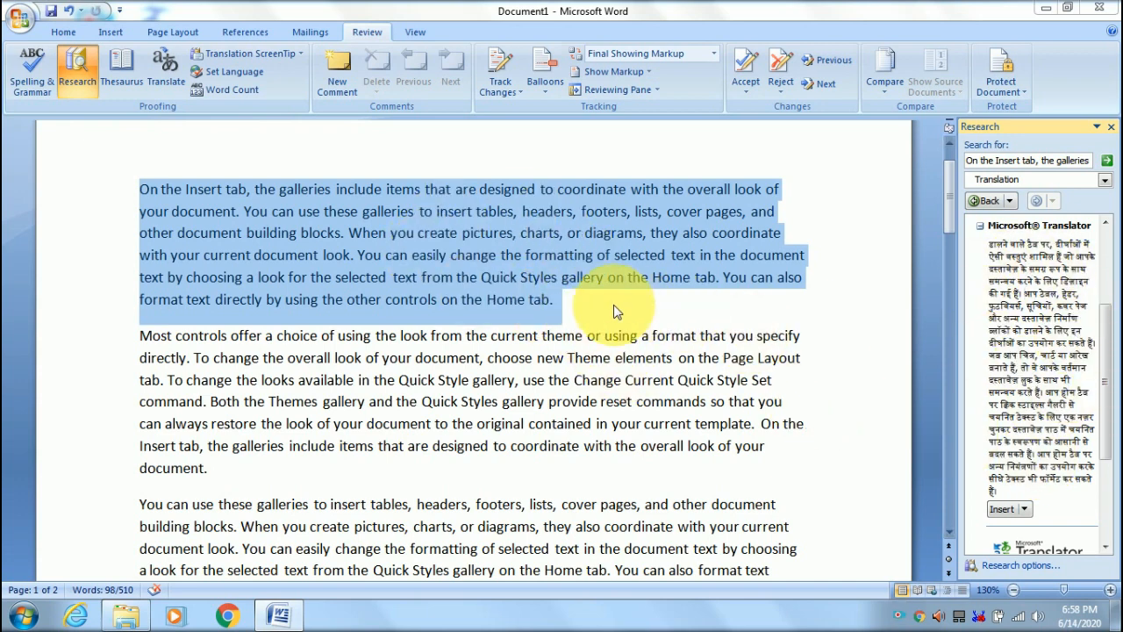
click(575, 307)
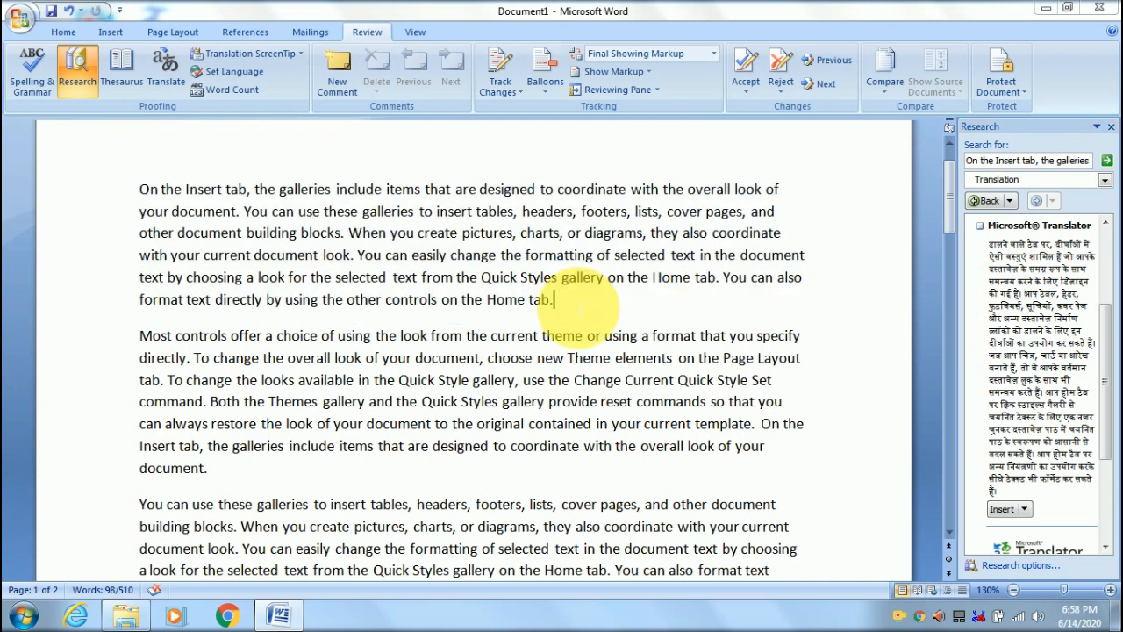
- Insert the Hindi translation as a new paragraph below the English one and close the Research pane
key(Return)
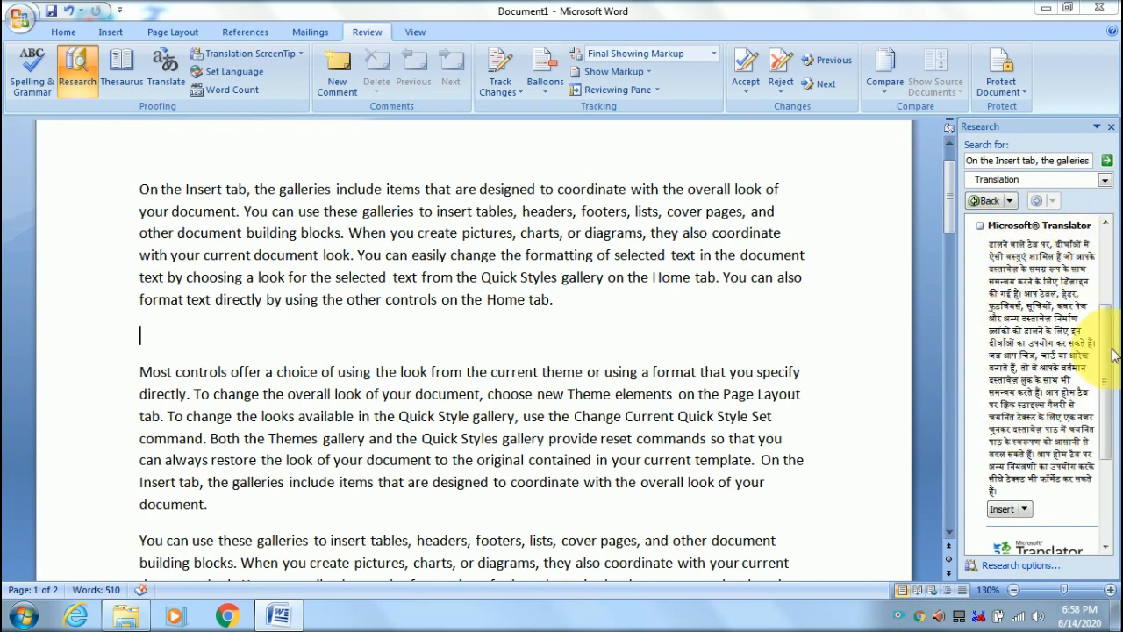
click(1001, 511)
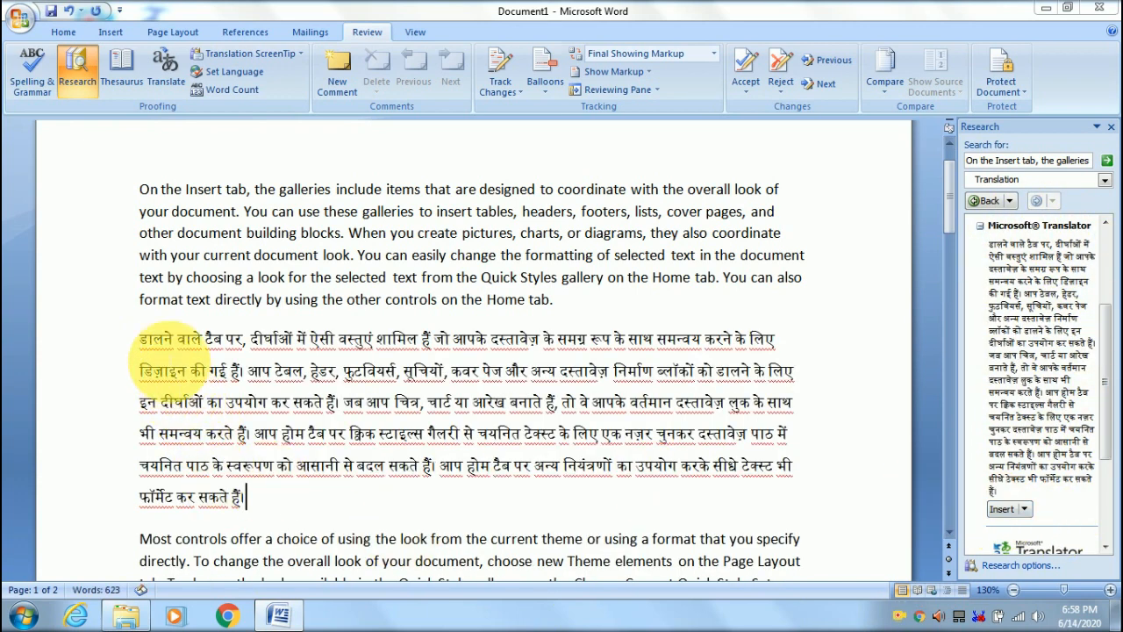
drag(141, 335, 309, 491)
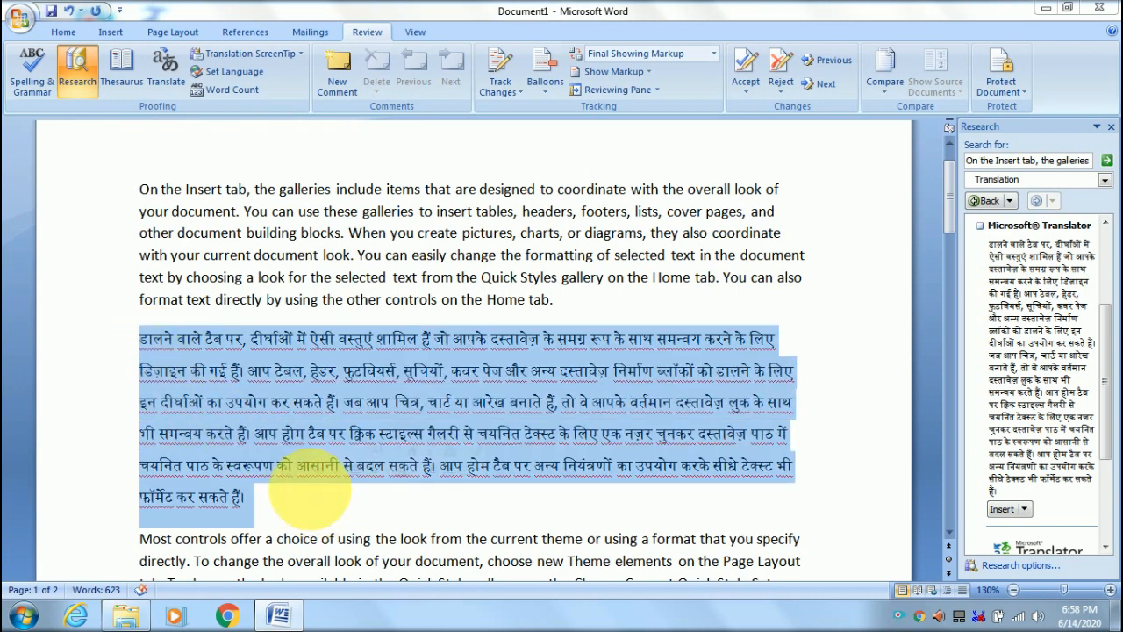
click(360, 511)
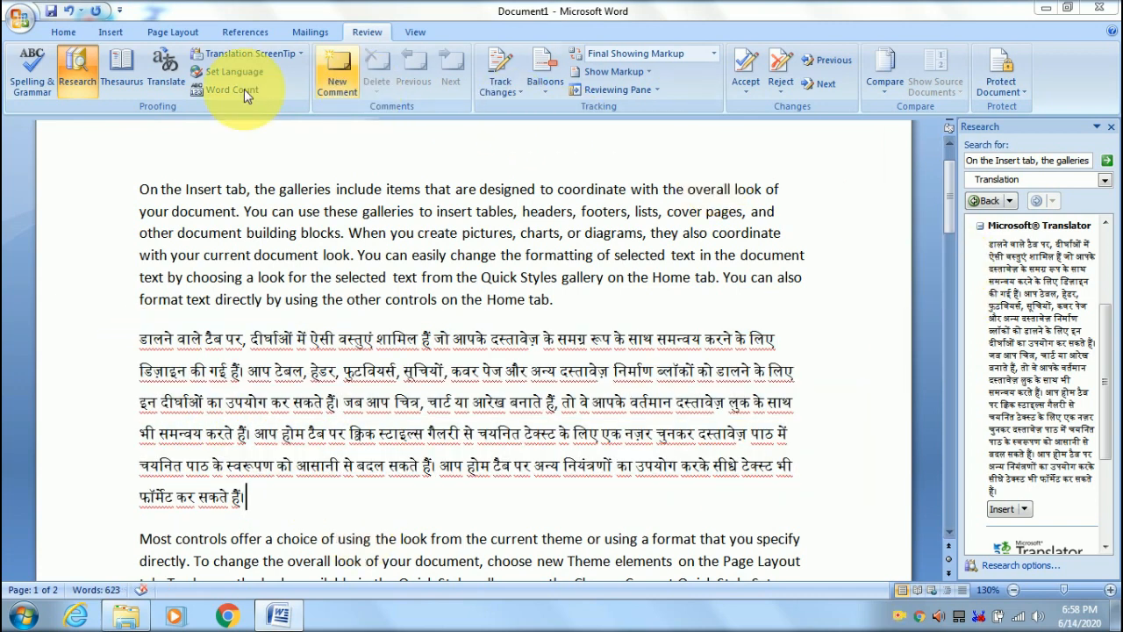
click(1111, 127)
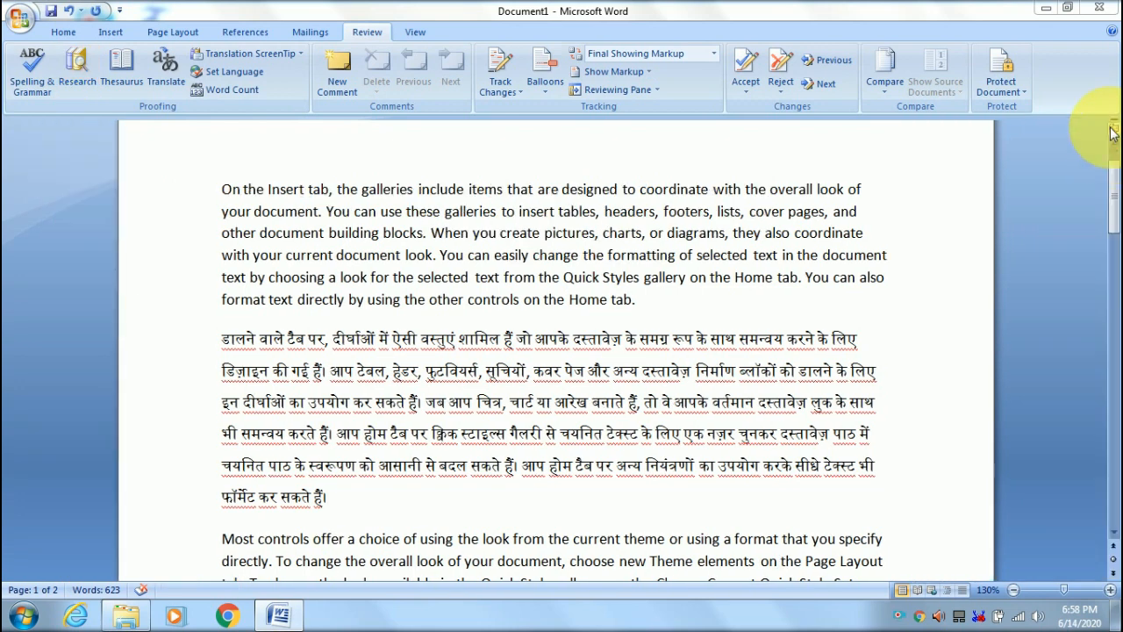
click(228, 54)
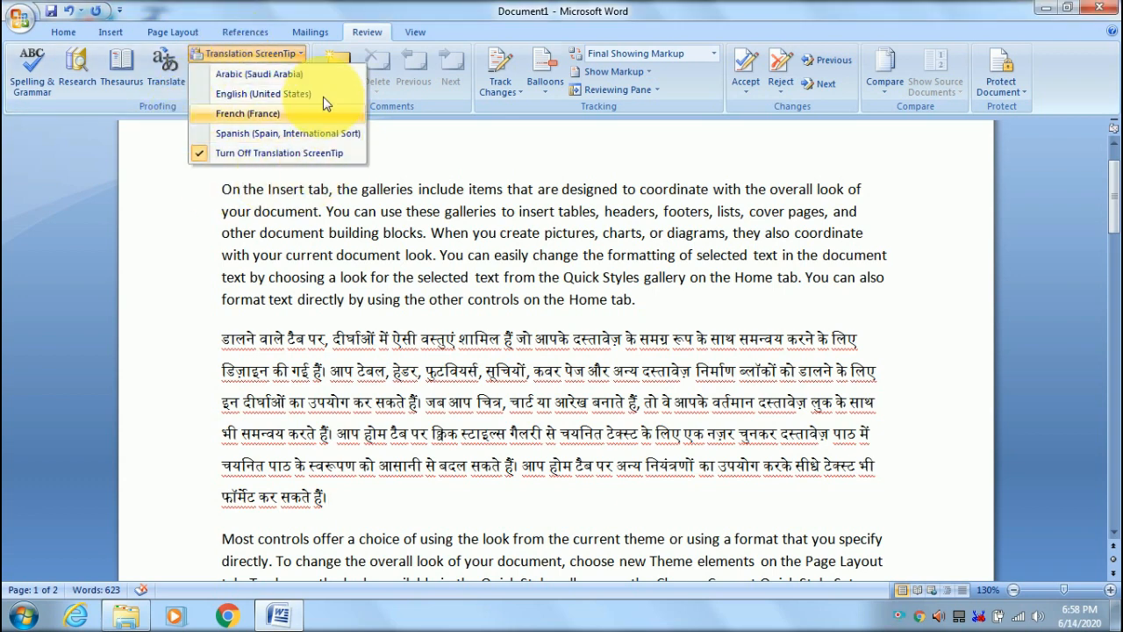
click(309, 243)
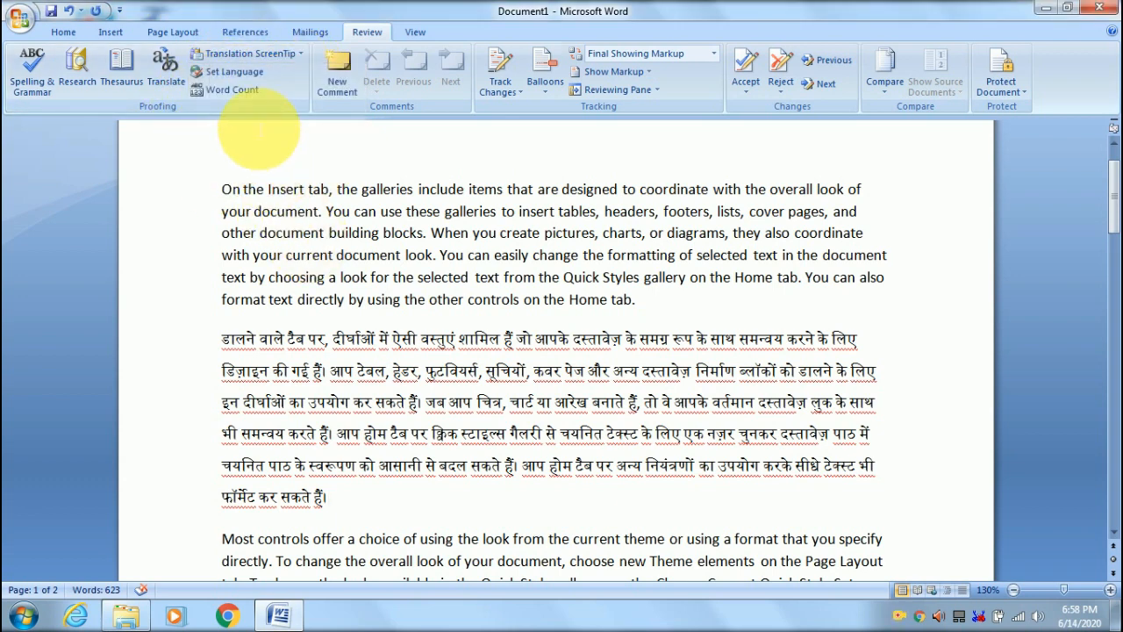
click(234, 74)
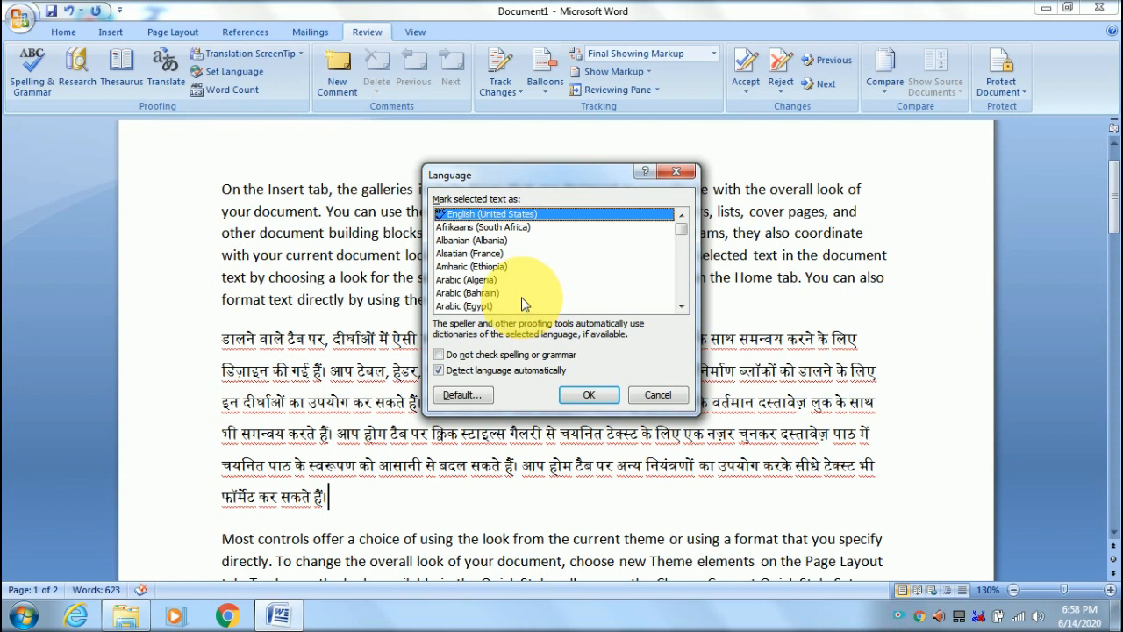
click(678, 172)
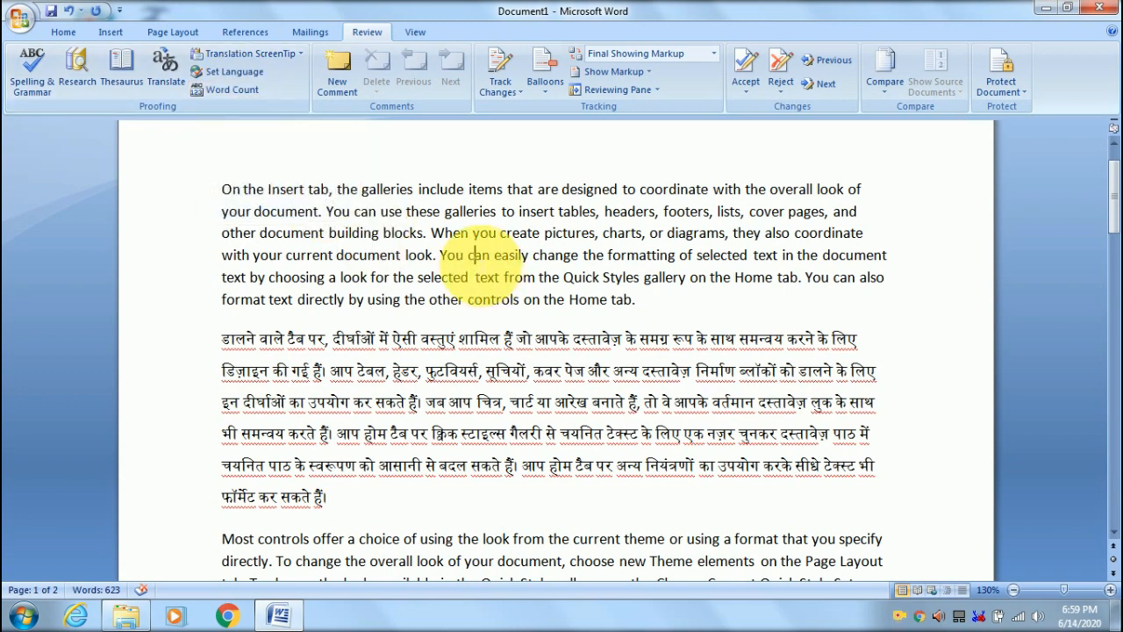
- Select the first English paragraph and read its Word Count: 98 words, 581 characters with spaces
scroll(478, 254, up, 1)
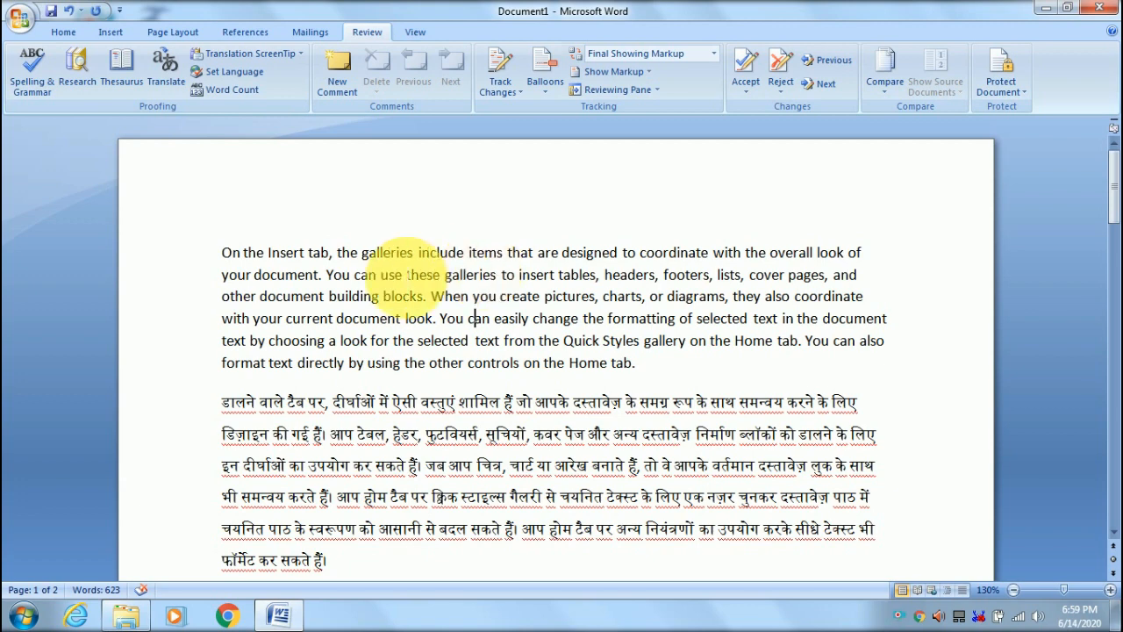
drag(222, 253, 267, 317)
click(290, 362)
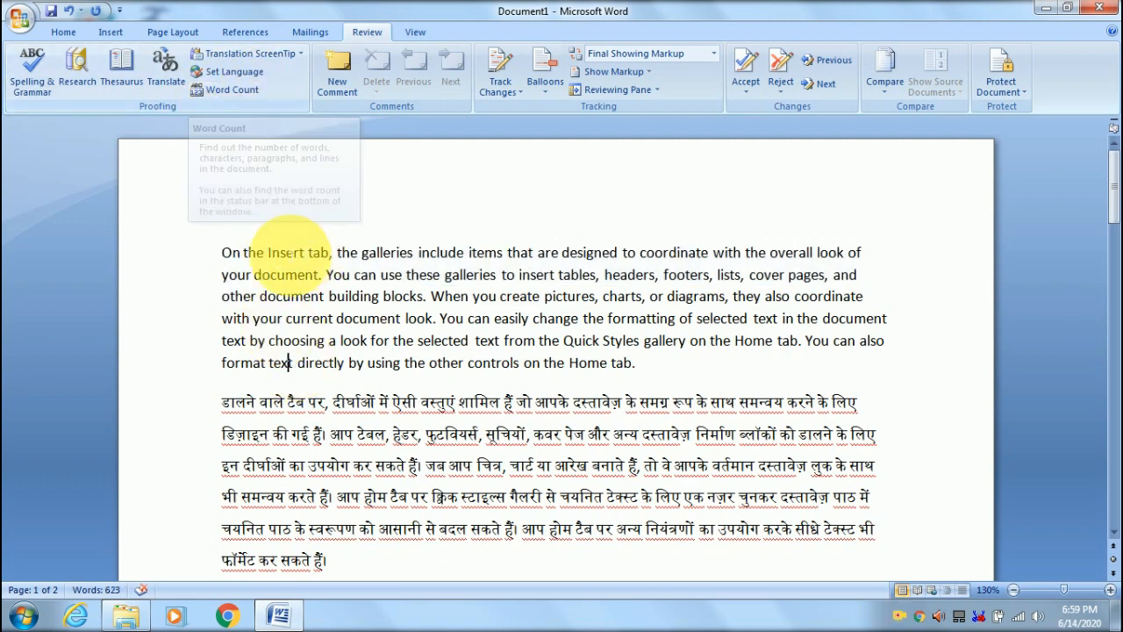
drag(230, 259, 633, 352)
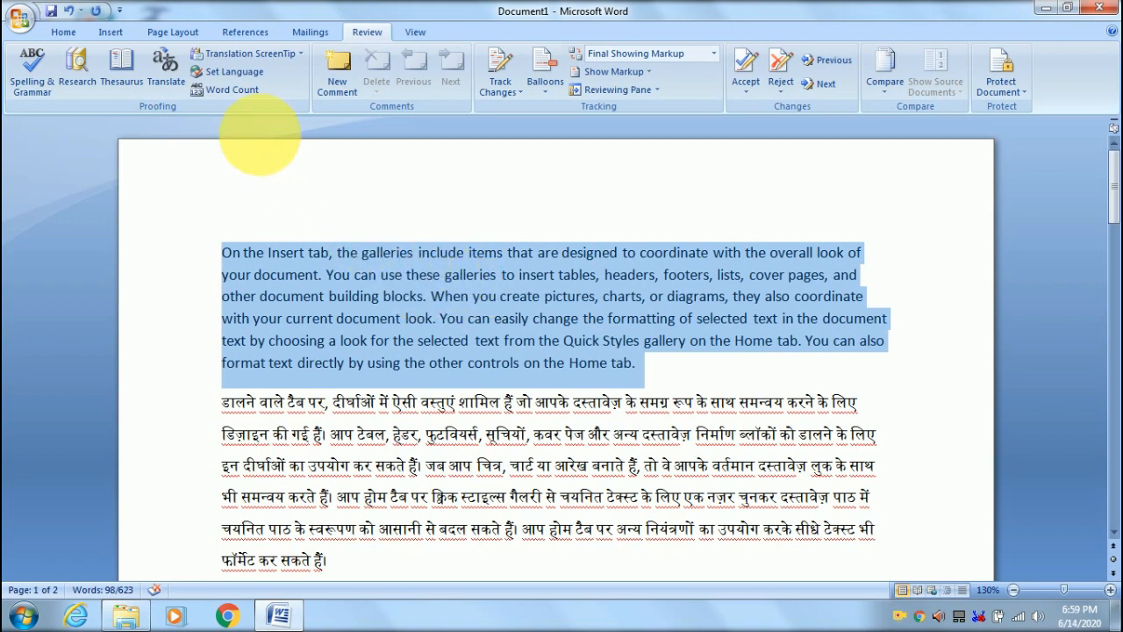
click(230, 93)
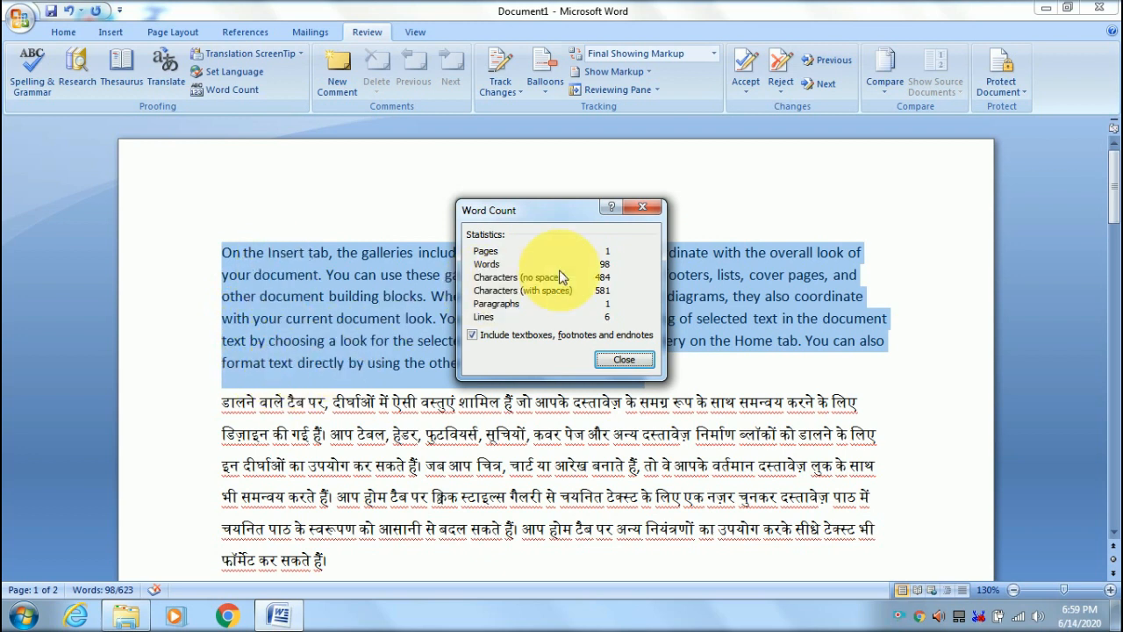
click(639, 213)
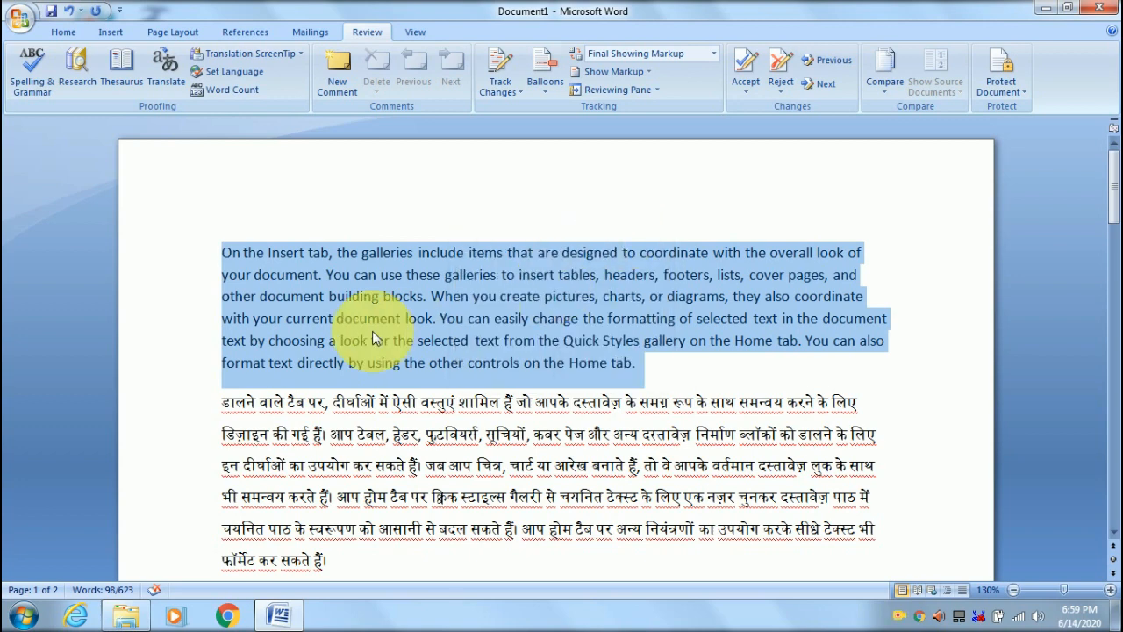
- Select the whole first English paragraph, from 'On the Insert tab' to 'Home tab.'
click(371, 340)
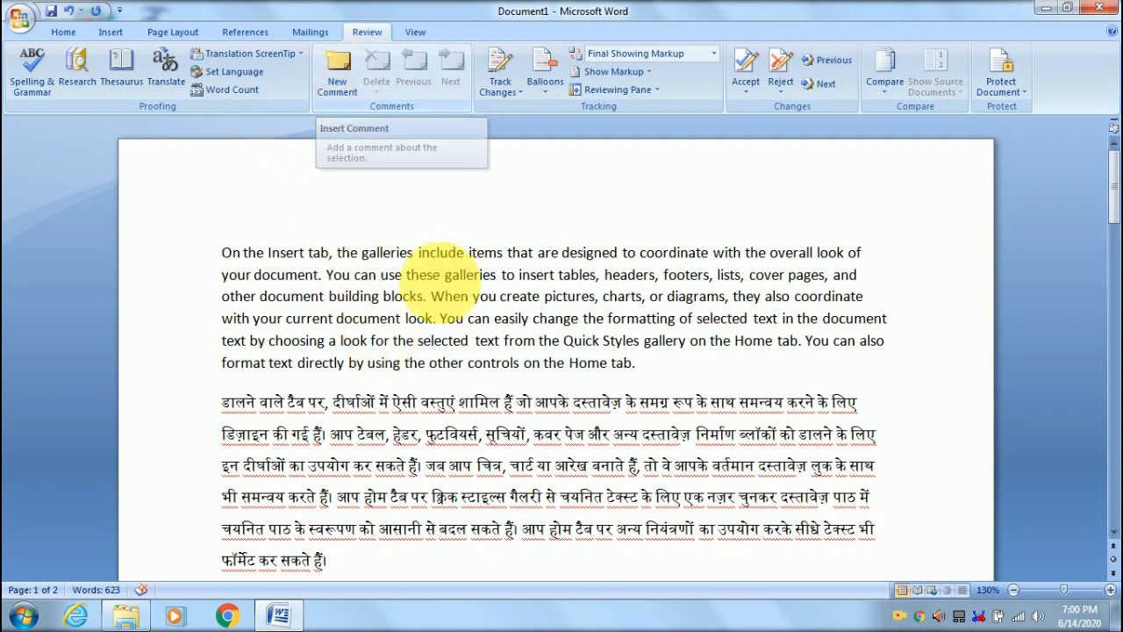
triple_click(227, 252)
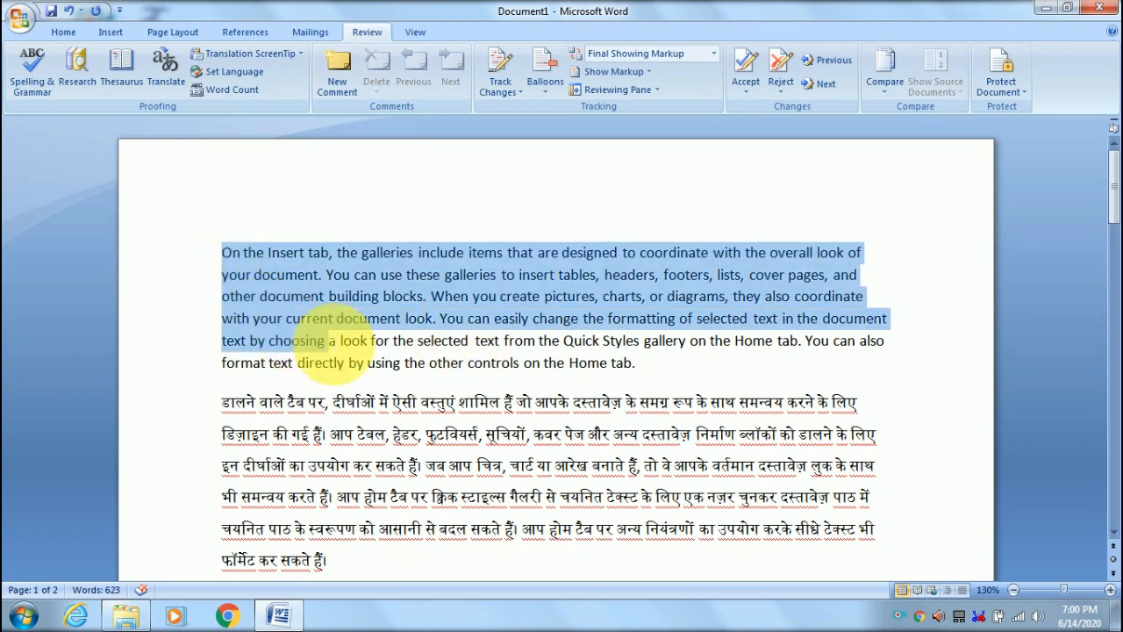
click(575, 434)
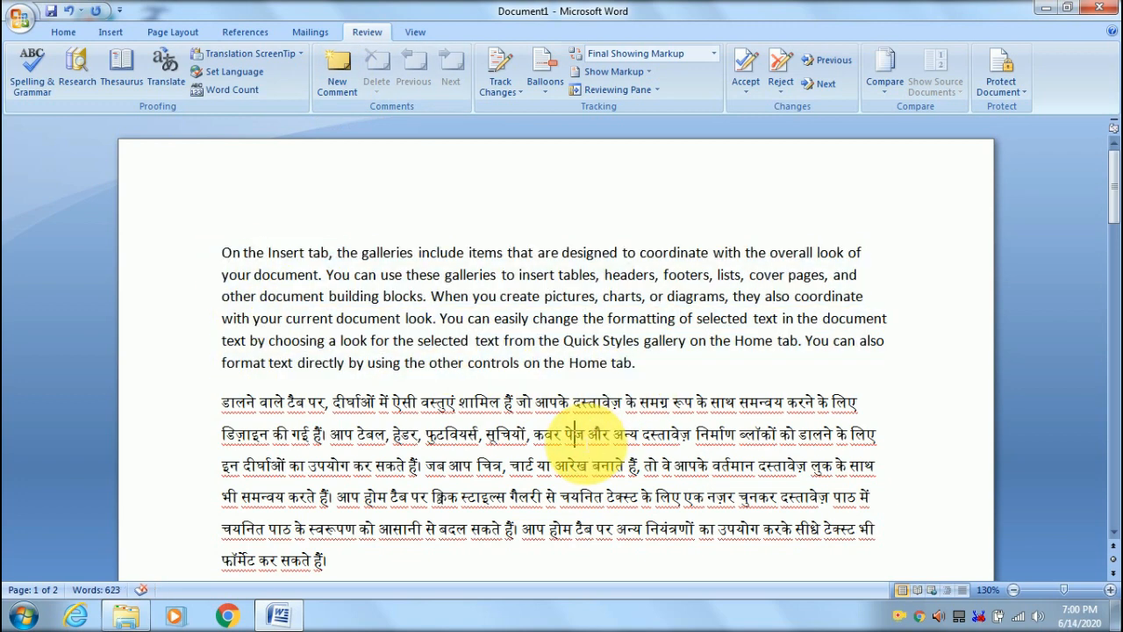
drag(225, 255, 644, 379)
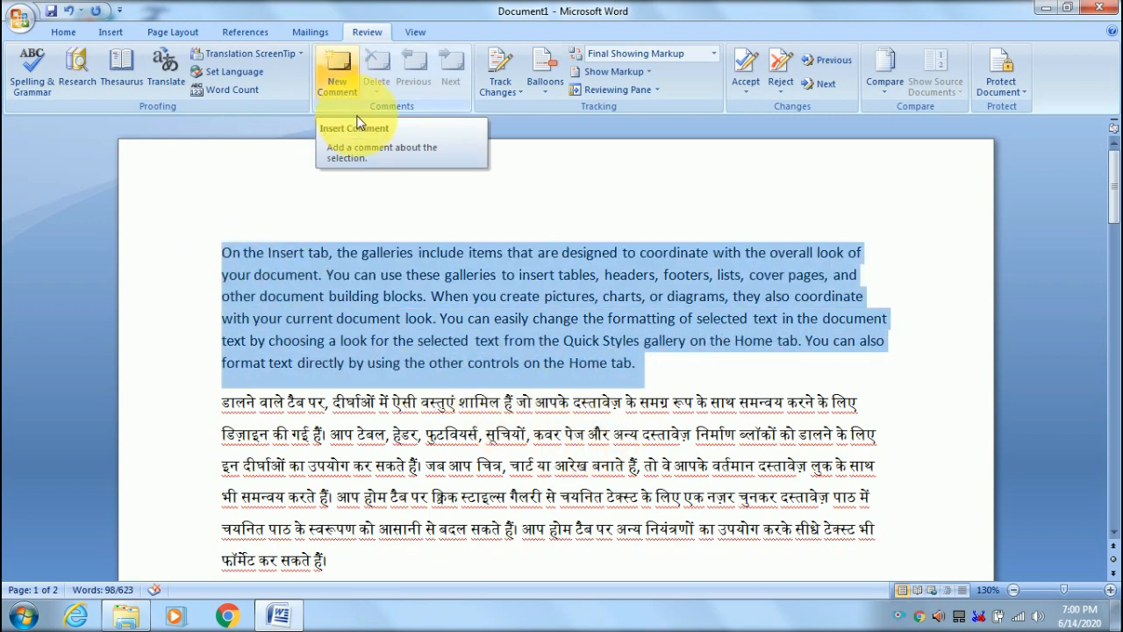
click(504, 465)
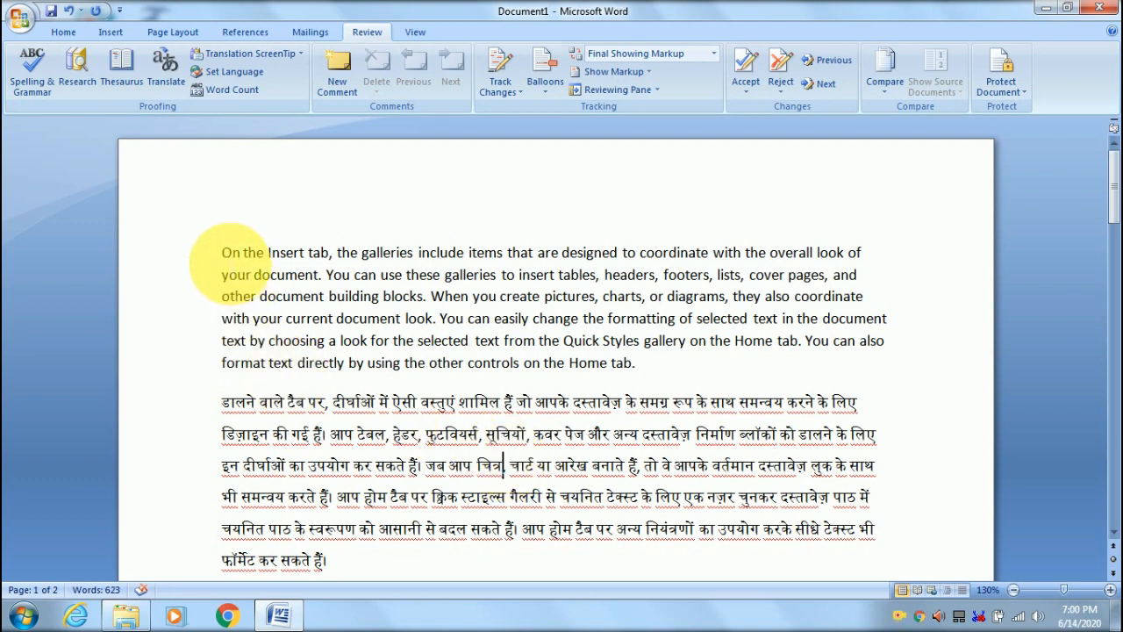
drag(223, 255, 645, 378)
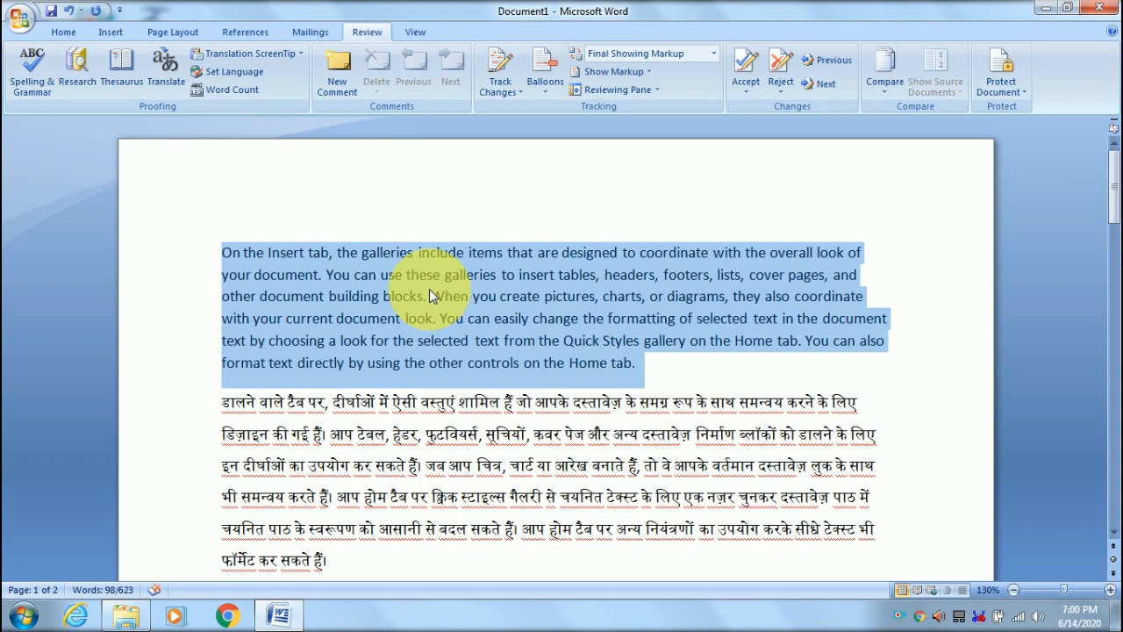
- Add a new comment reading 'Good' to the selected paragraph
click(340, 77)
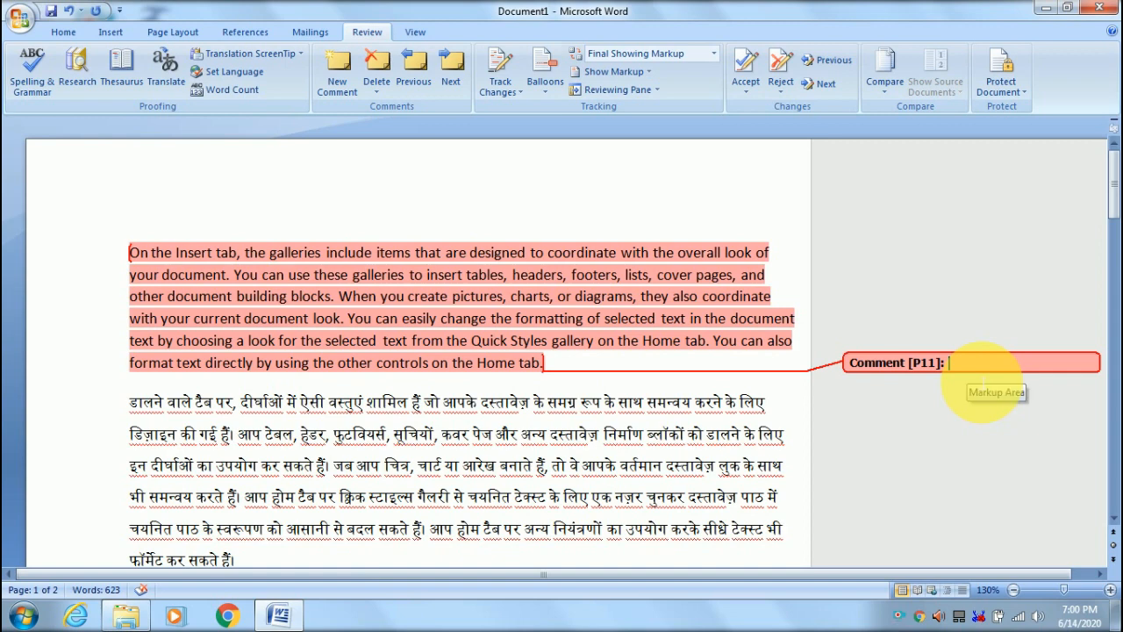
text(Go)
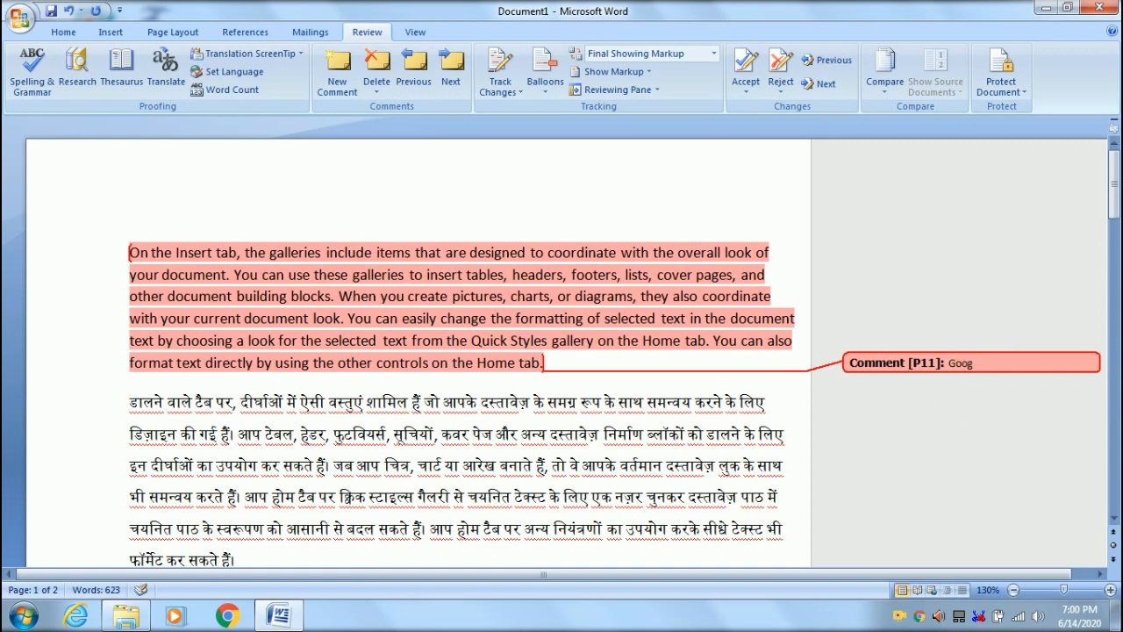
text(od)
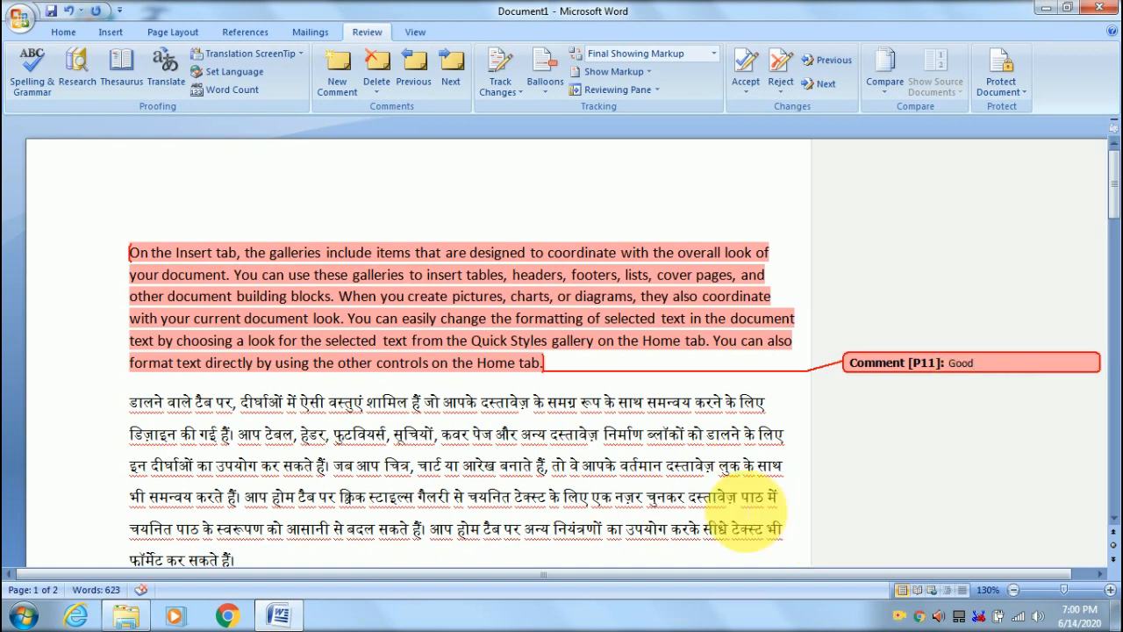
click(538, 450)
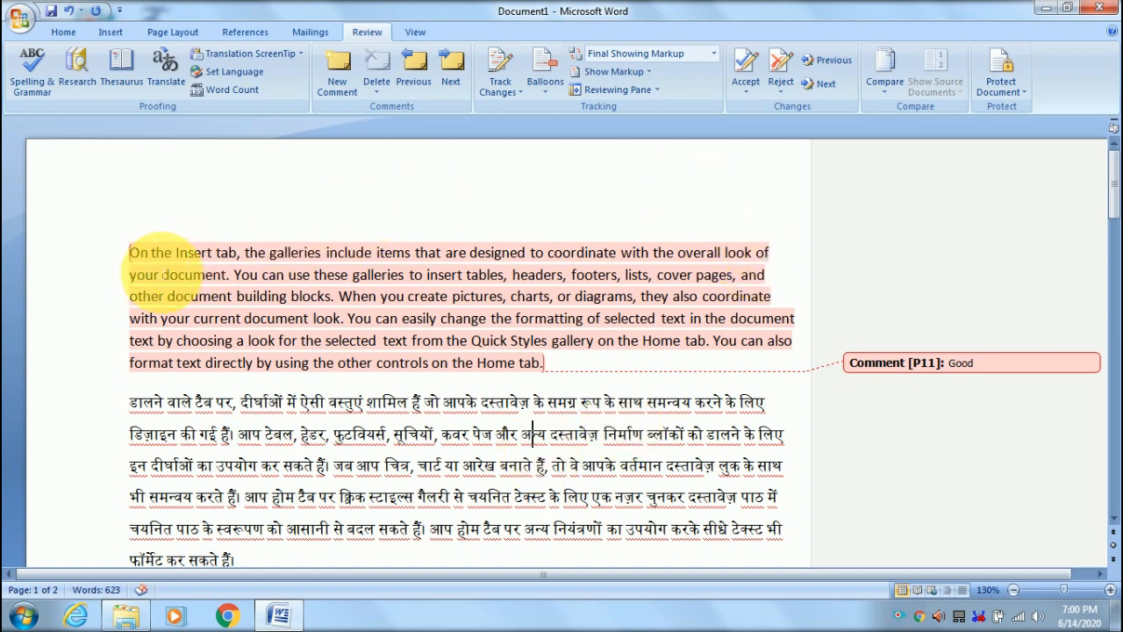
drag(129, 254, 599, 364)
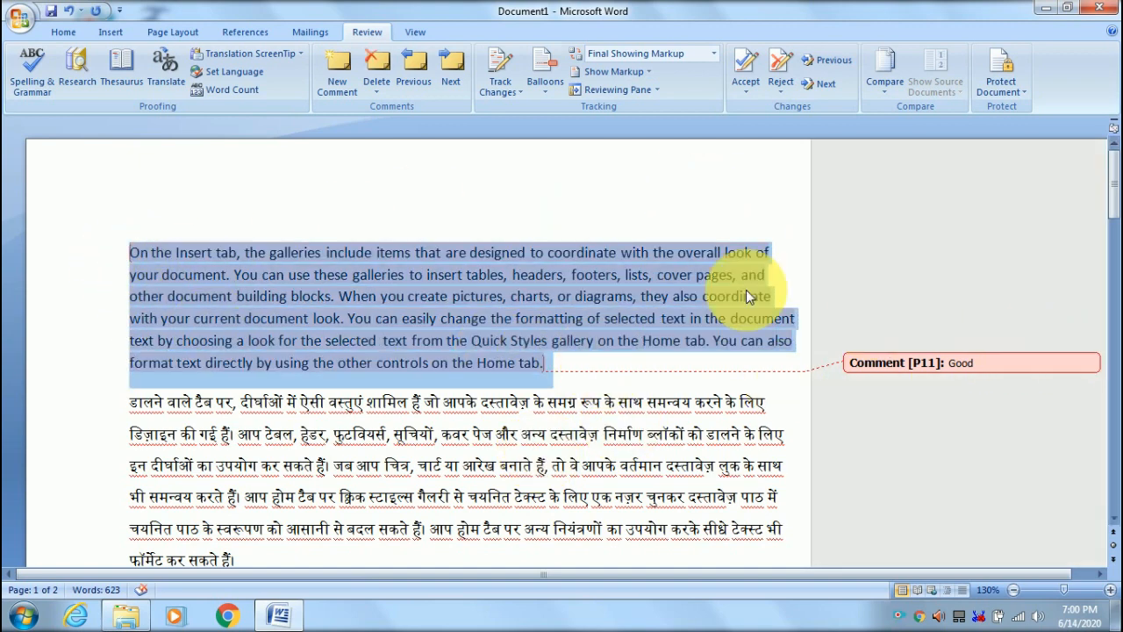
click(593, 436)
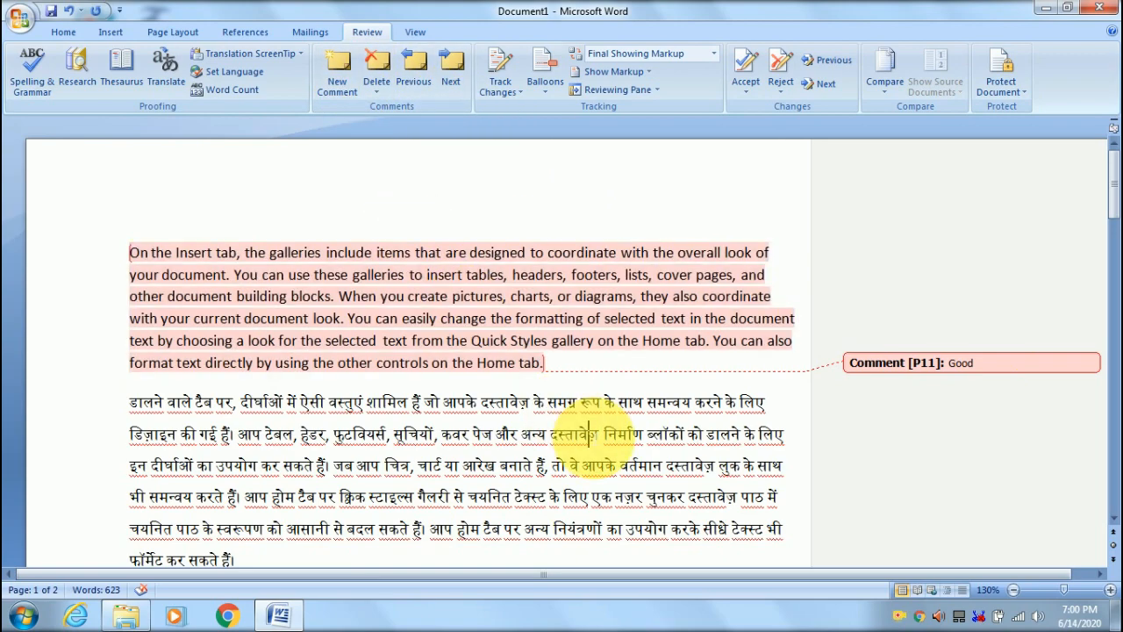
scroll(592, 430, down, 2)
scroll(592, 430, down, 2)
drag(130, 394, 822, 388)
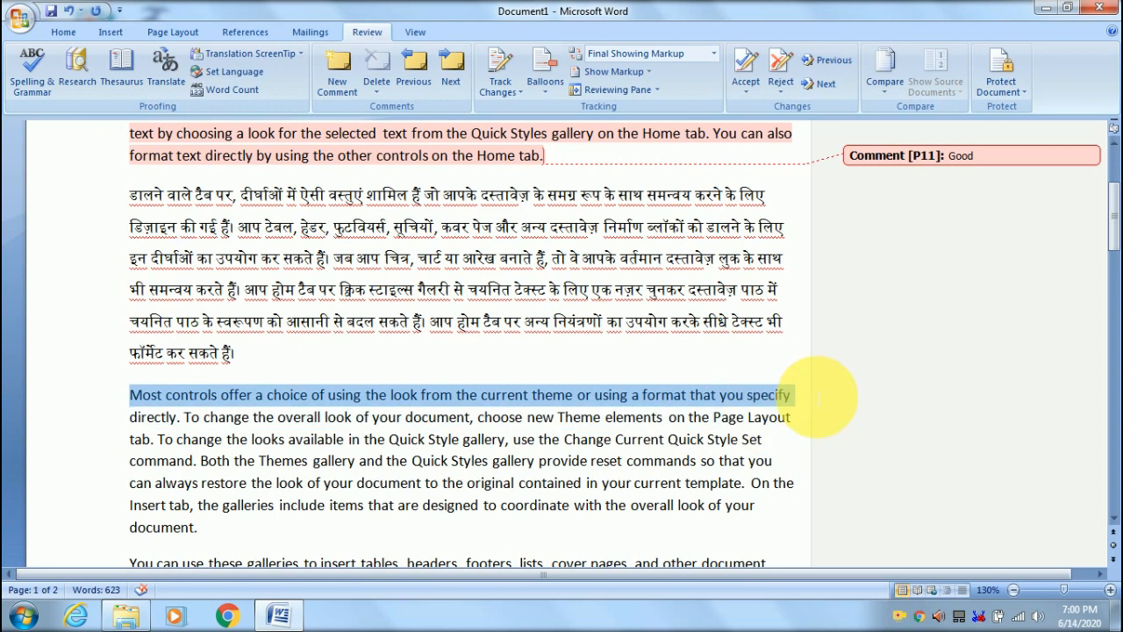
- Add a test comment 'jo' on the Most controls line and step between it and the Good comment
click(339, 74)
text(jojojfgjfg)
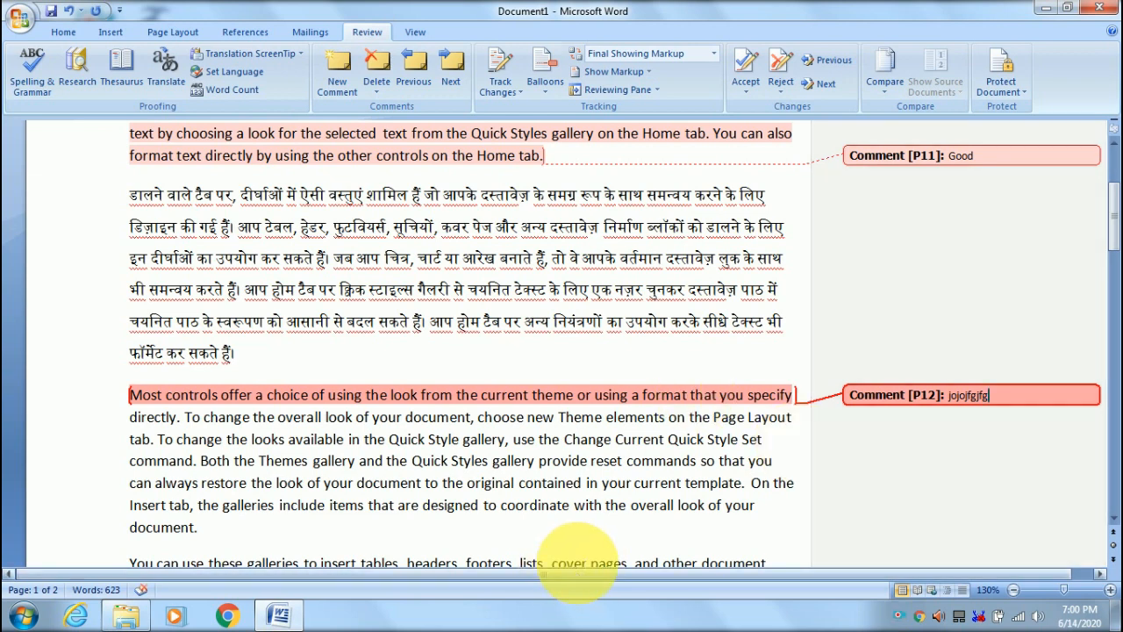
click(657, 517)
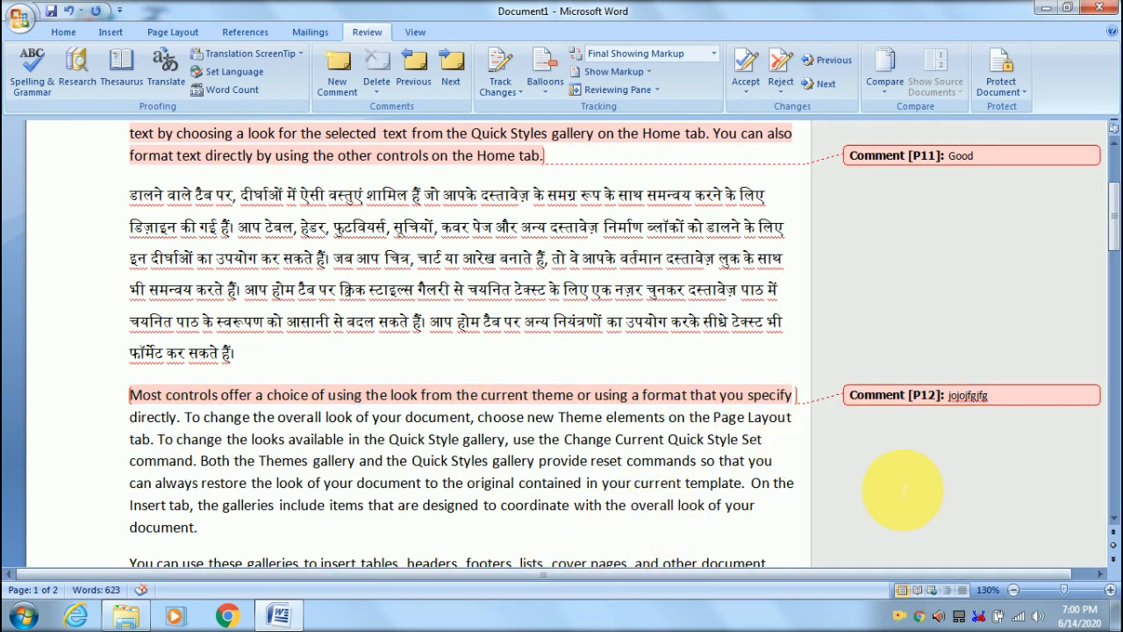
click(940, 157)
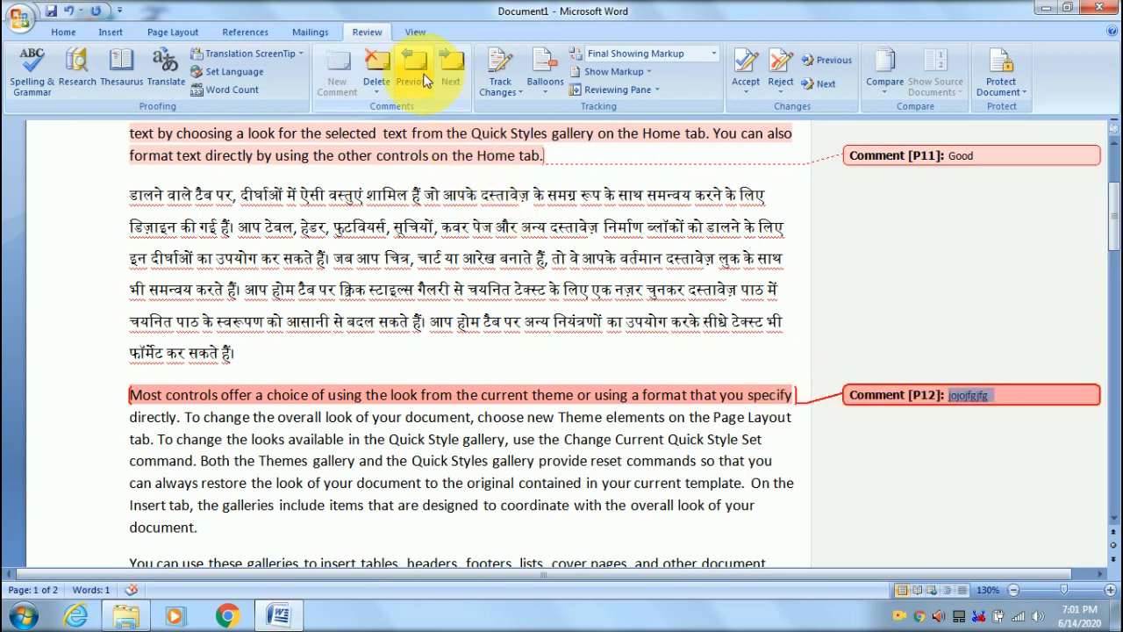
click(425, 80)
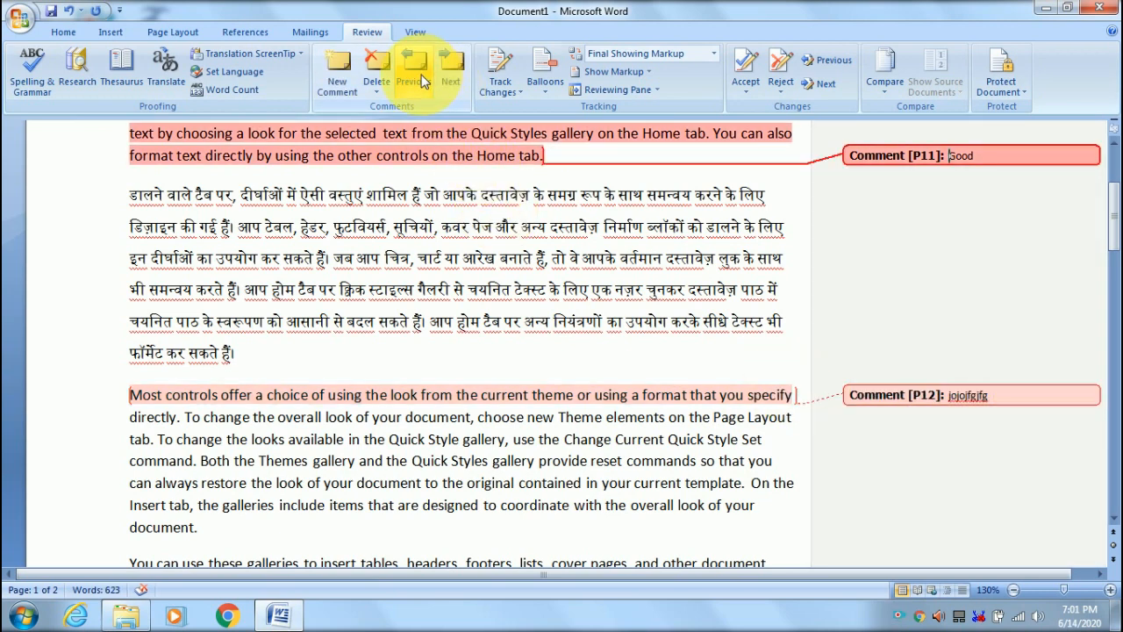
click(451, 74)
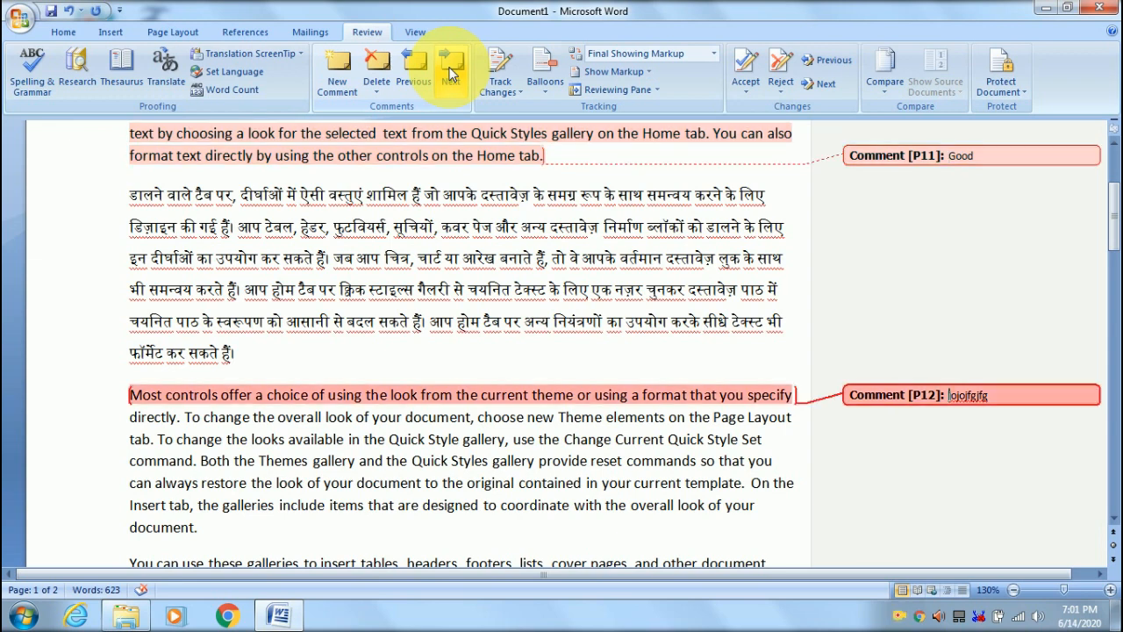
- Delete the test comment and then the Good comment so no comments remain
click(380, 66)
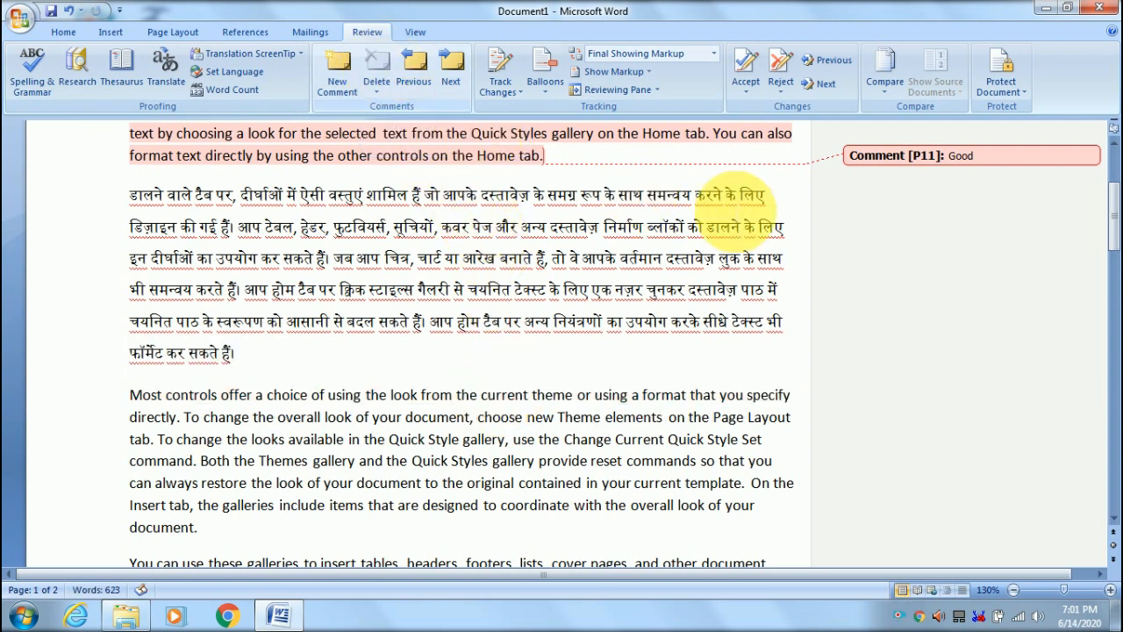
scroll(923, 263, up, 2)
click(915, 260)
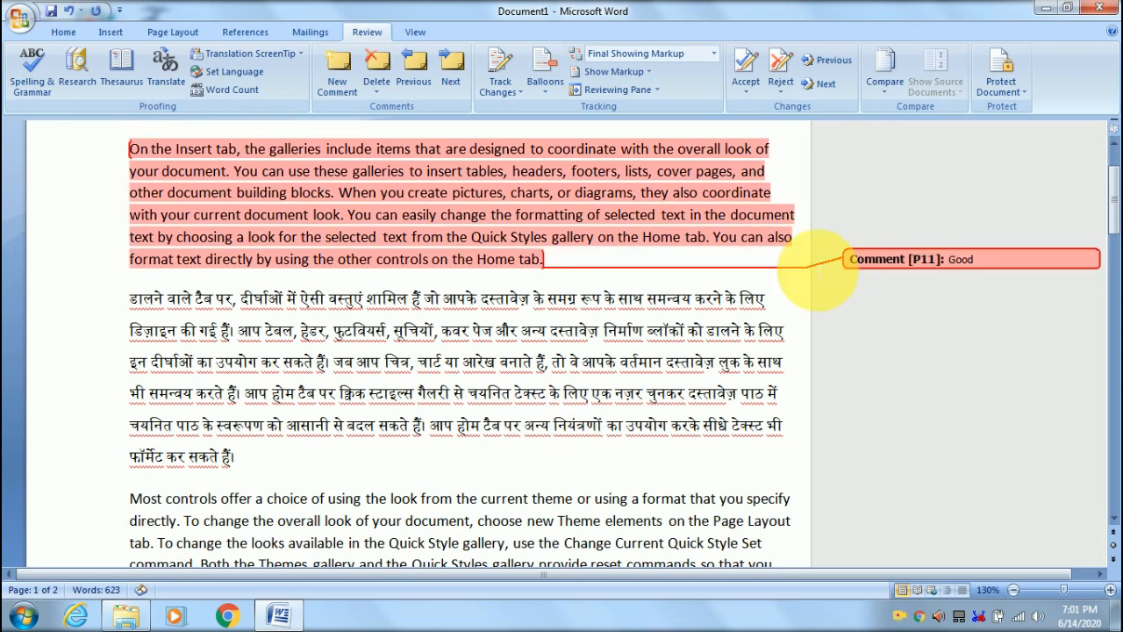
click(386, 65)
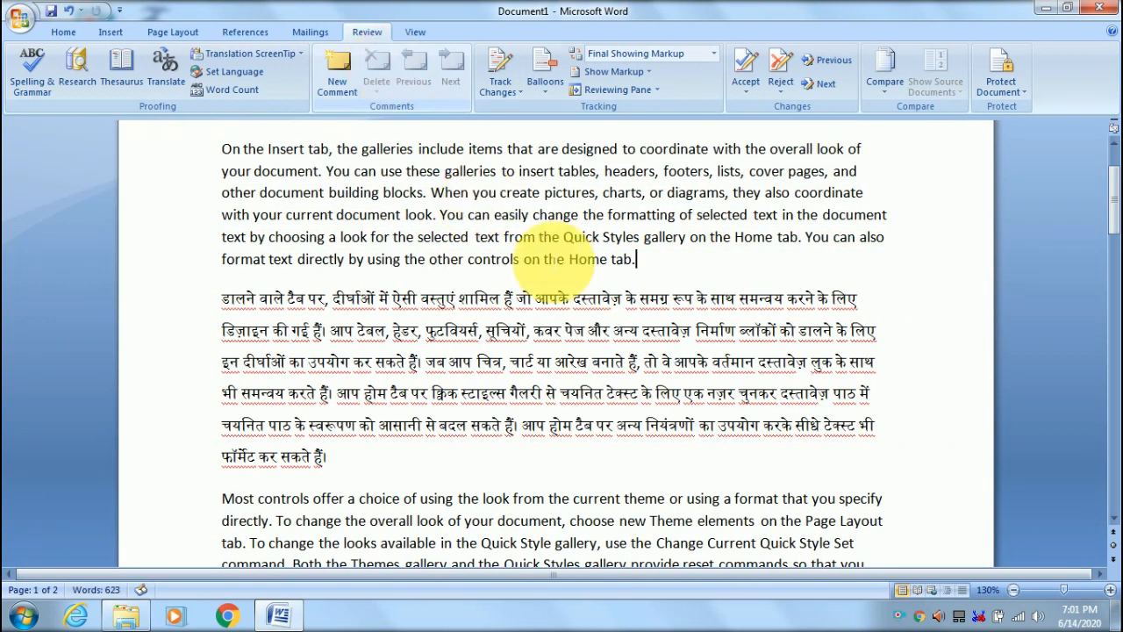
scroll(715, 290, up, 1)
- Select and deselect the first English paragraph, then switch Track Changes on
click(678, 309)
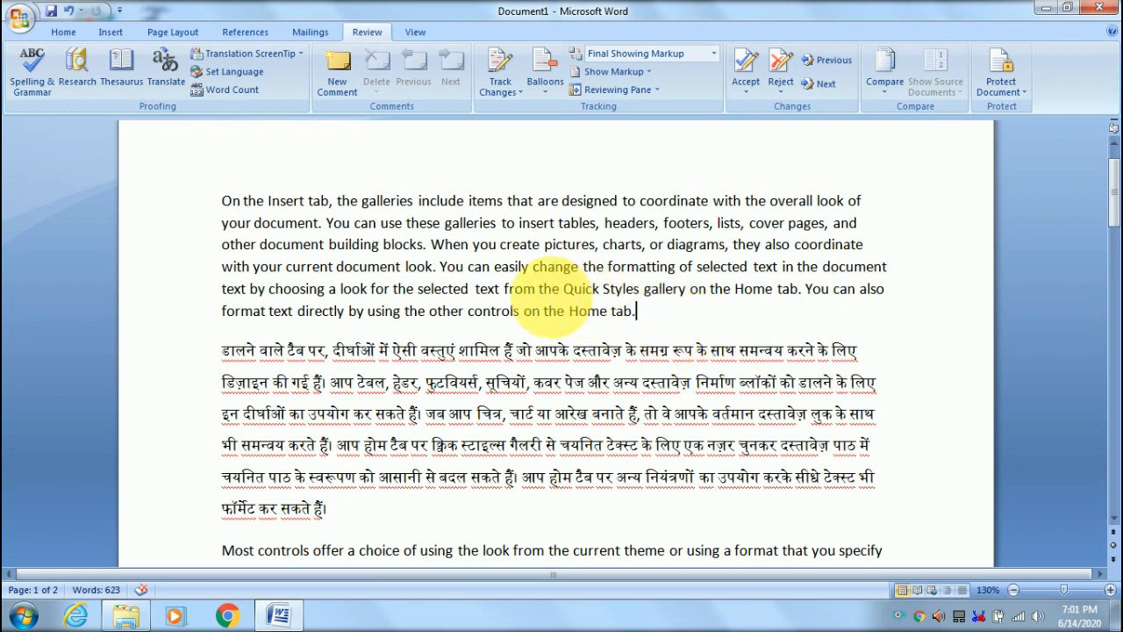
drag(224, 201, 638, 318)
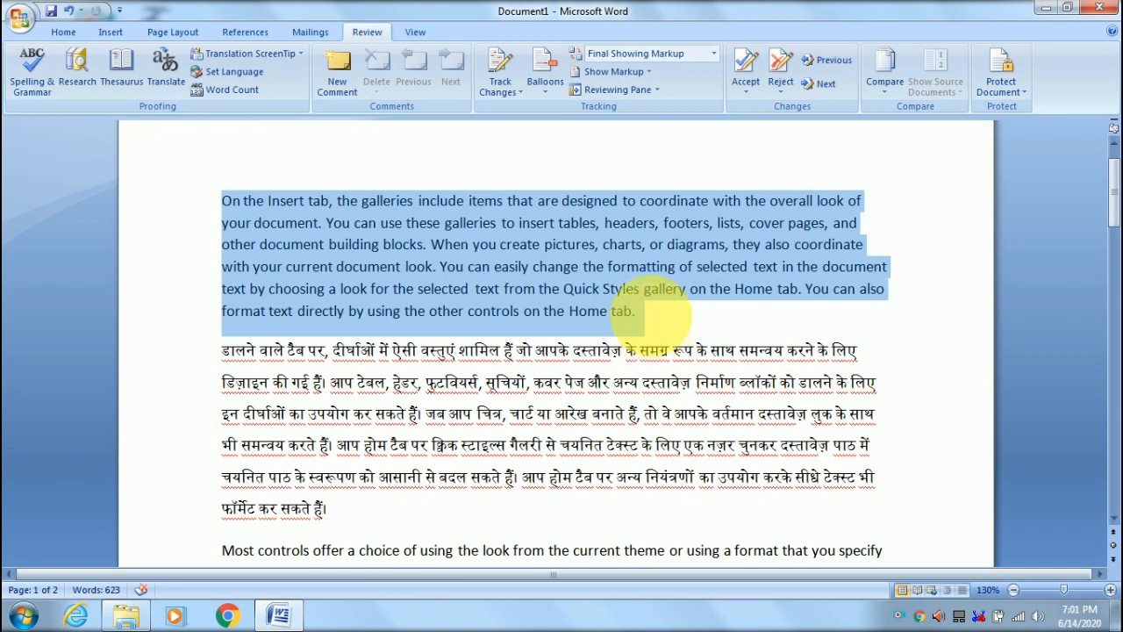
click(617, 413)
scroll(619, 408, up, 2)
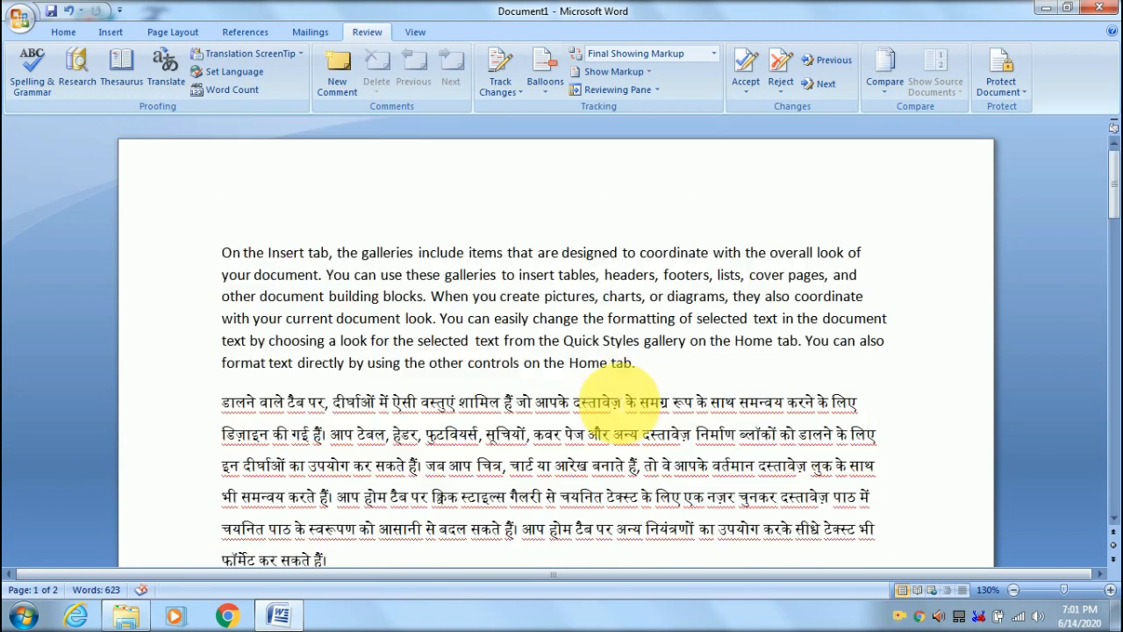
click(500, 63)
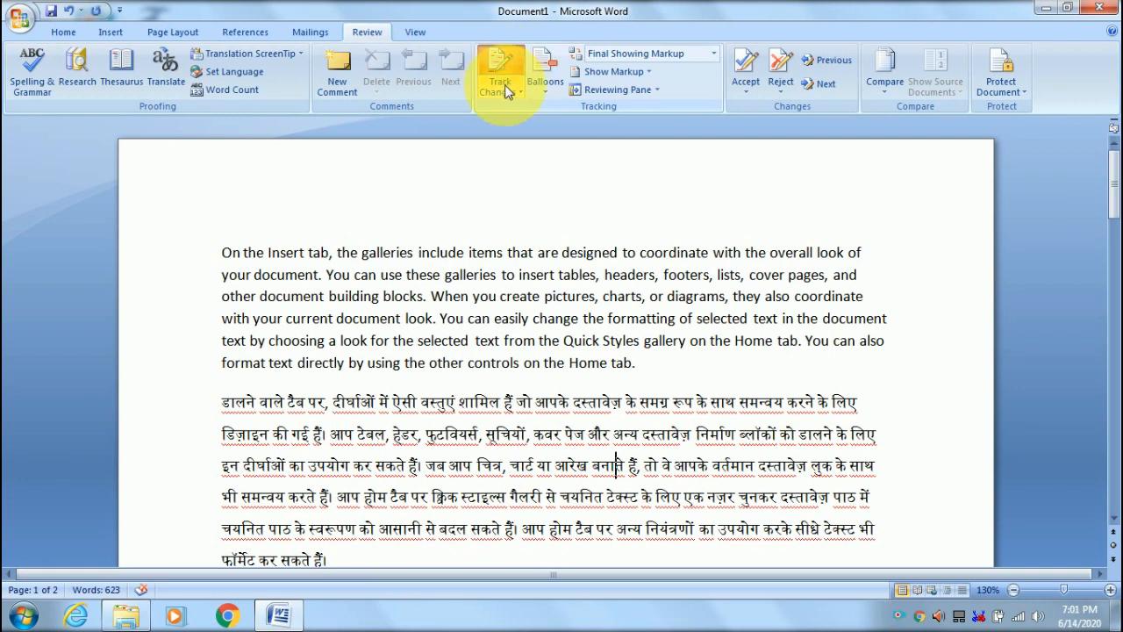
- With tracking on, make the first English paragraph bold, Algerian font and green
click(63, 33)
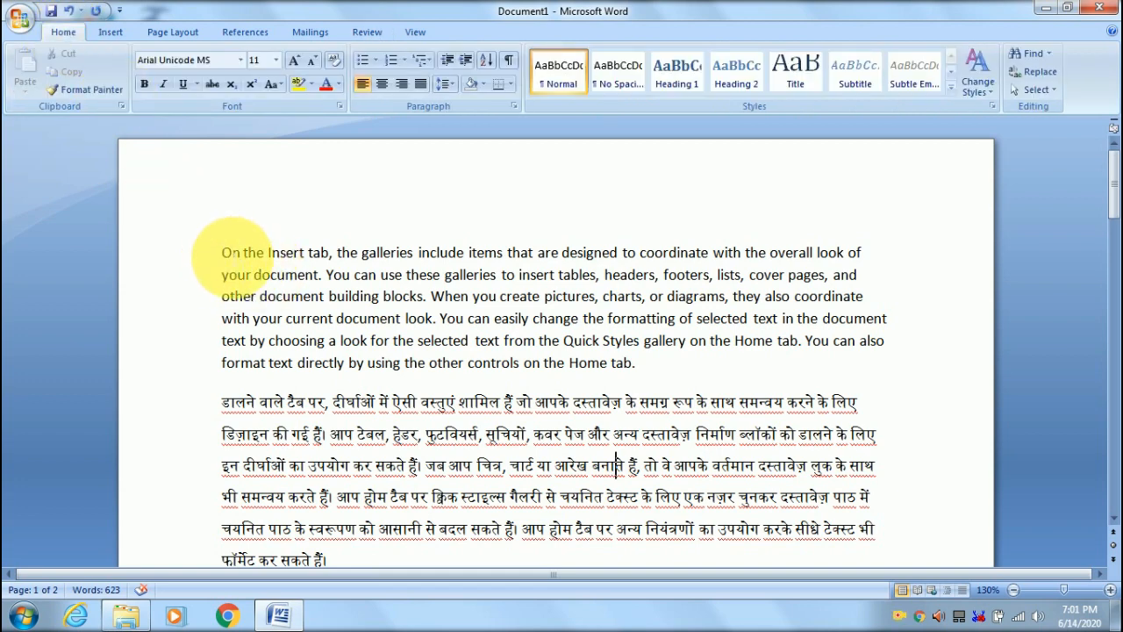
drag(221, 254, 649, 372)
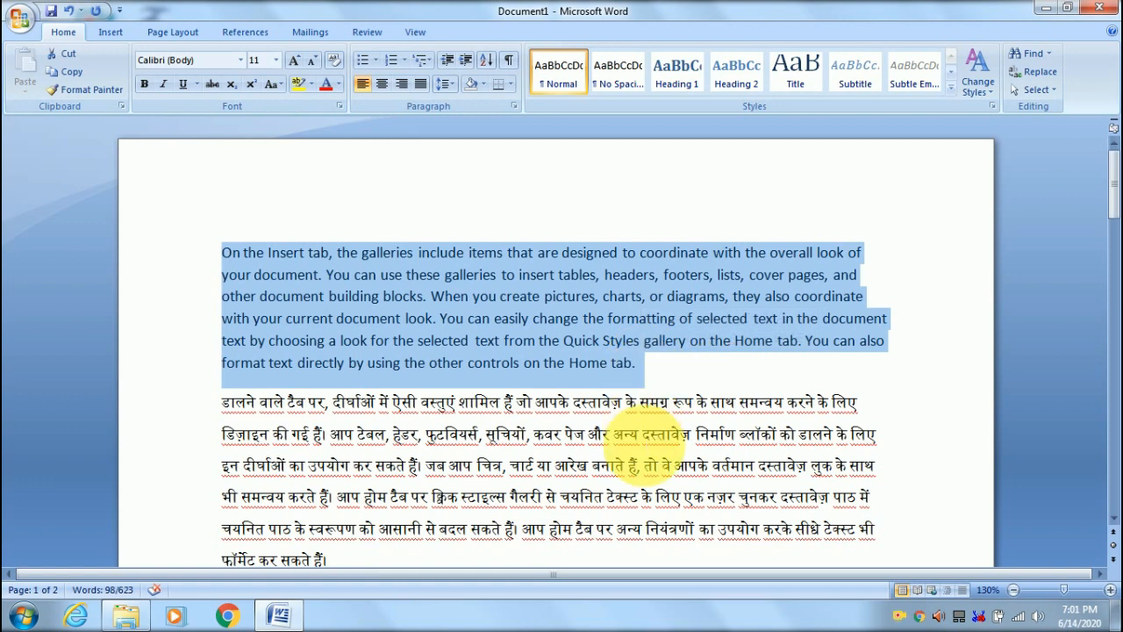
click(144, 85)
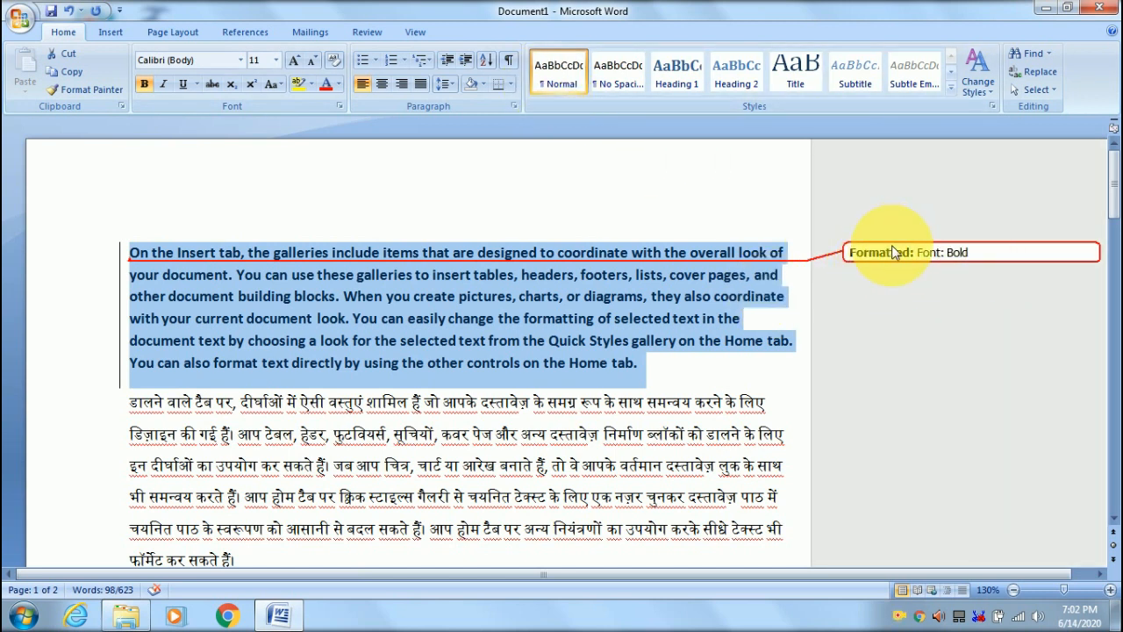
click(366, 33)
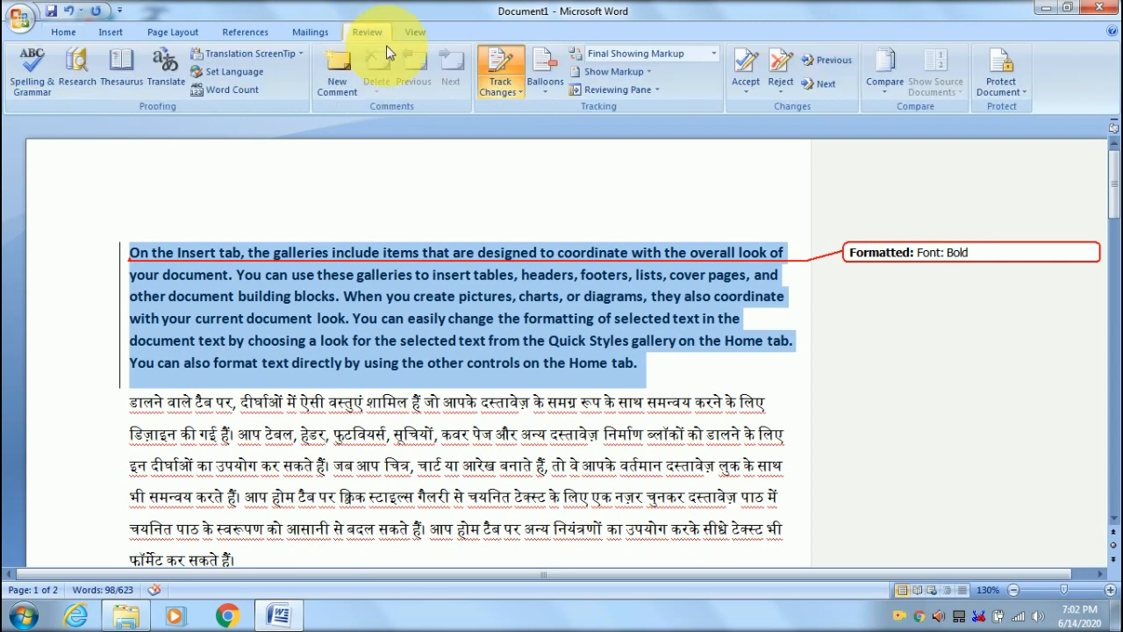
click(505, 68)
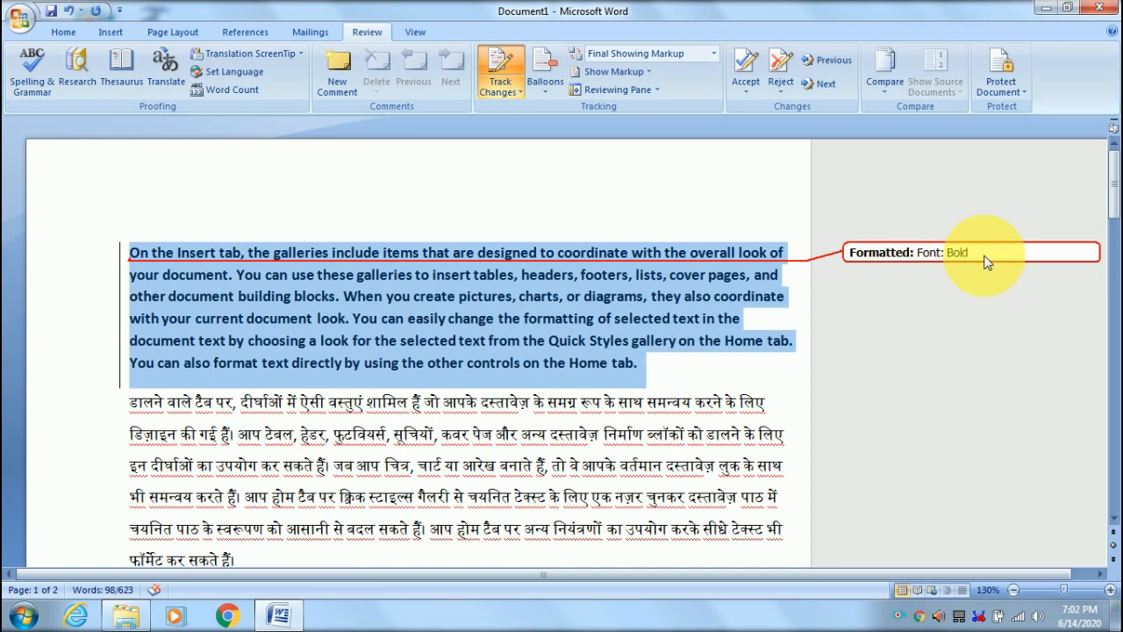
click(57, 32)
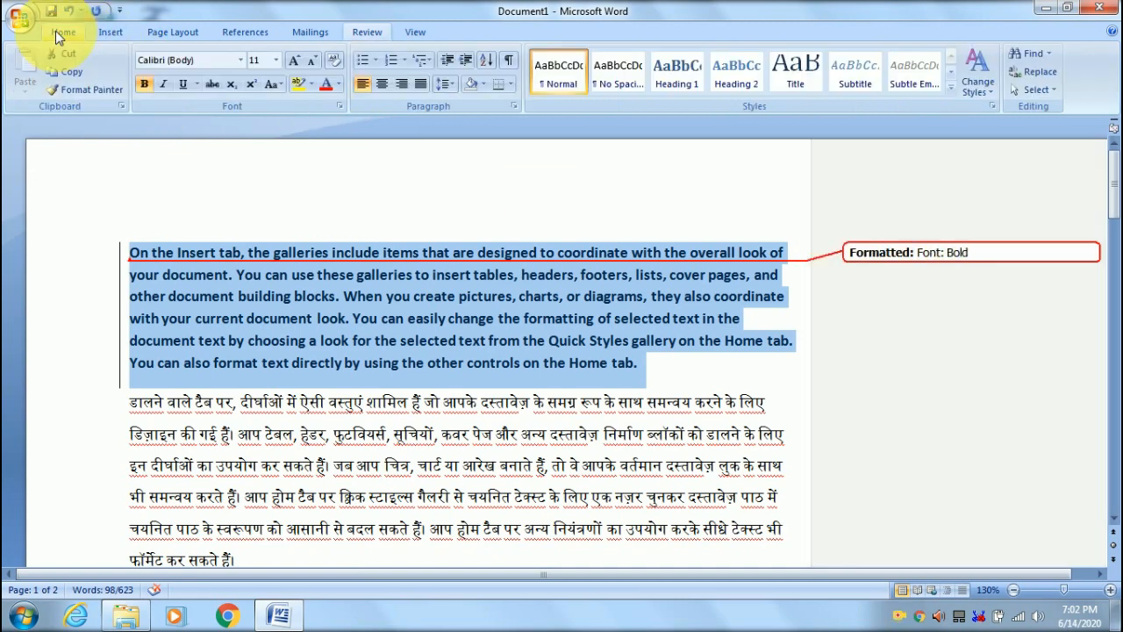
click(240, 59)
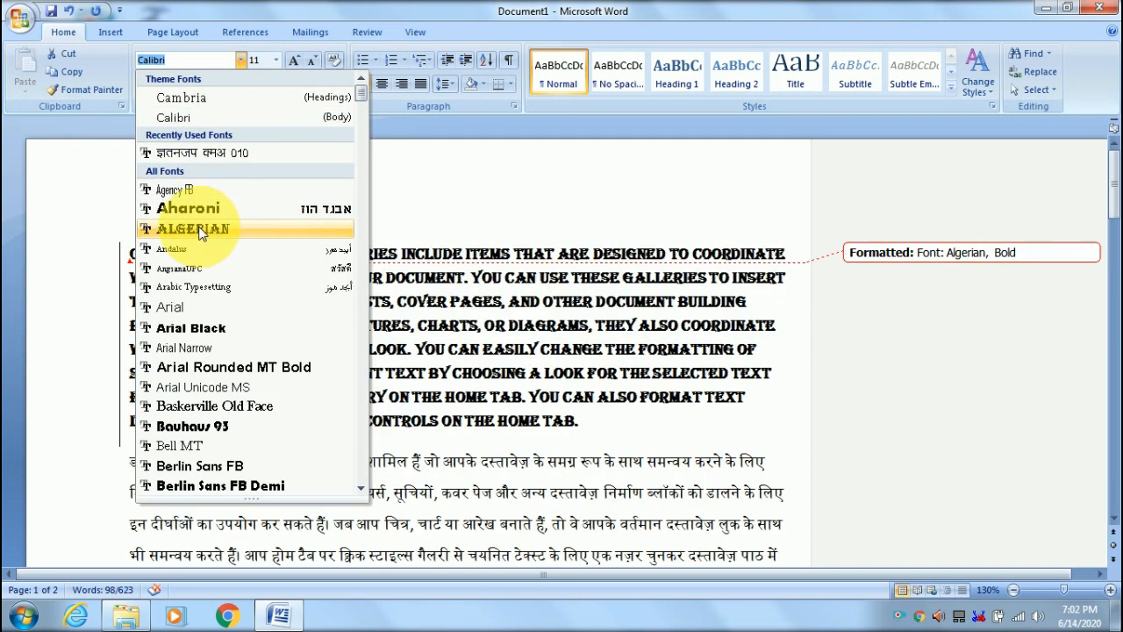
click(209, 230)
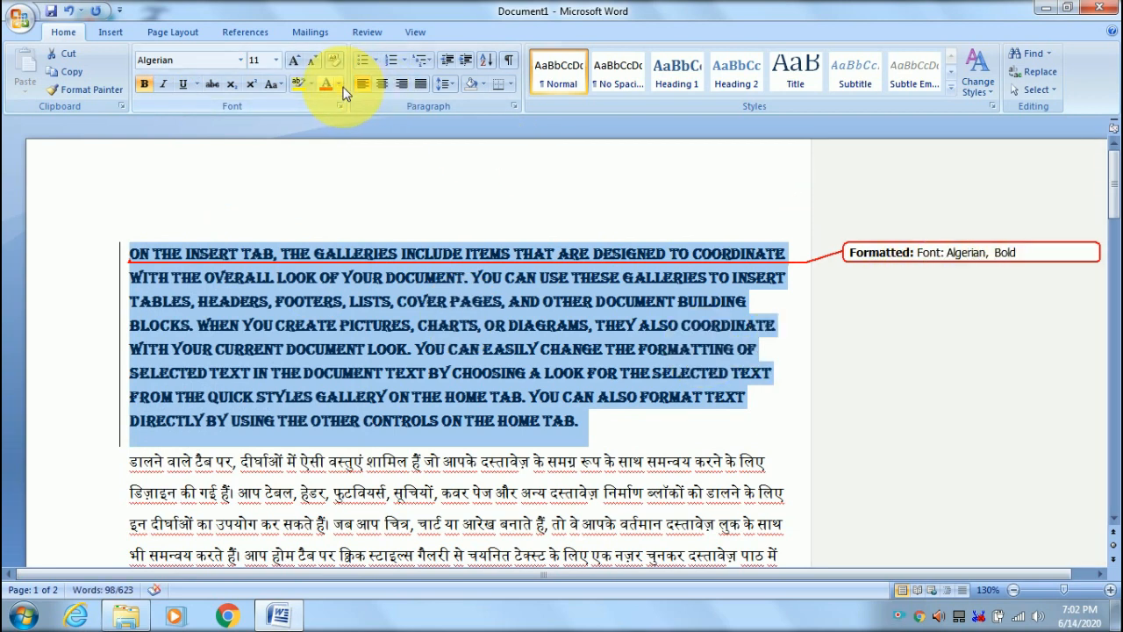
click(339, 82)
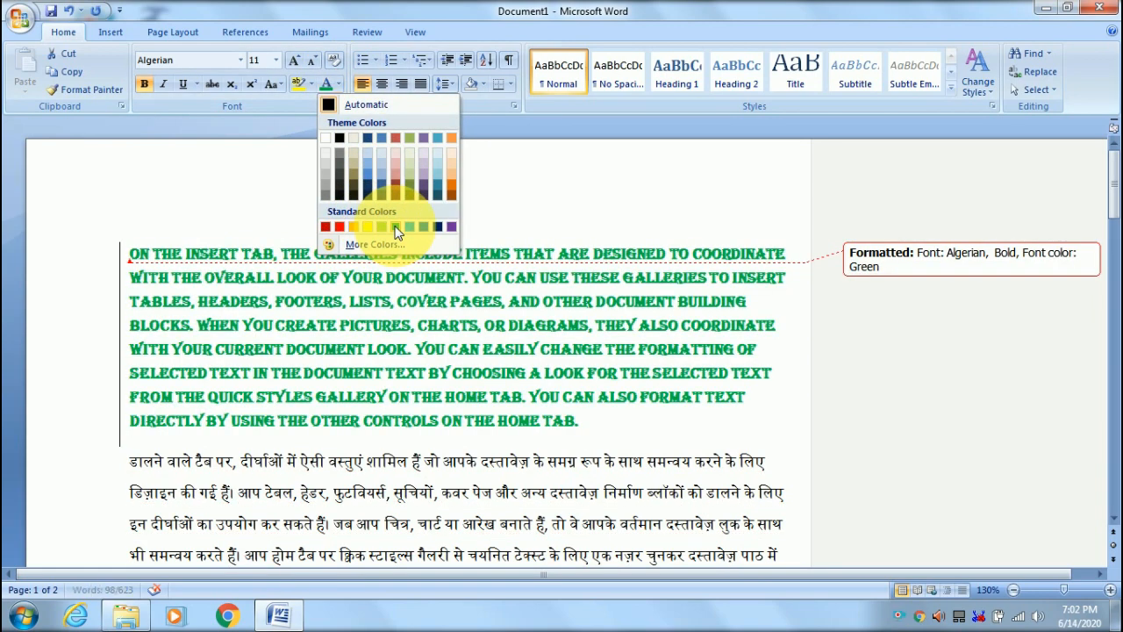
click(396, 229)
- Make the word Most green and bold
click(688, 496)
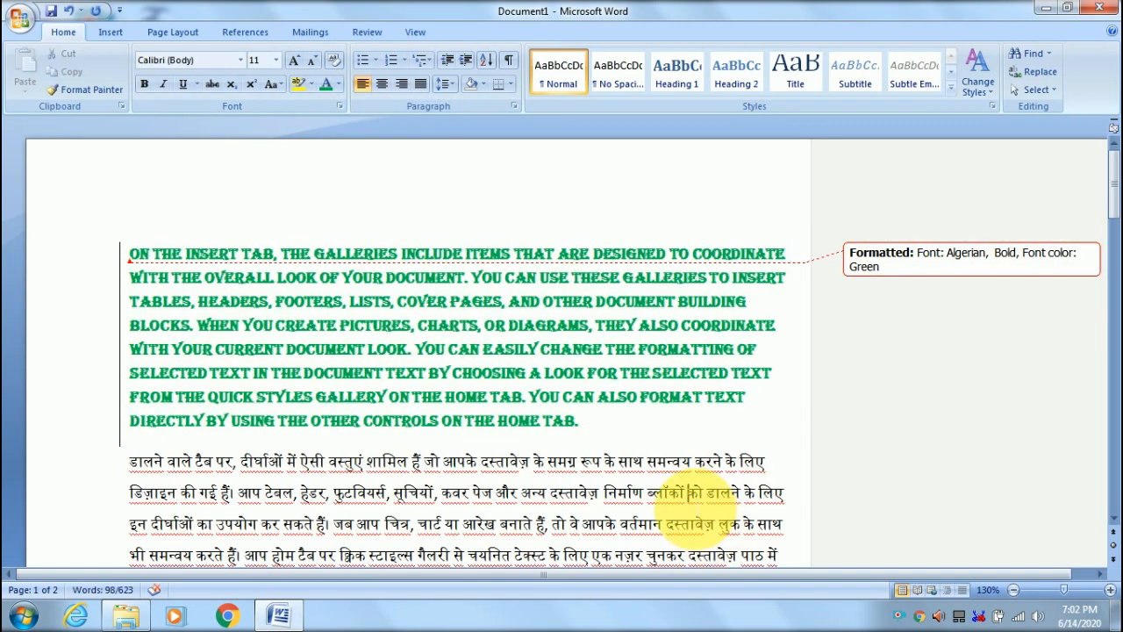
scroll(689, 495, down, 8)
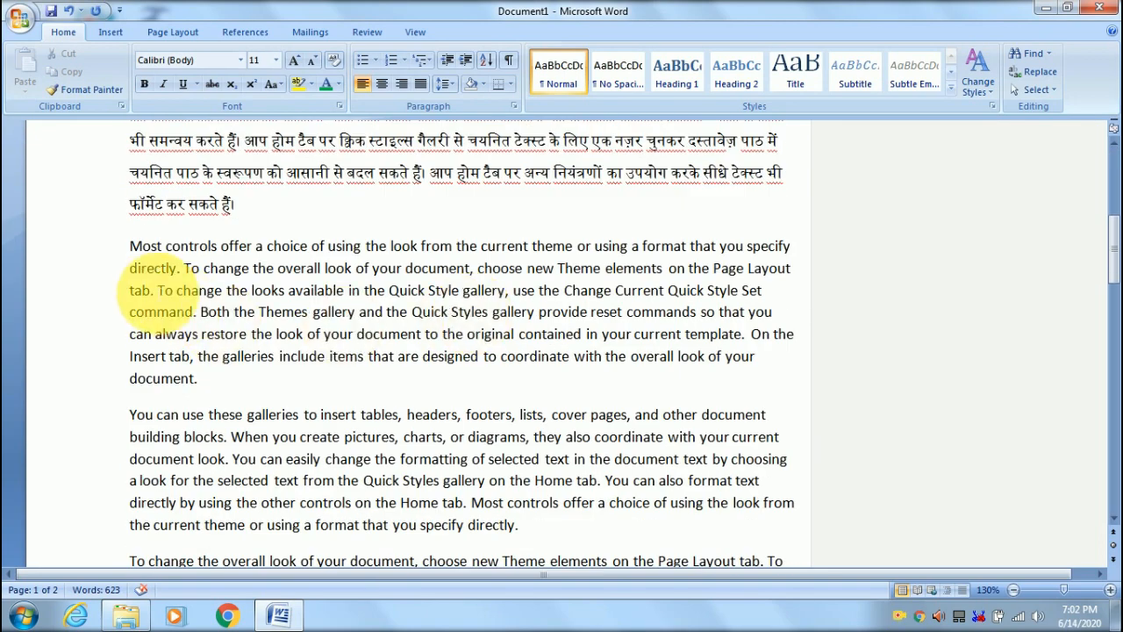
drag(138, 253, 165, 247)
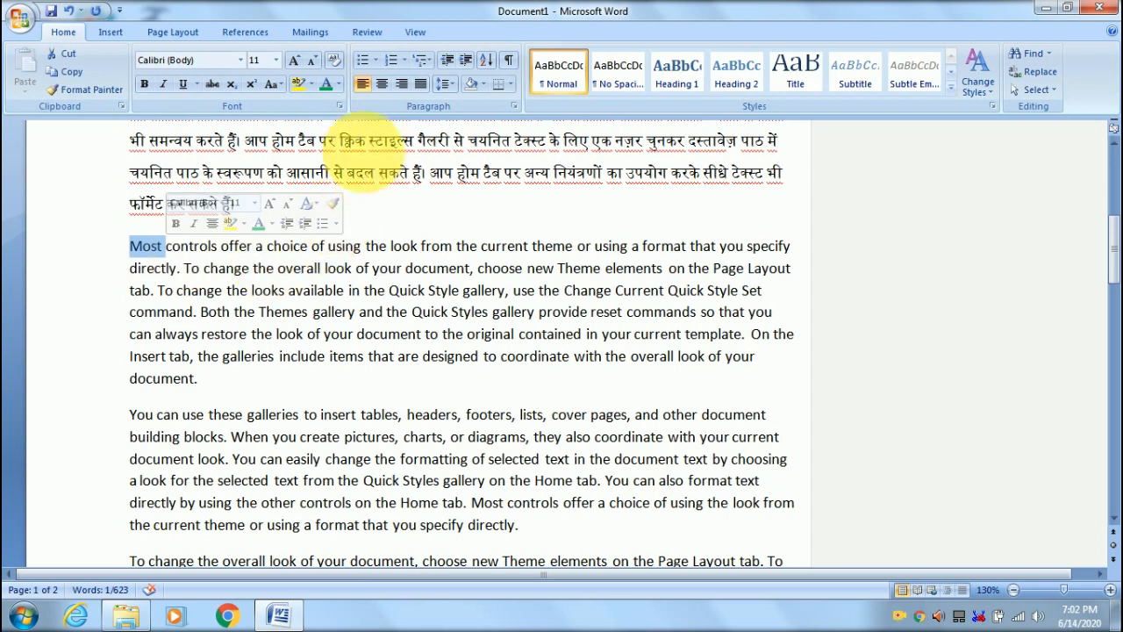
click(325, 87)
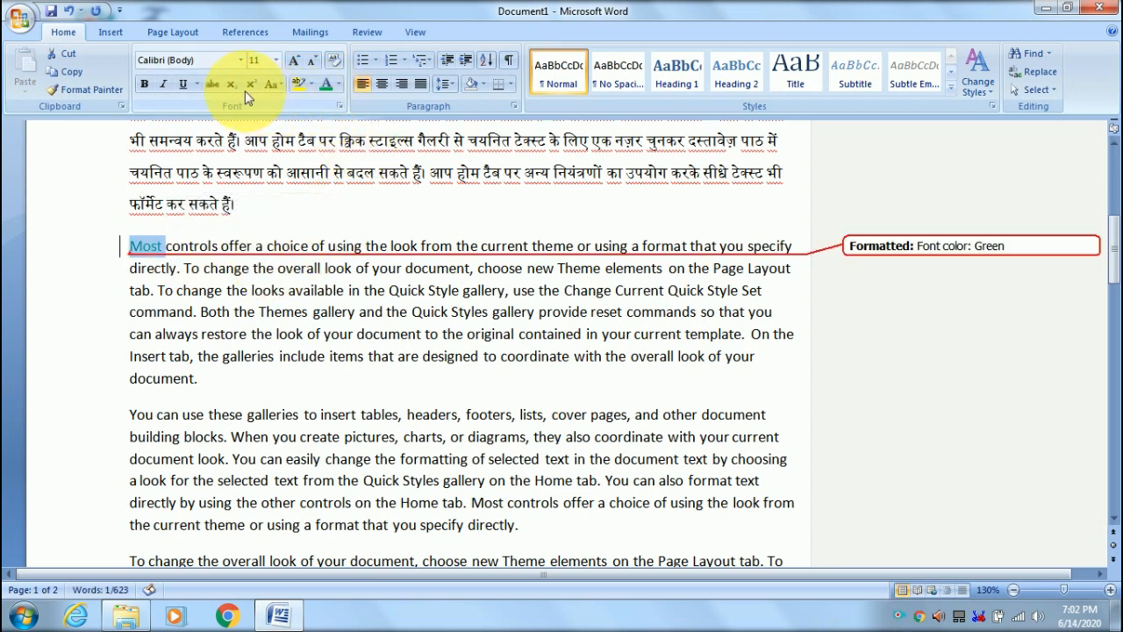
click(142, 85)
click(586, 356)
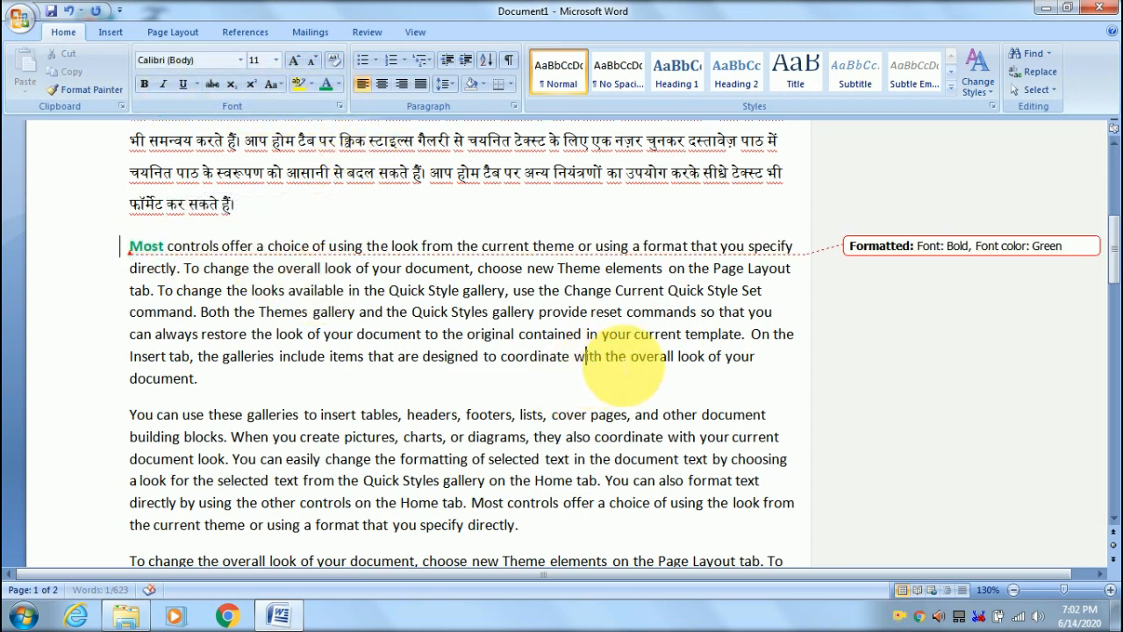
scroll(596, 320, up, 1)
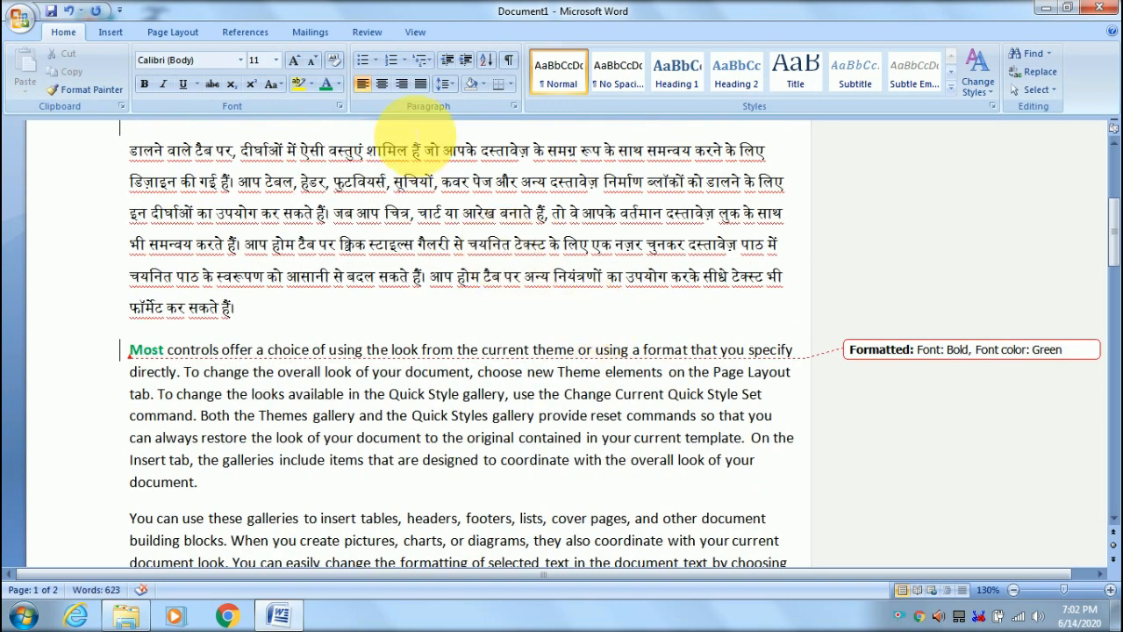
- Toggle Track Changes off and back on so tracking stays active
click(387, 35)
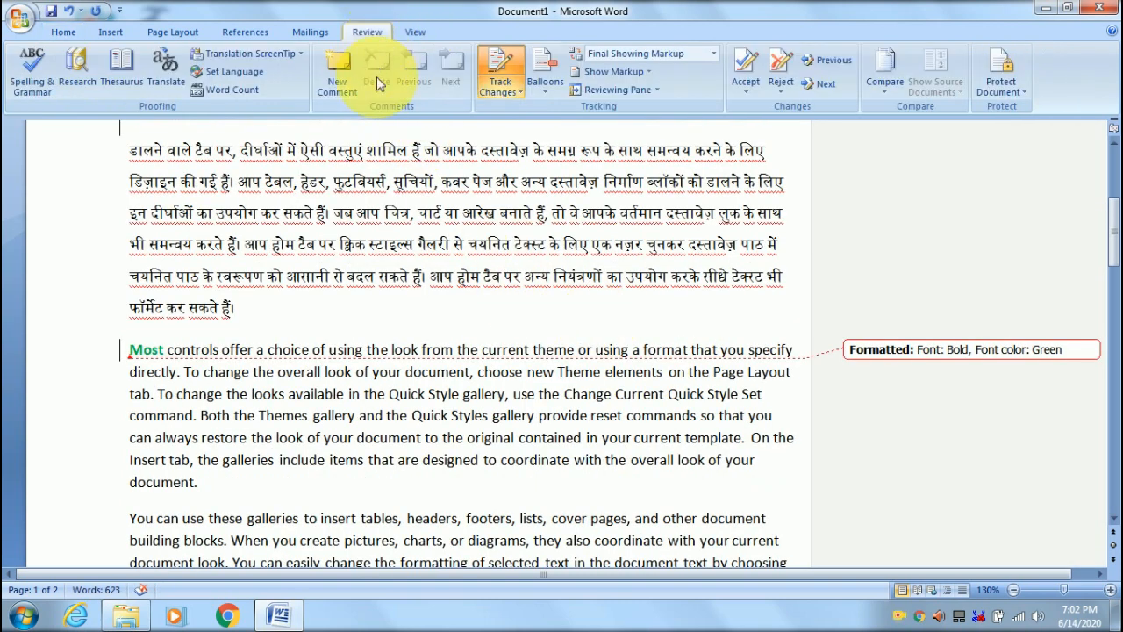
click(494, 83)
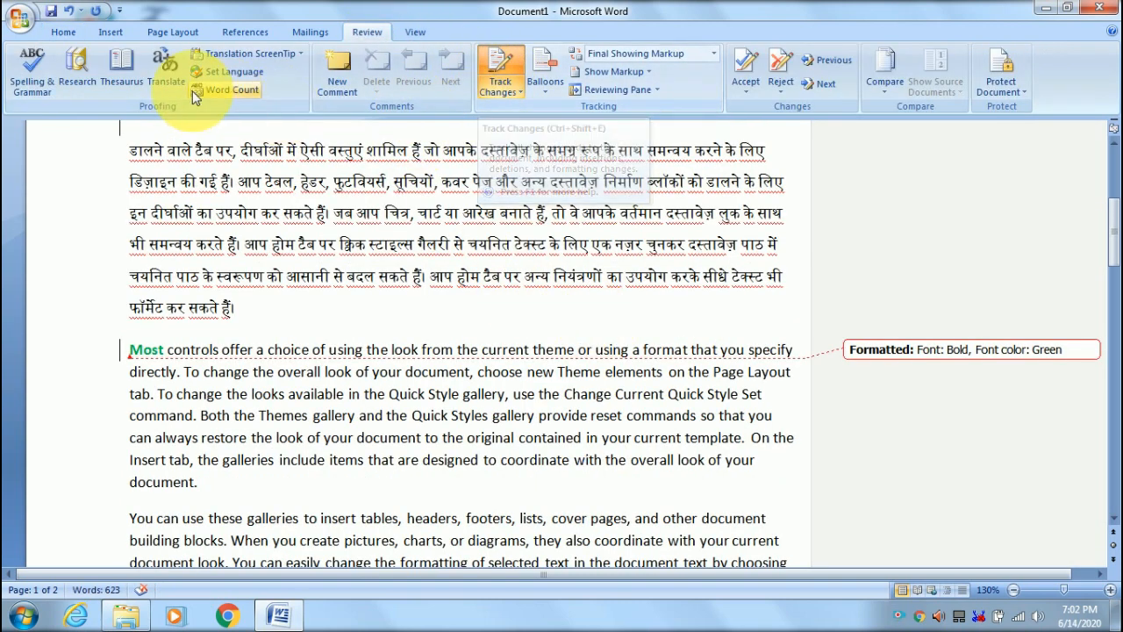
click(504, 78)
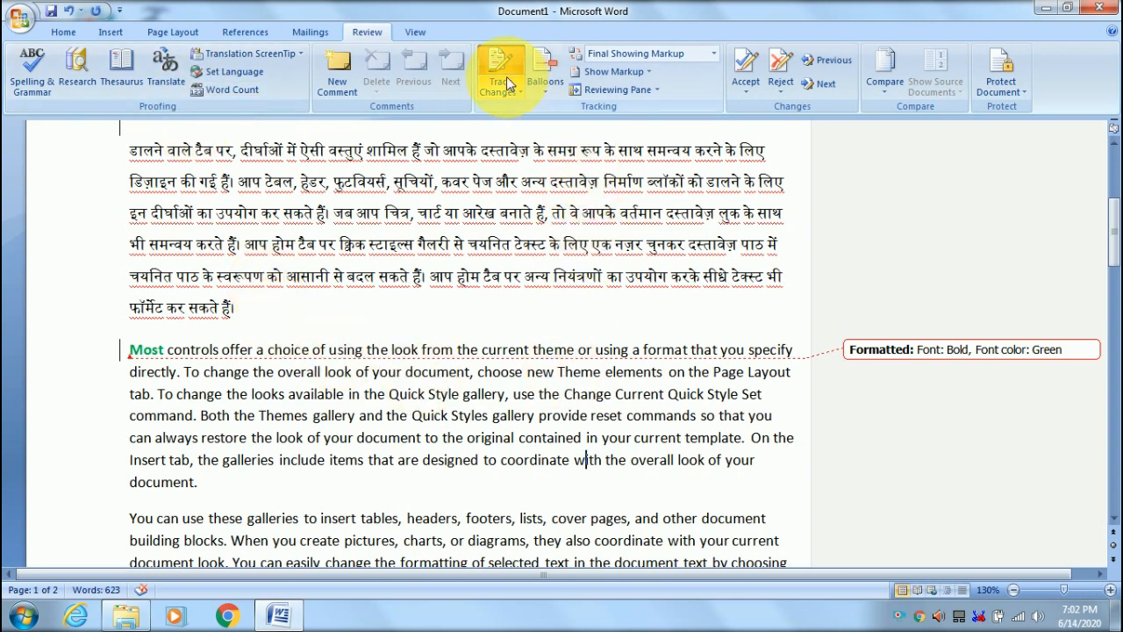
click(505, 79)
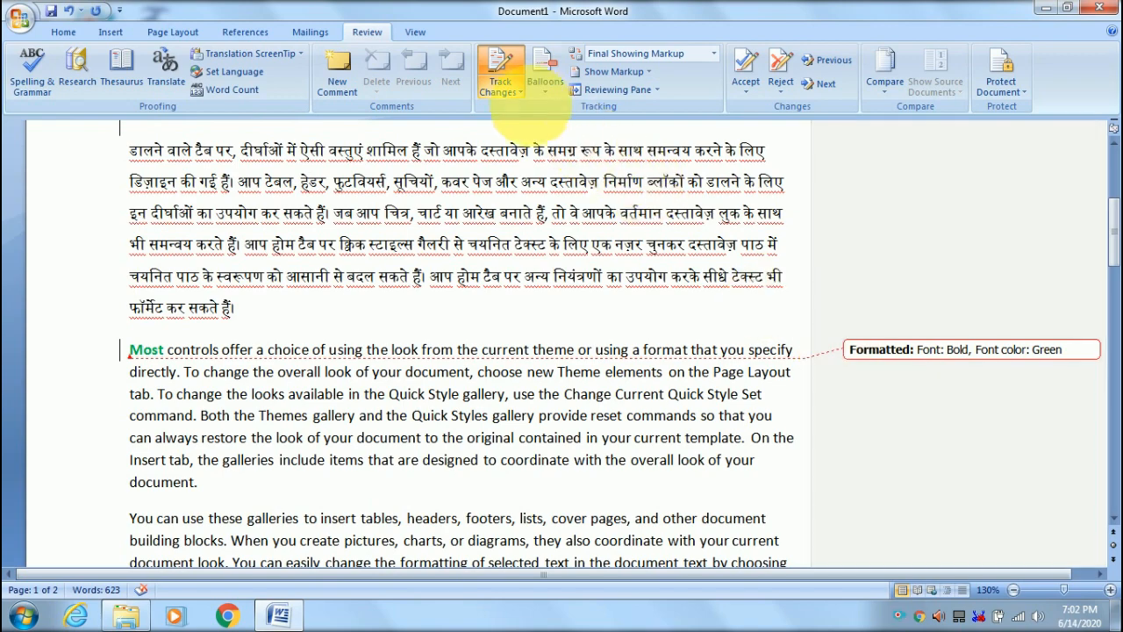
- Set Balloons to Show Revisions in Balloons and check the margin balloons
click(548, 87)
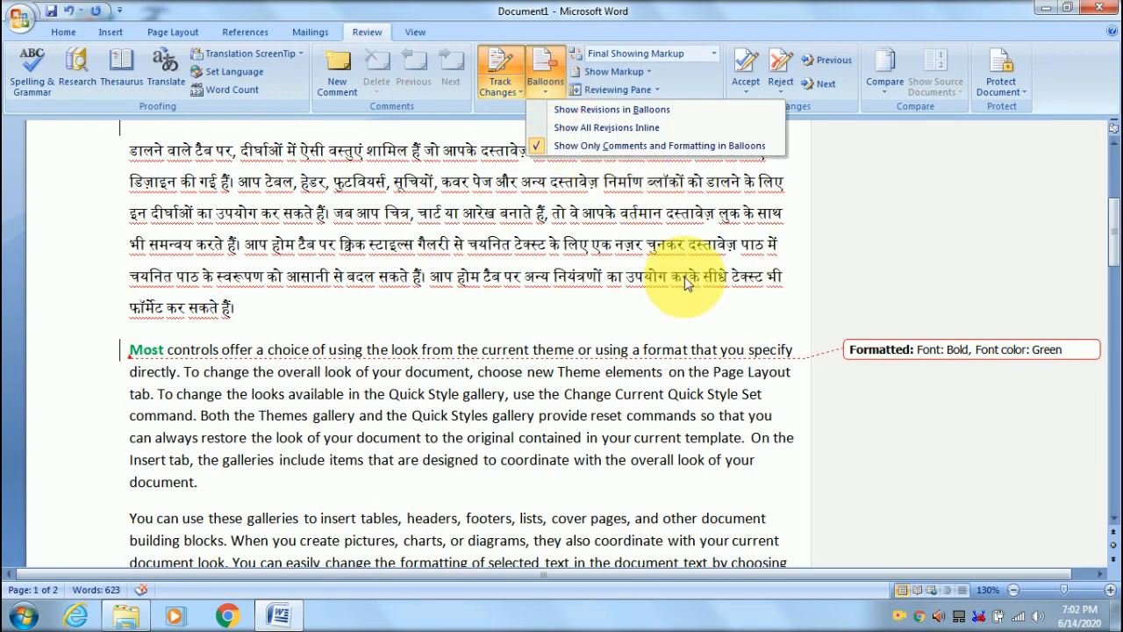
click(518, 263)
scroll(539, 254, up, 4)
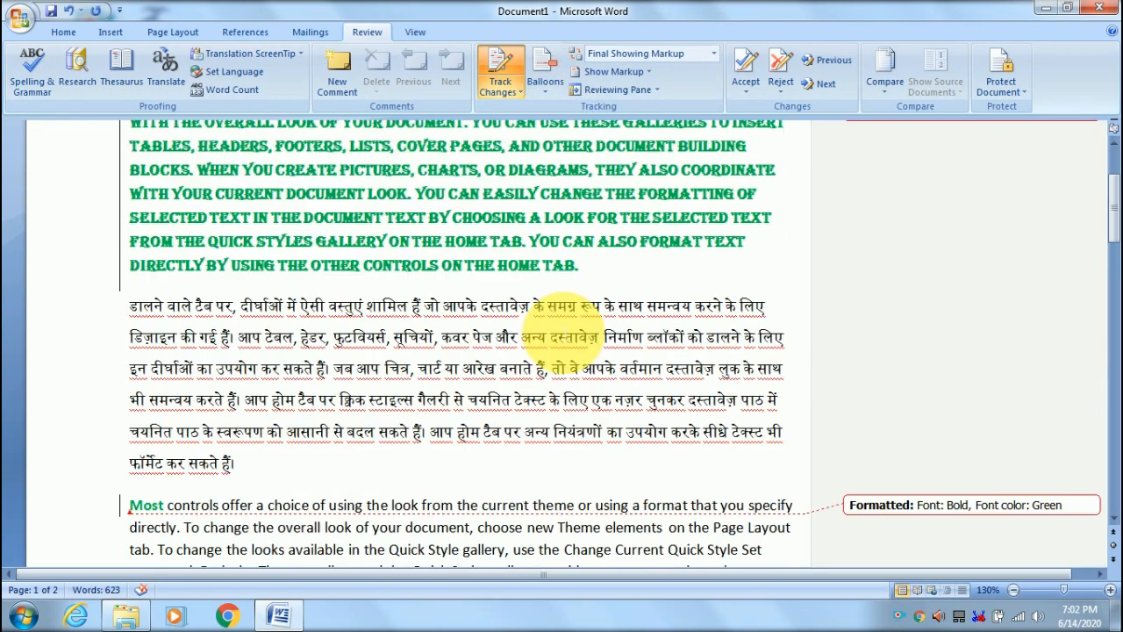
scroll(254, 294, up, 1)
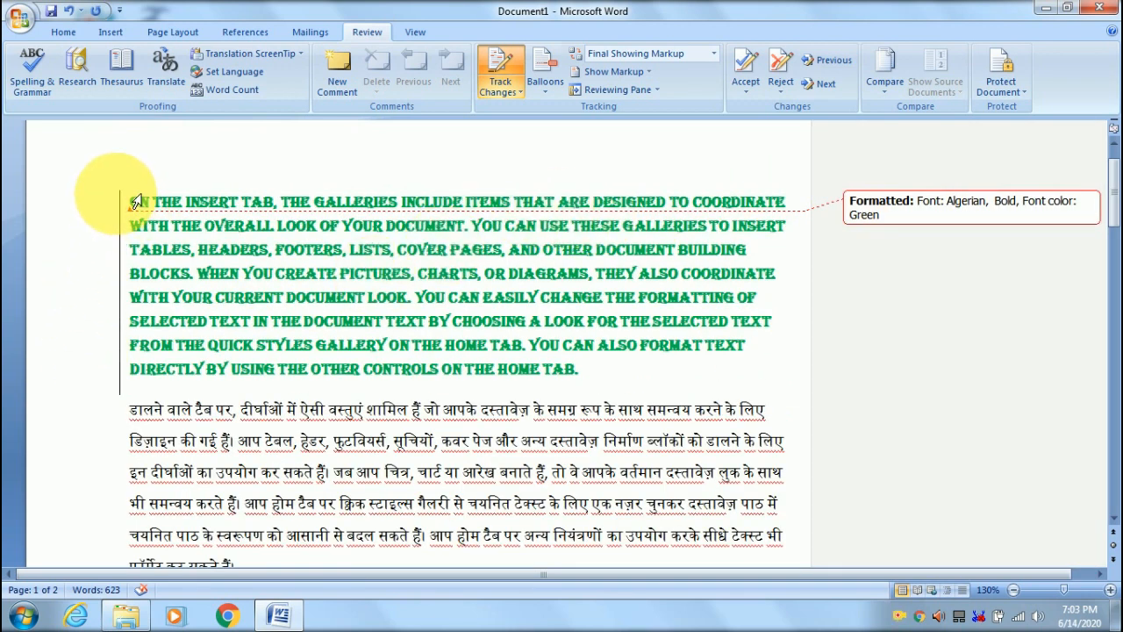
scroll(123, 412, down, 3)
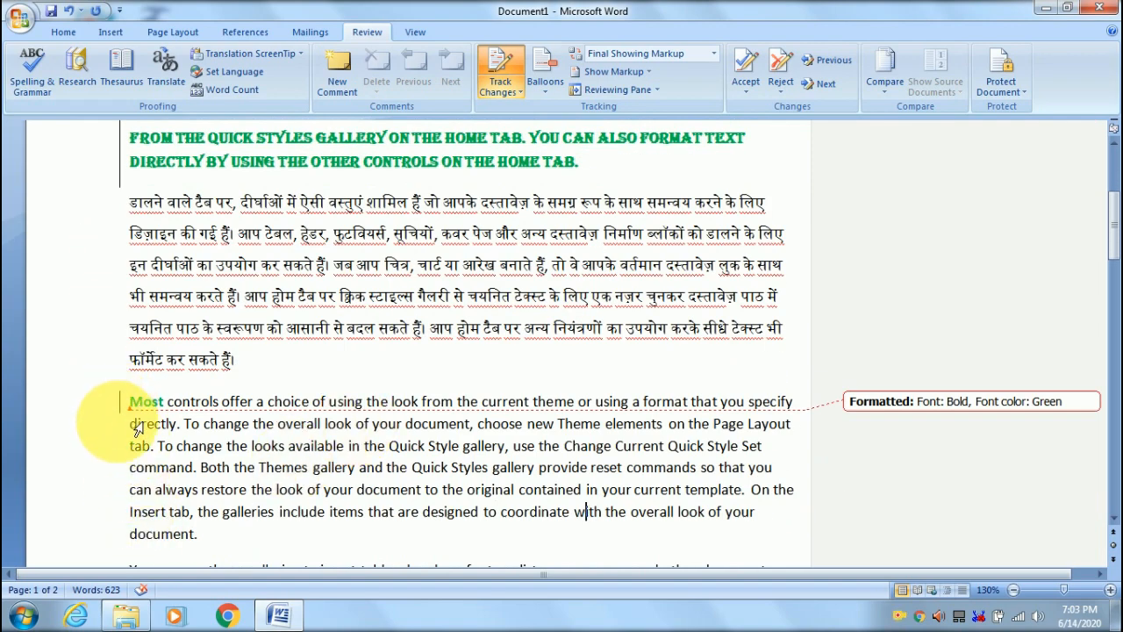
click(552, 92)
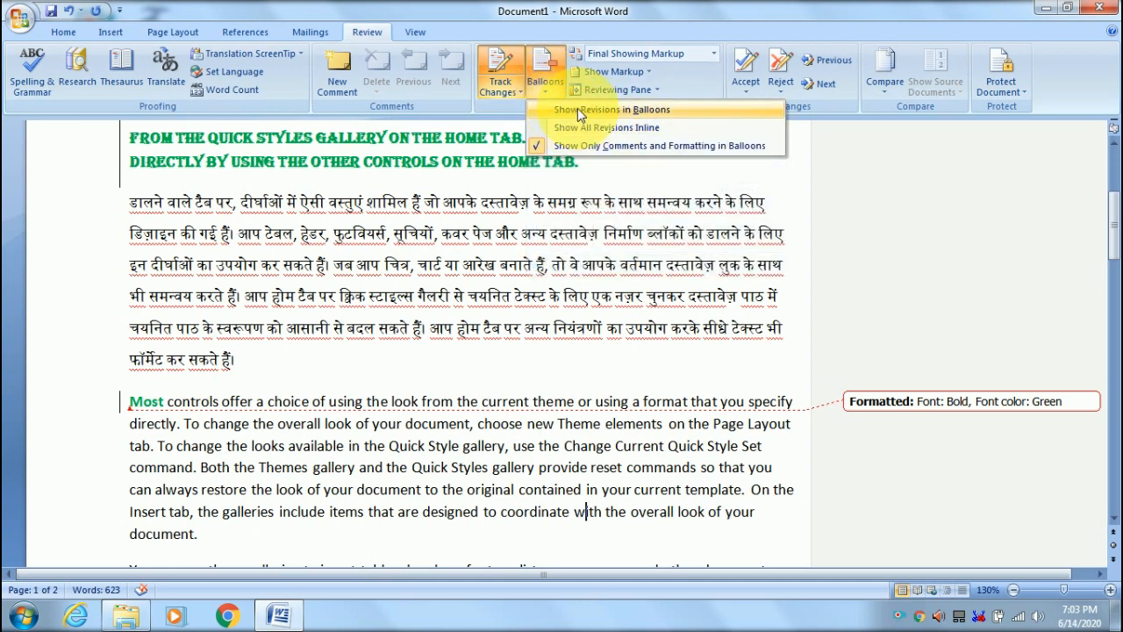
click(602, 107)
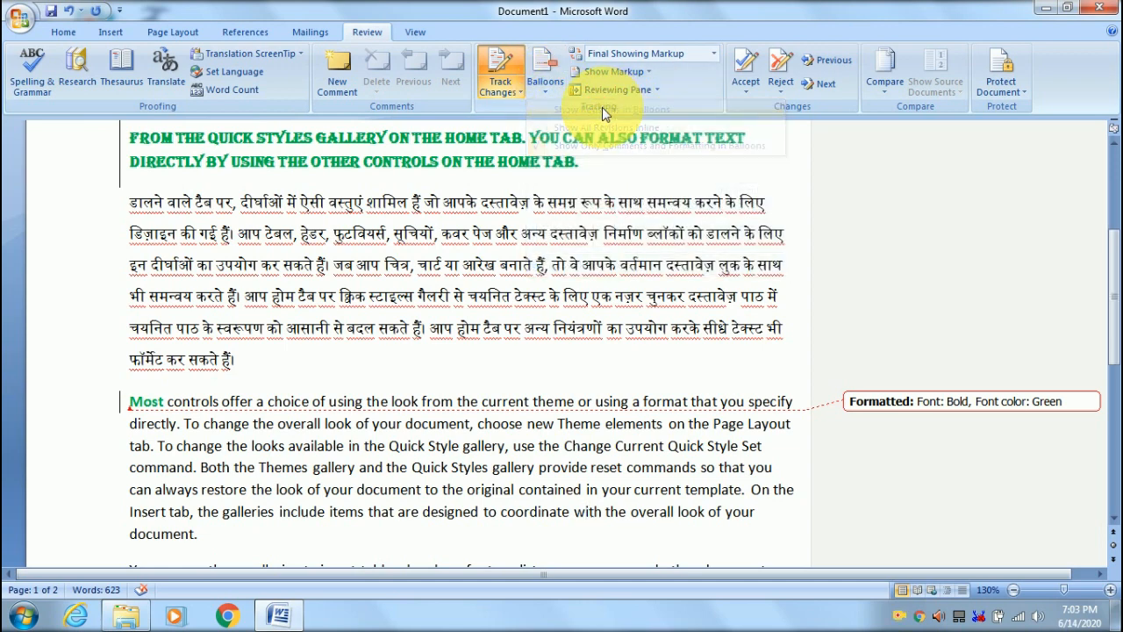
scroll(844, 340, up, 2)
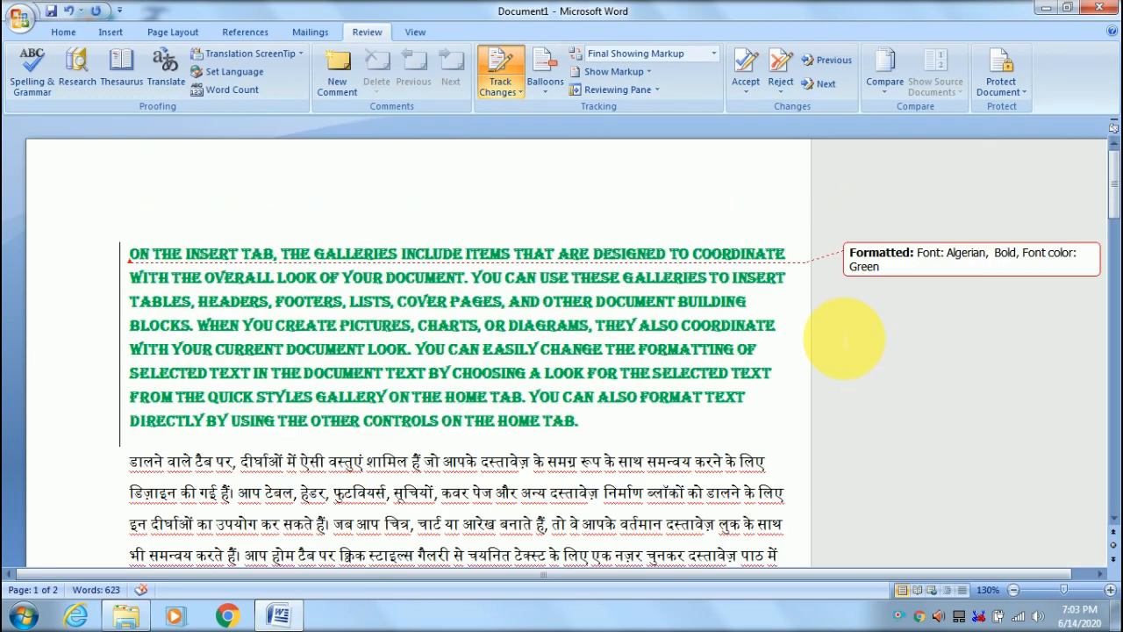
scroll(844, 340, down, 5)
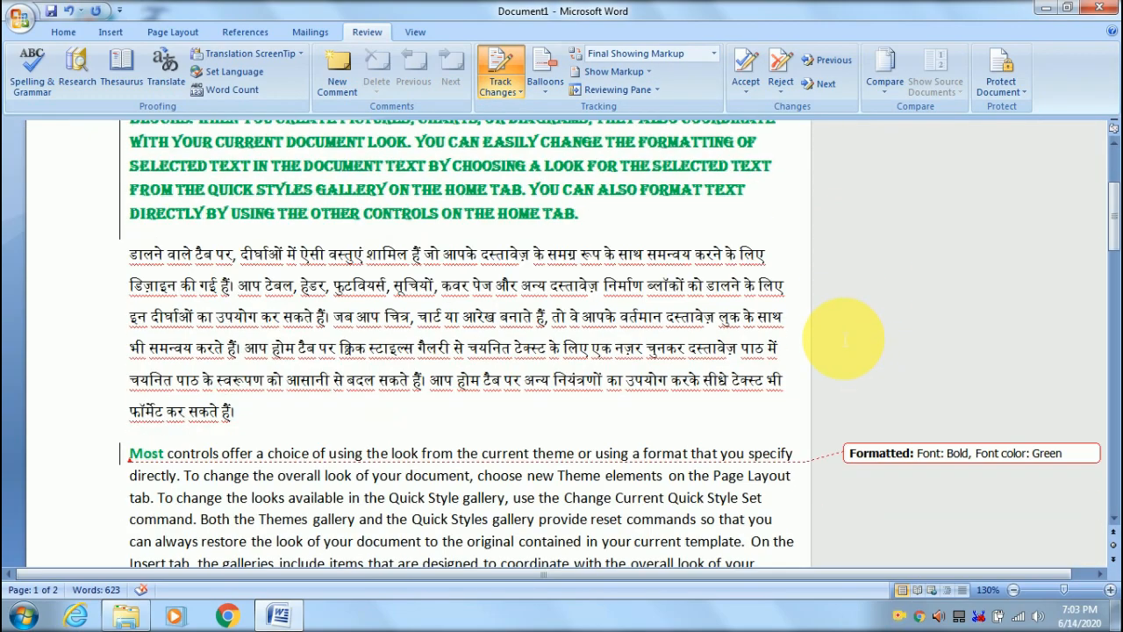
scroll(844, 341, up, 4)
scroll(844, 341, up, 1)
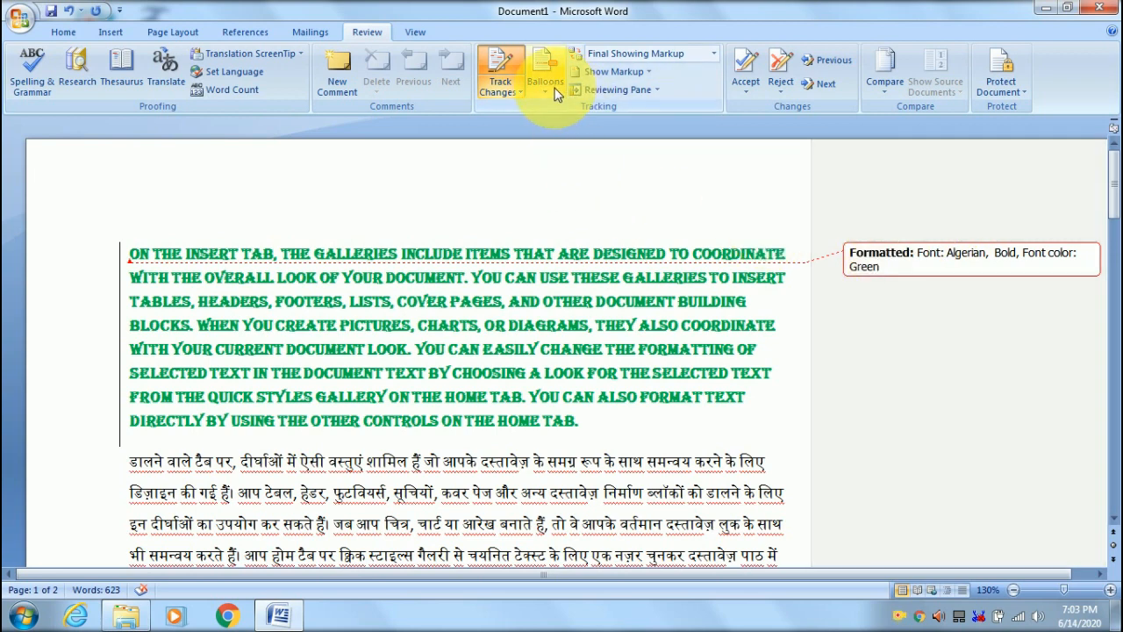
click(546, 79)
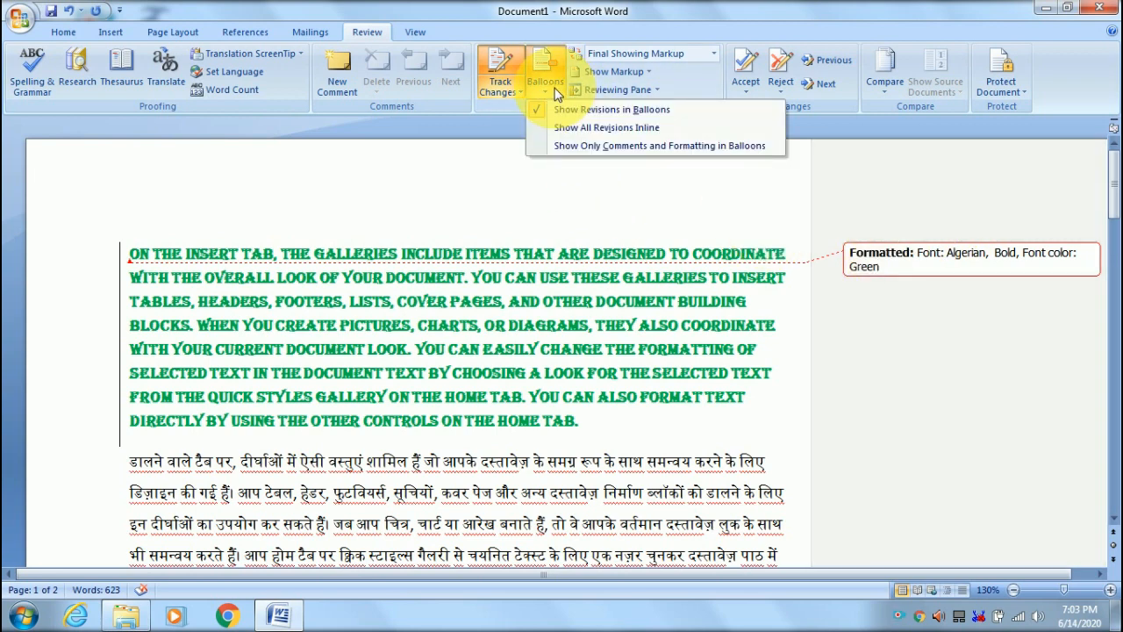
- Switch revisions to inline, try margin balloons, then settle on Show All Revisions Inline
click(612, 130)
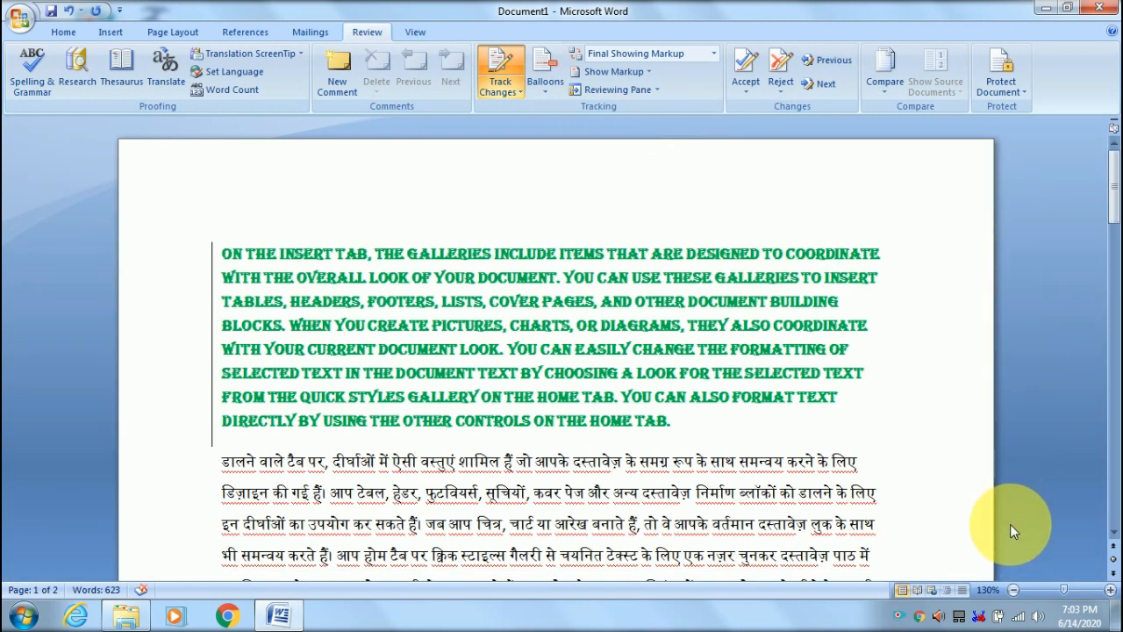
scroll(1009, 524, down, 1)
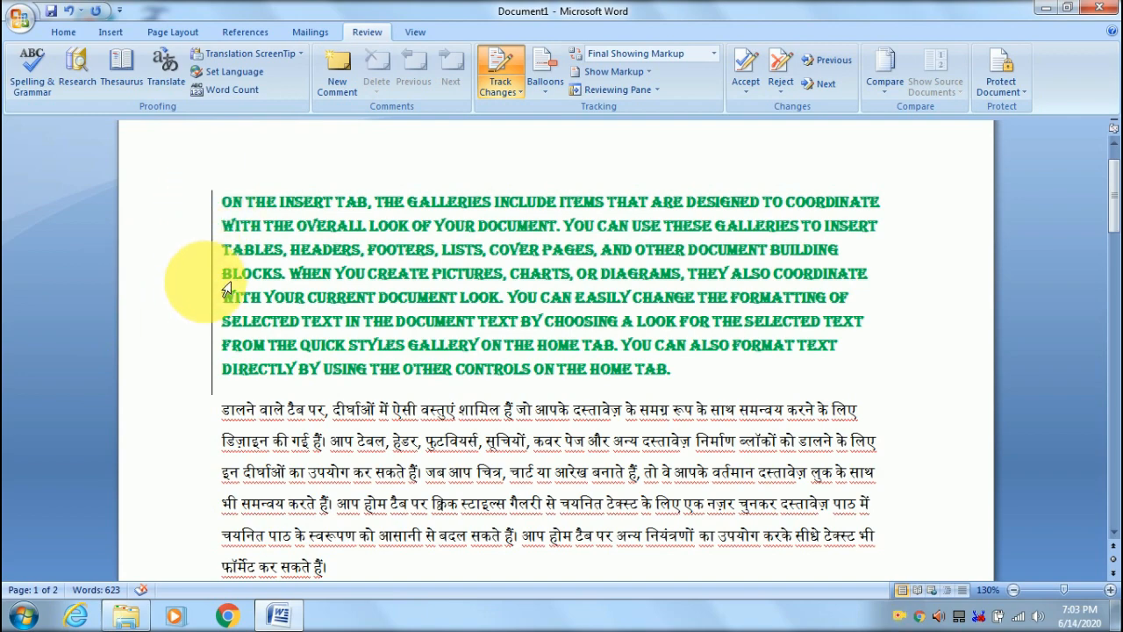
scroll(221, 334, down, 1)
scroll(221, 270, down, 4)
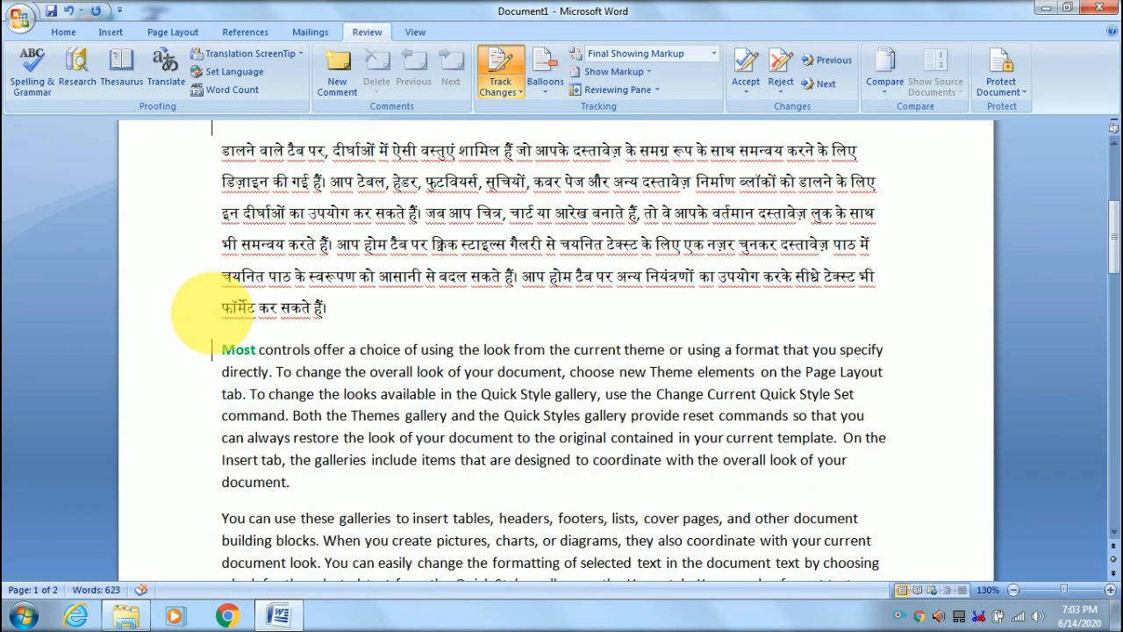
click(543, 86)
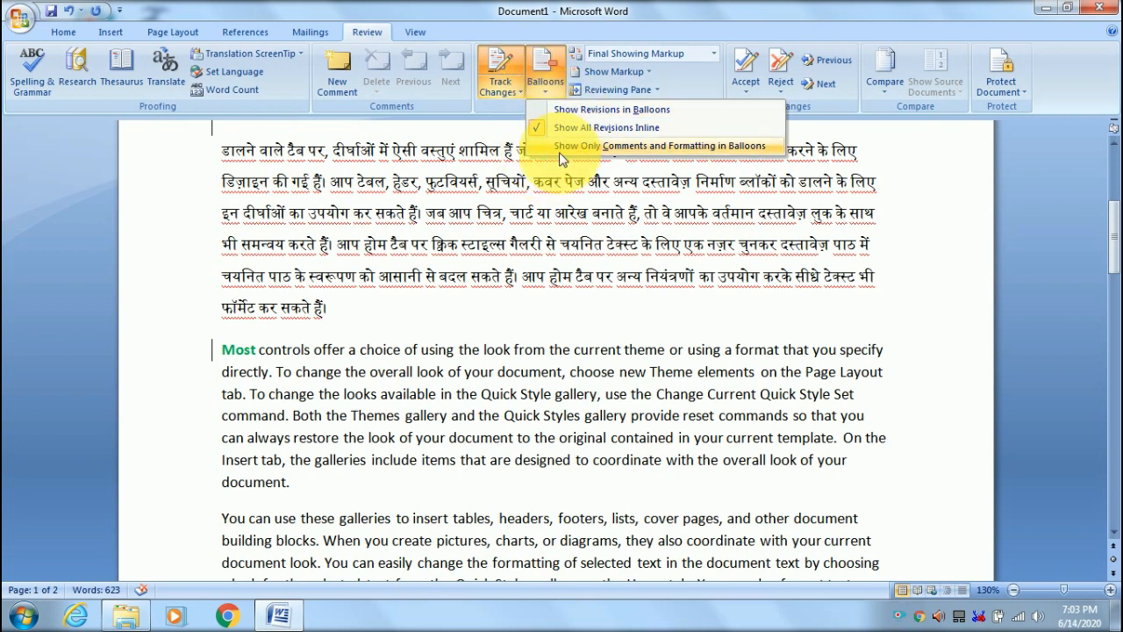
click(579, 110)
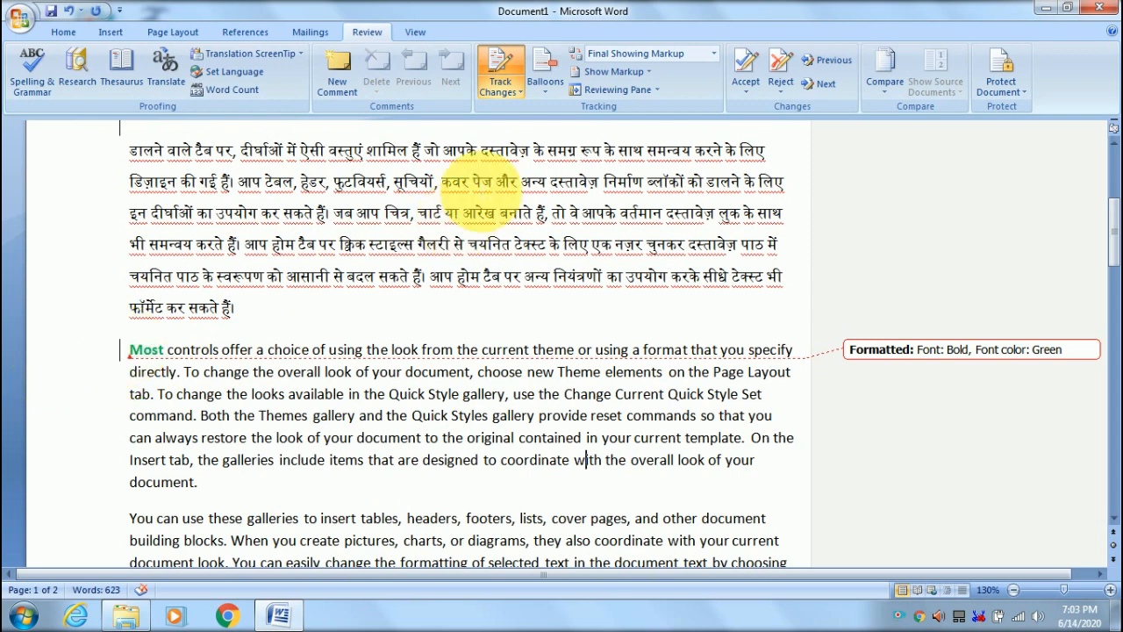
click(547, 73)
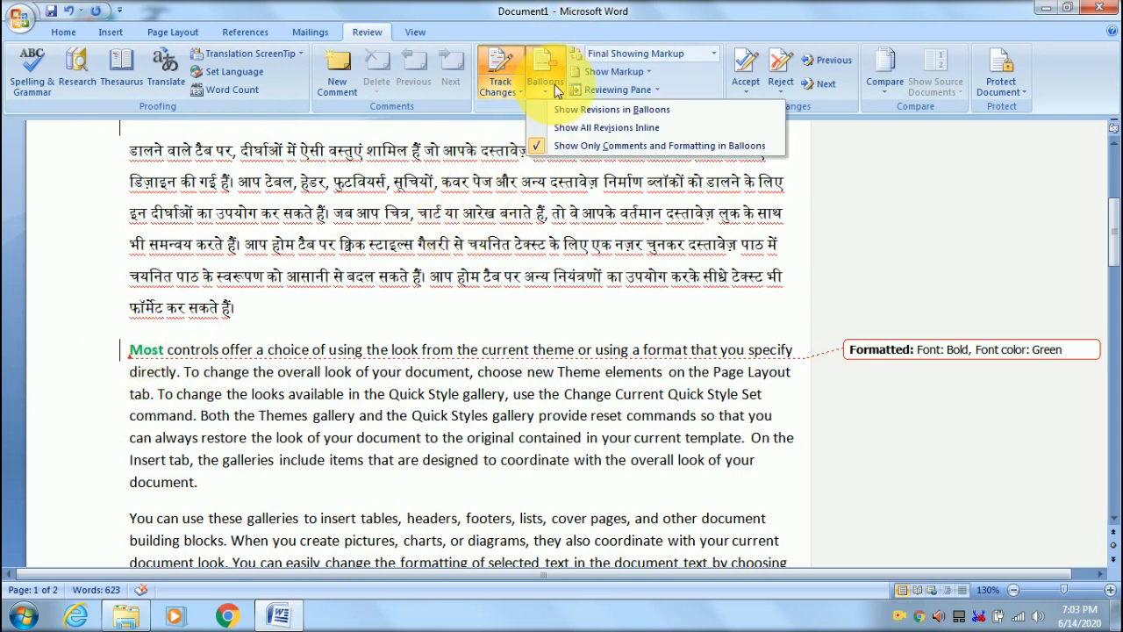
click(567, 127)
scroll(219, 176, up, 3)
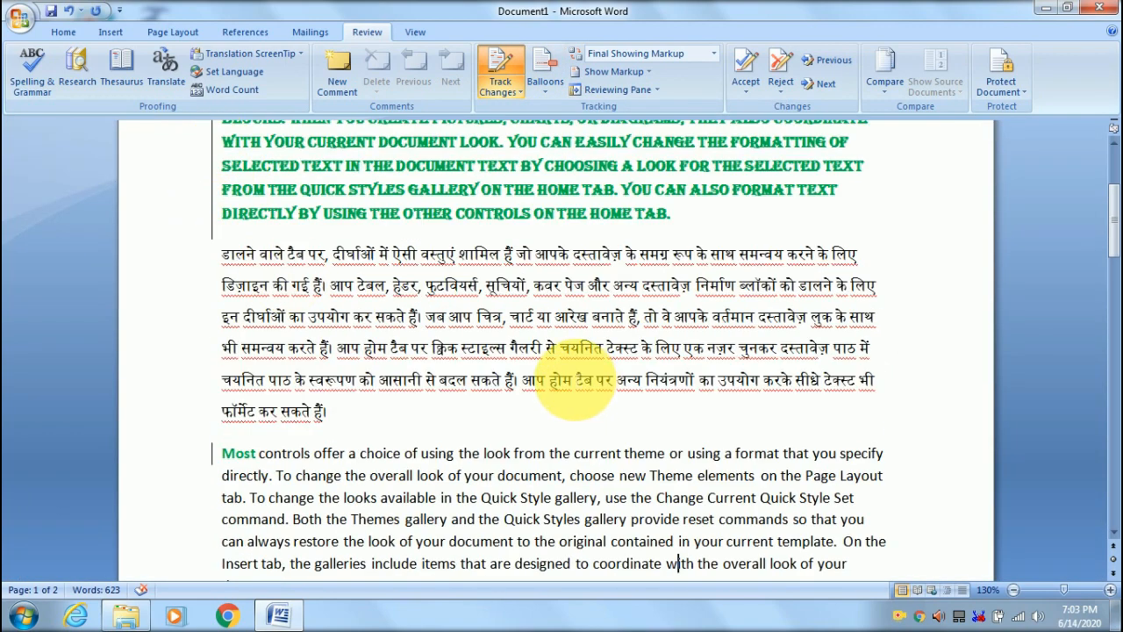
scroll(572, 373, up, 2)
scroll(572, 373, up, 1)
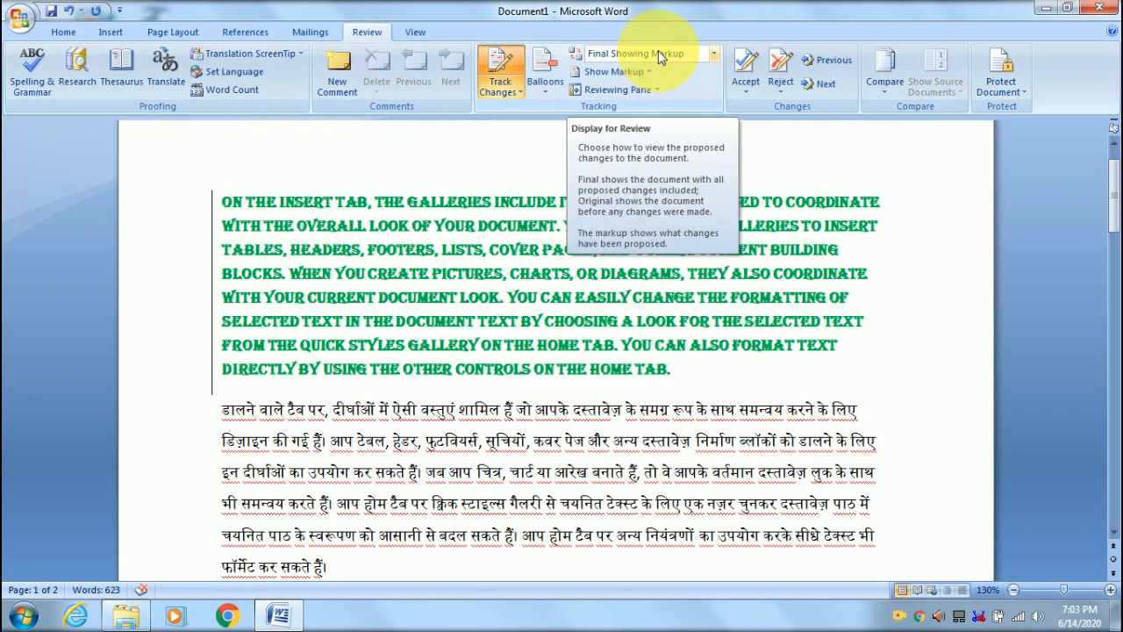
- Set Balloons back to Show Revisions in Balloons
click(614, 53)
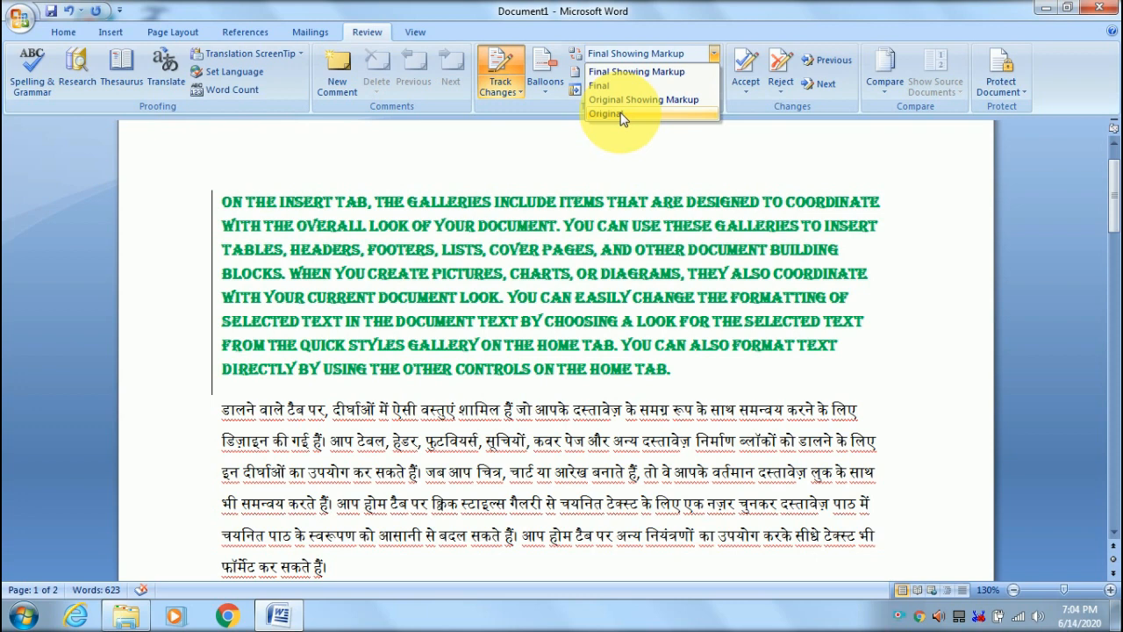
click(626, 53)
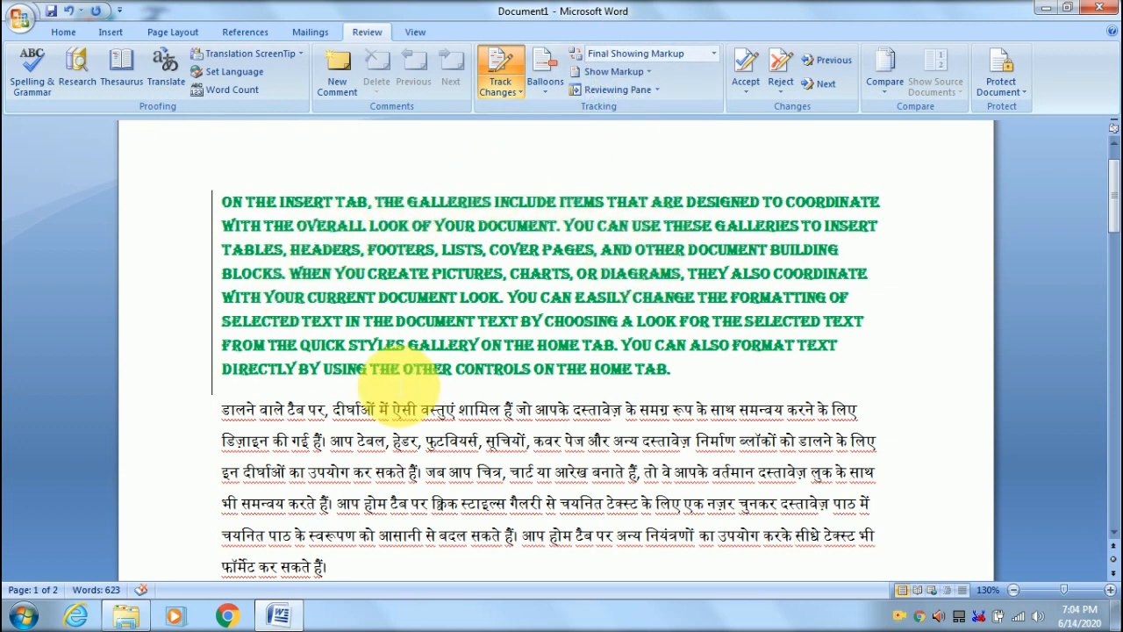
mouse_move(566, 379)
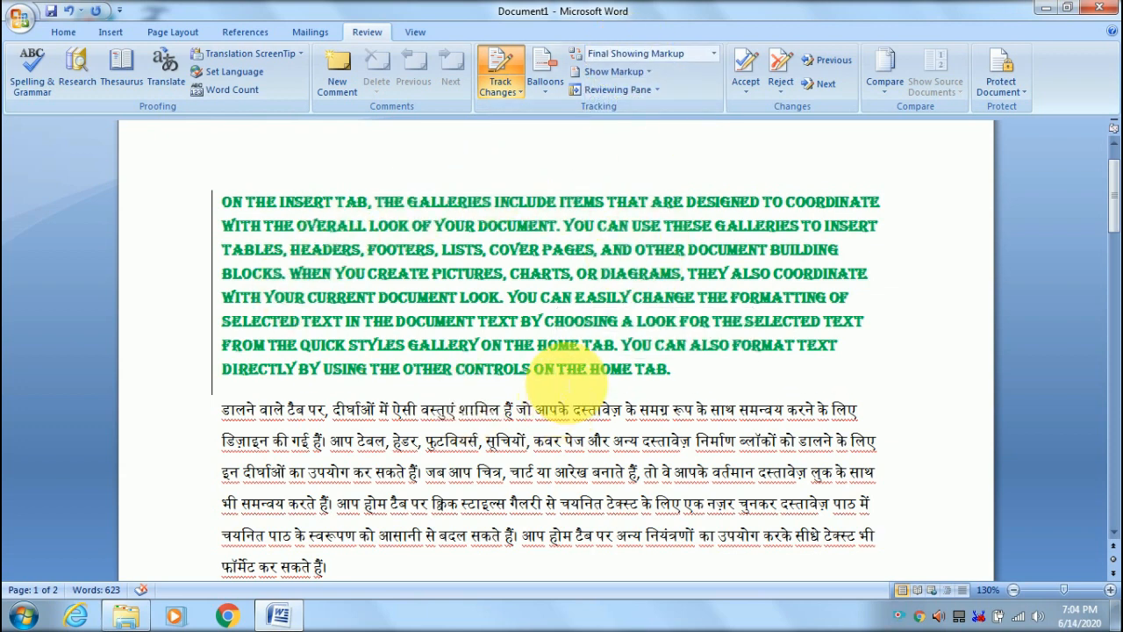
click(633, 53)
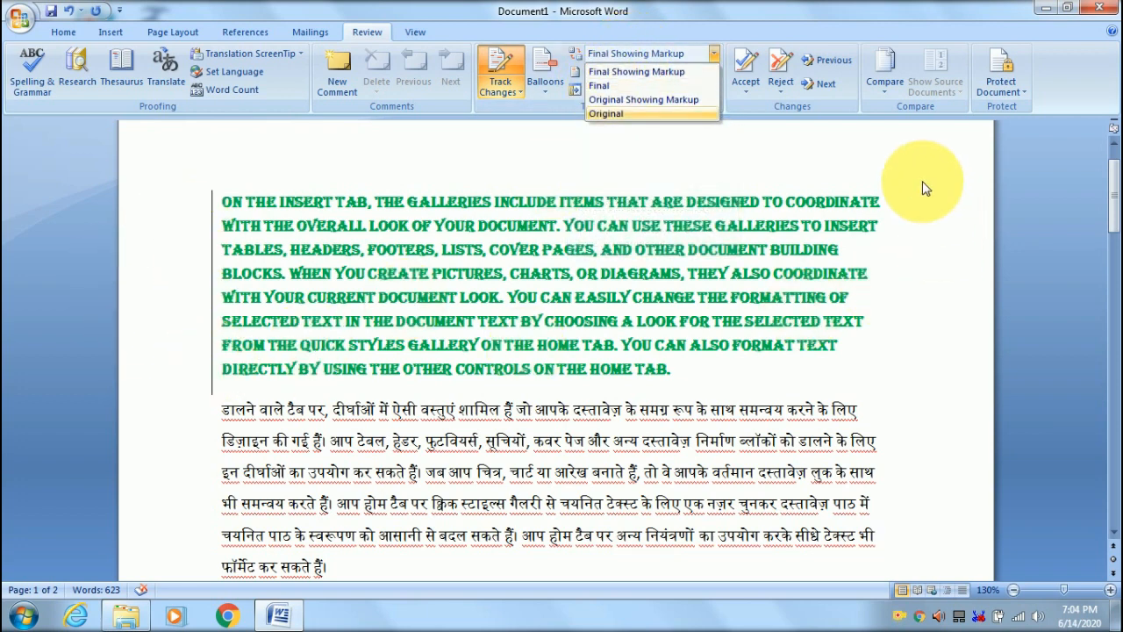
click(545, 77)
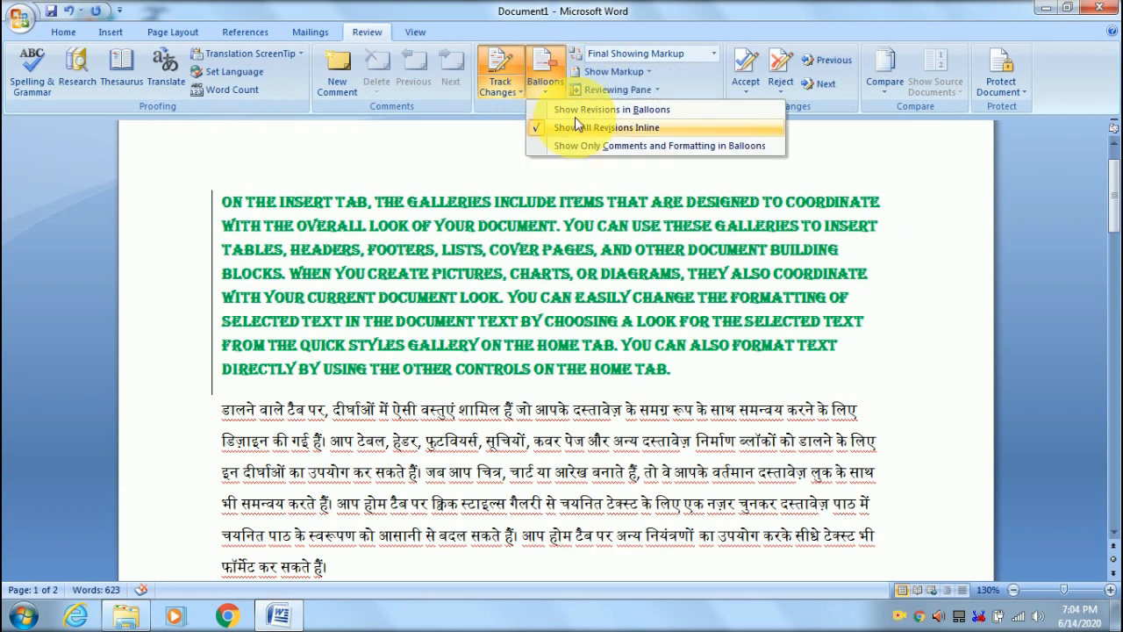
click(563, 143)
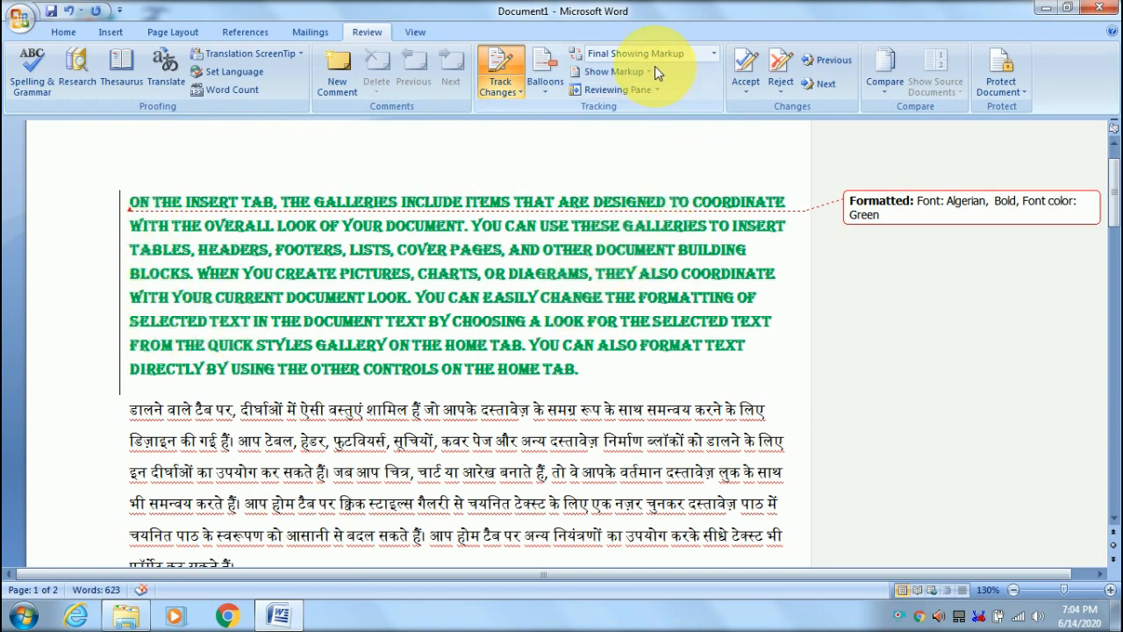
- Choose Final in Display for Review to hide the tracked markup
click(642, 50)
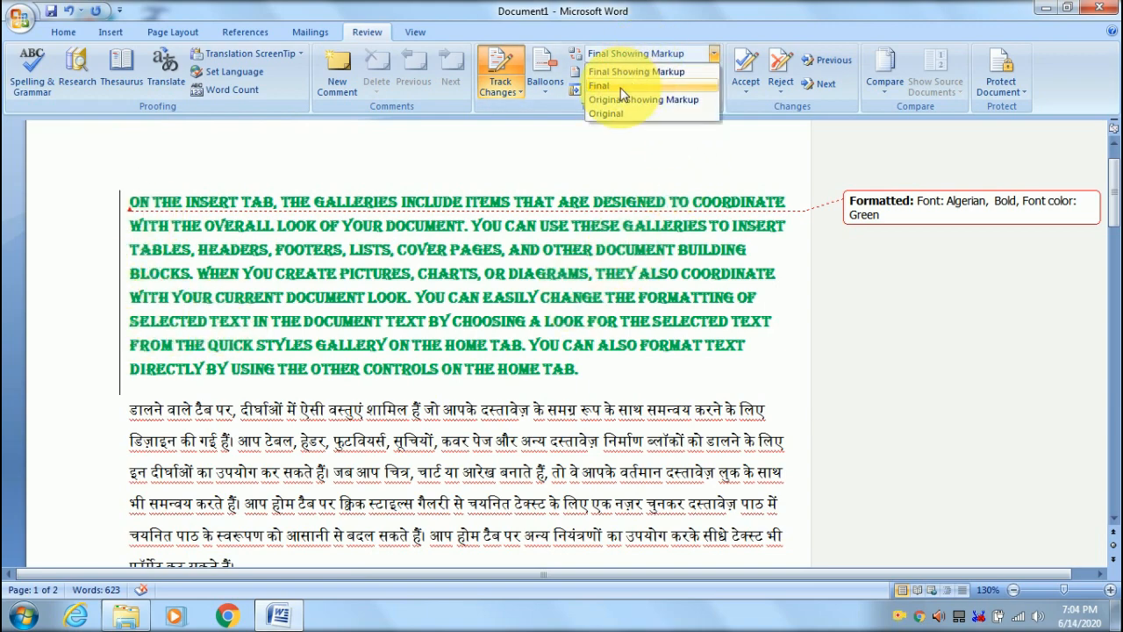
click(620, 90)
scroll(311, 342, up, 2)
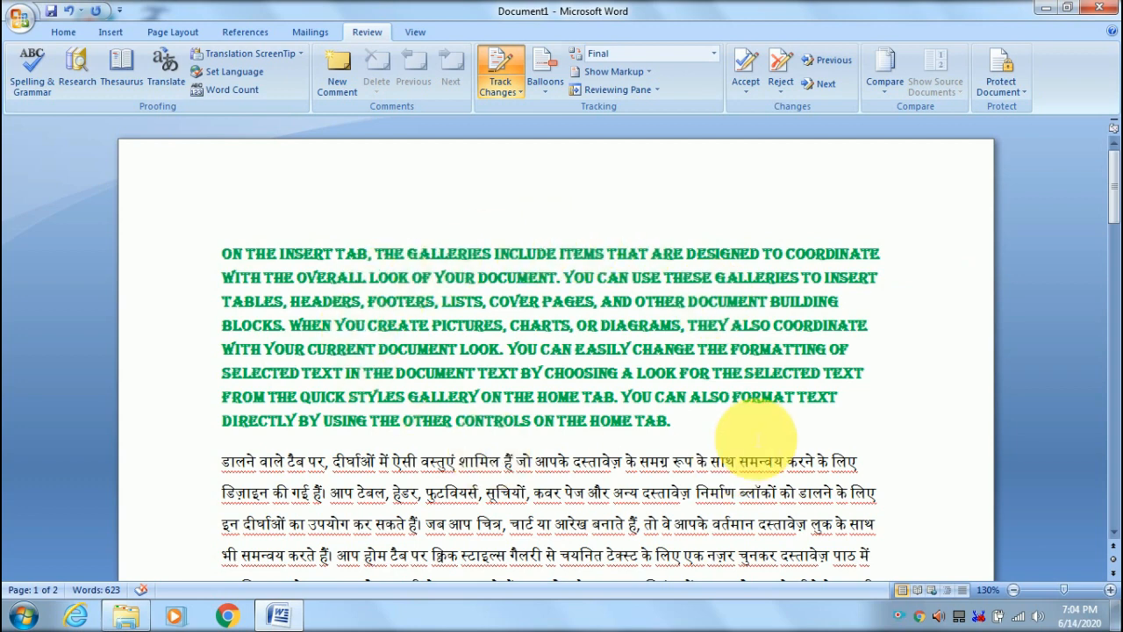
scroll(750, 428, down, 1)
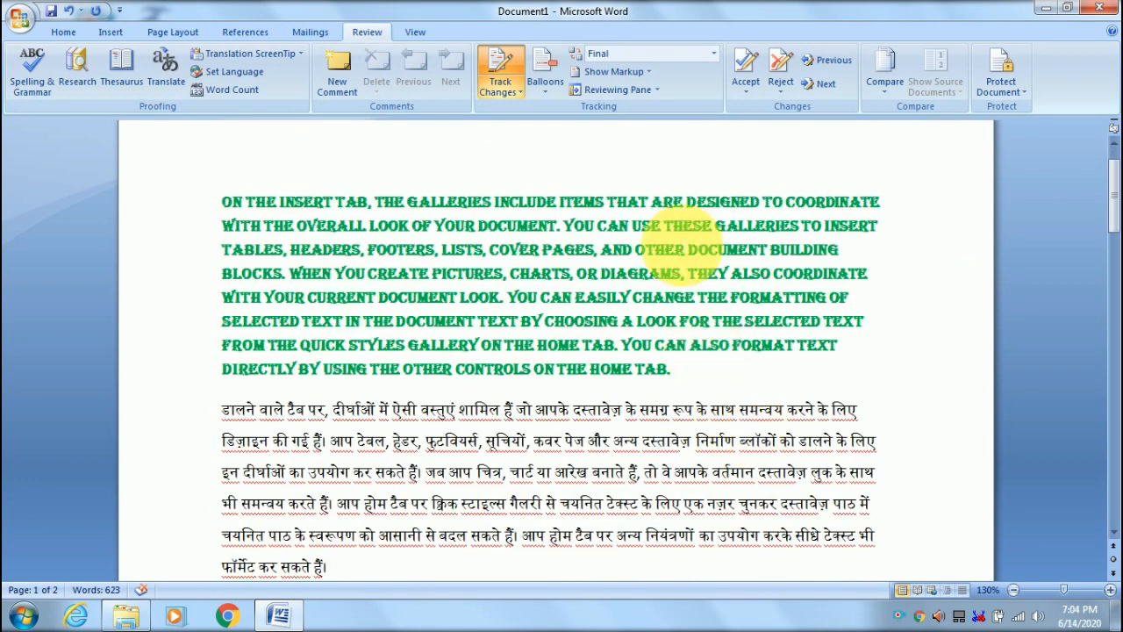
click(607, 55)
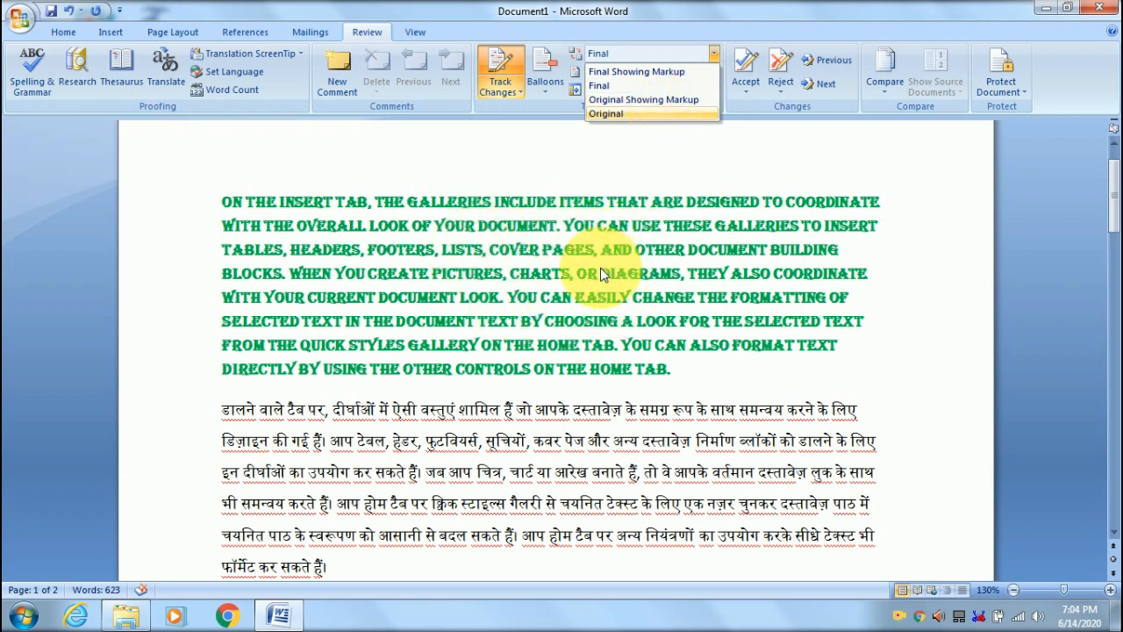
- Cycle Display for Review through Original Showing Markup, Original and Final Showing Markup, ending on Original
click(627, 100)
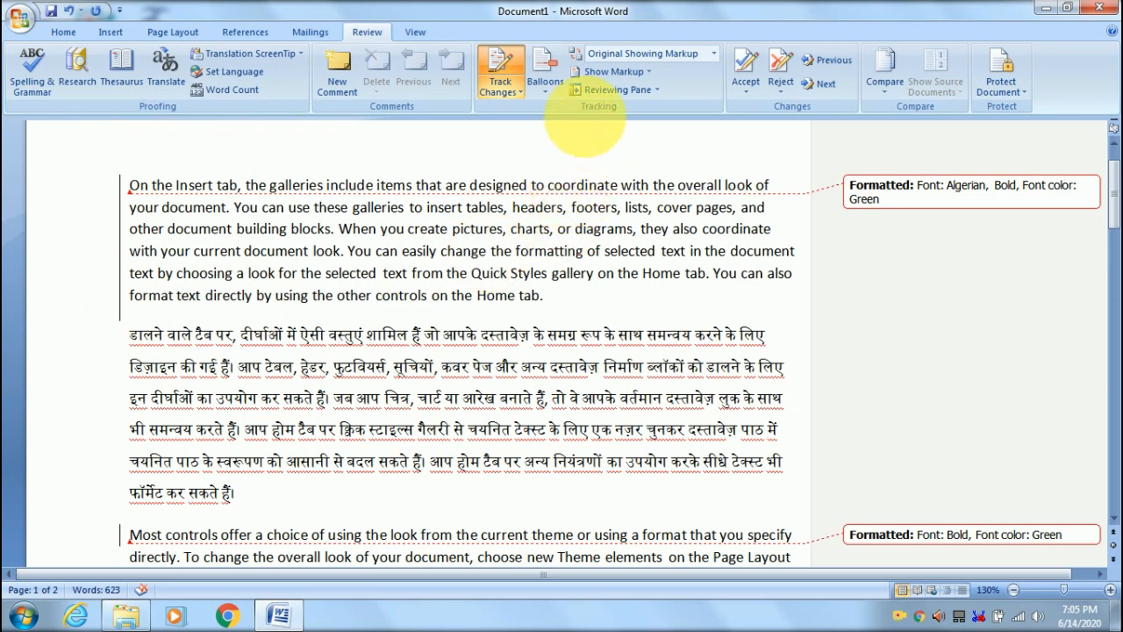
click(600, 55)
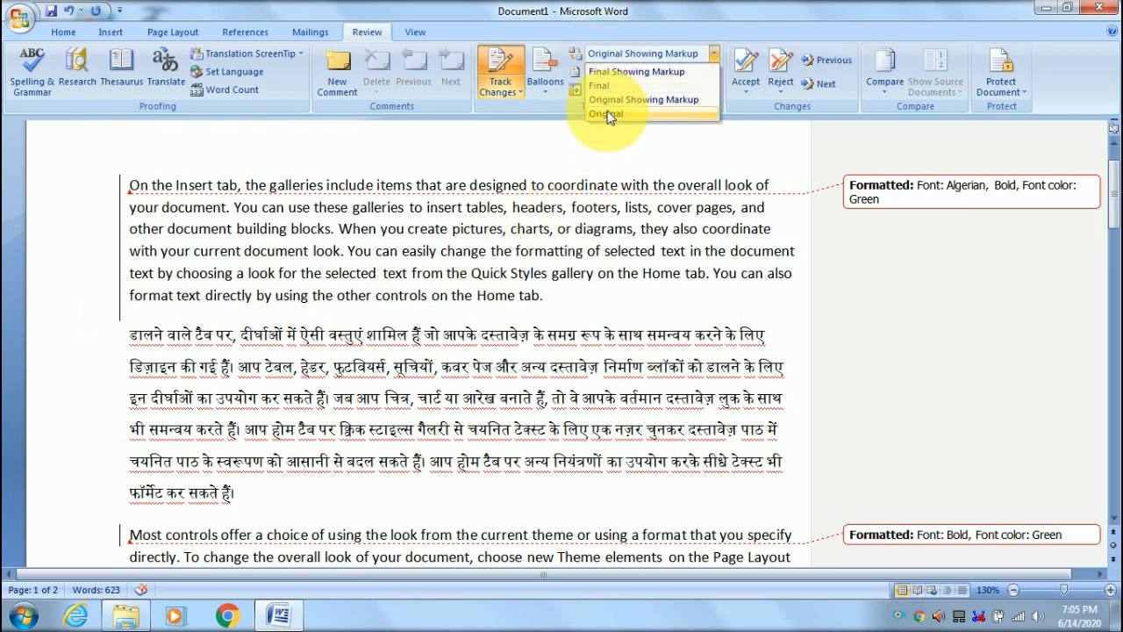
click(605, 114)
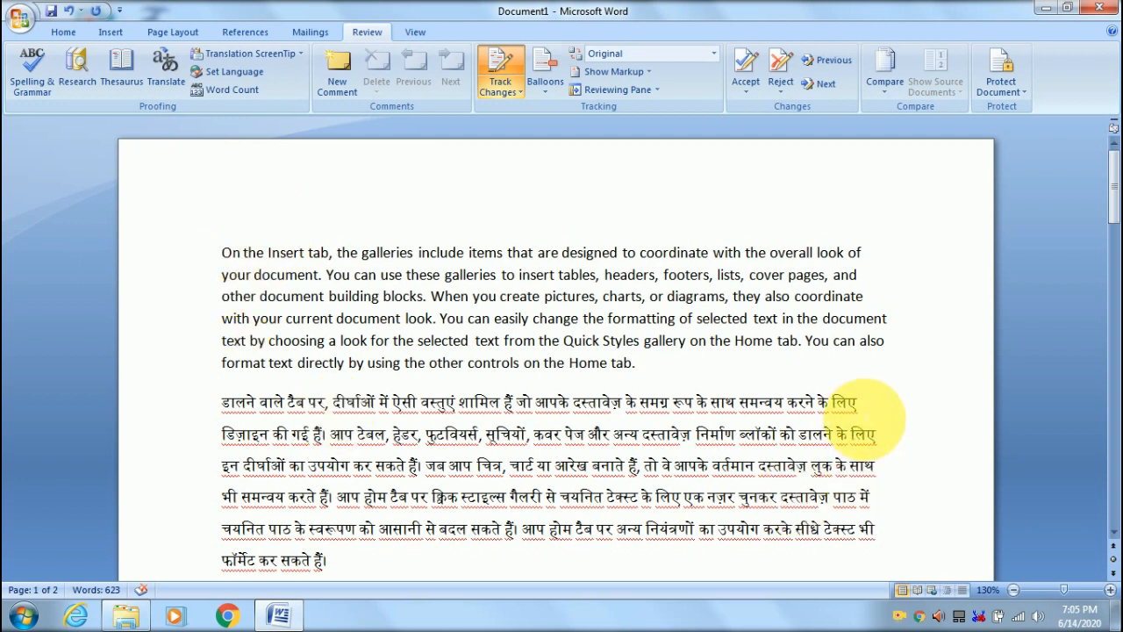
click(612, 56)
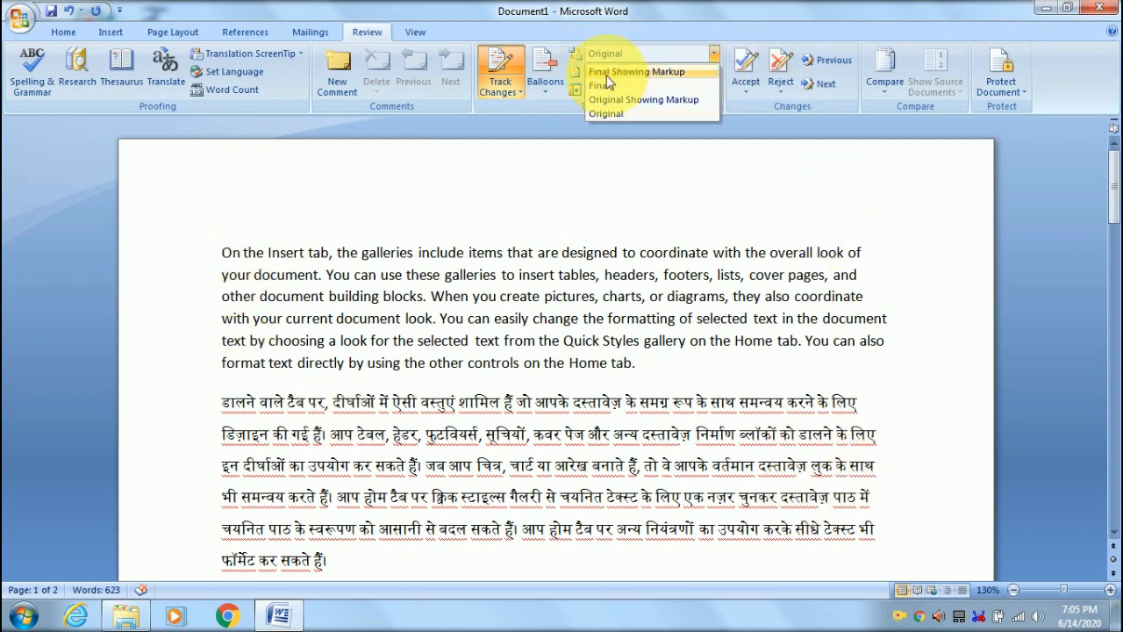
click(608, 74)
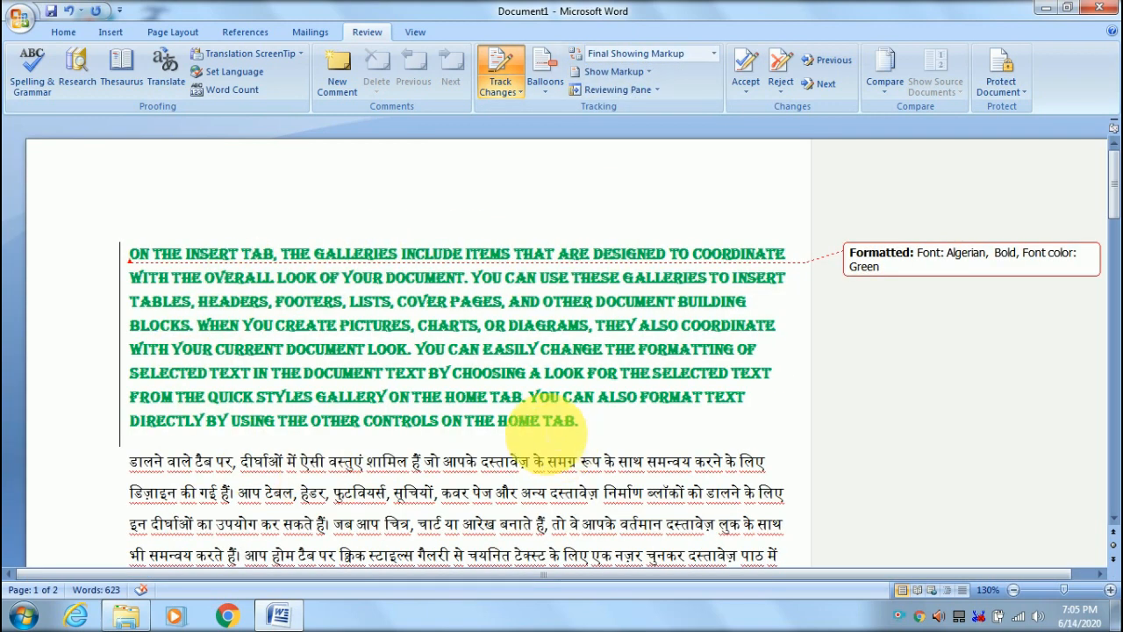
click(657, 55)
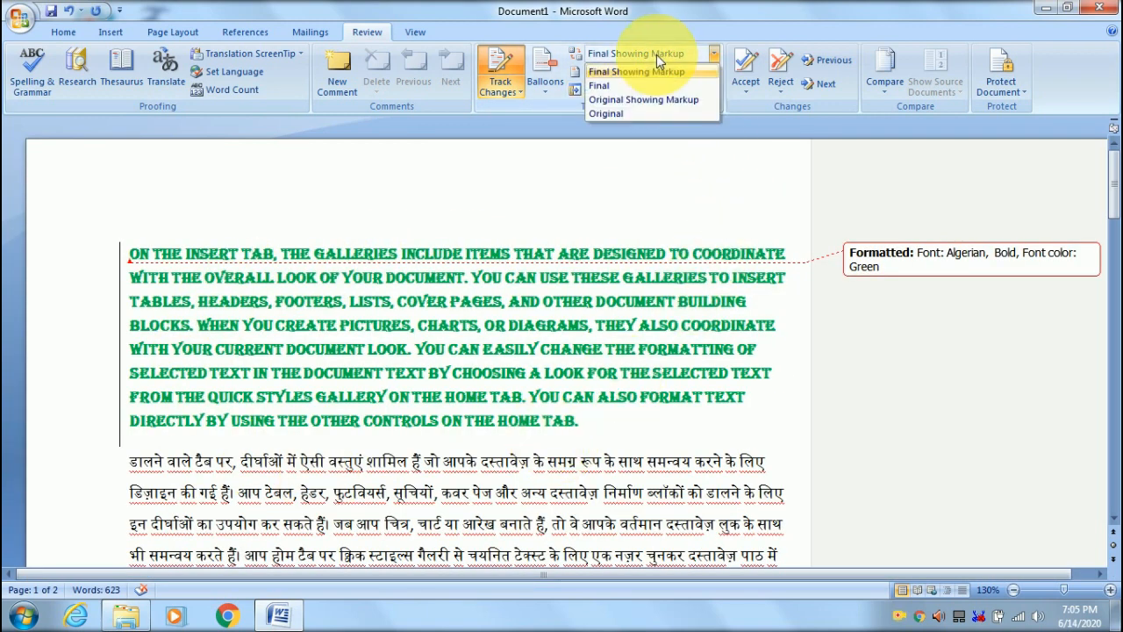
click(614, 114)
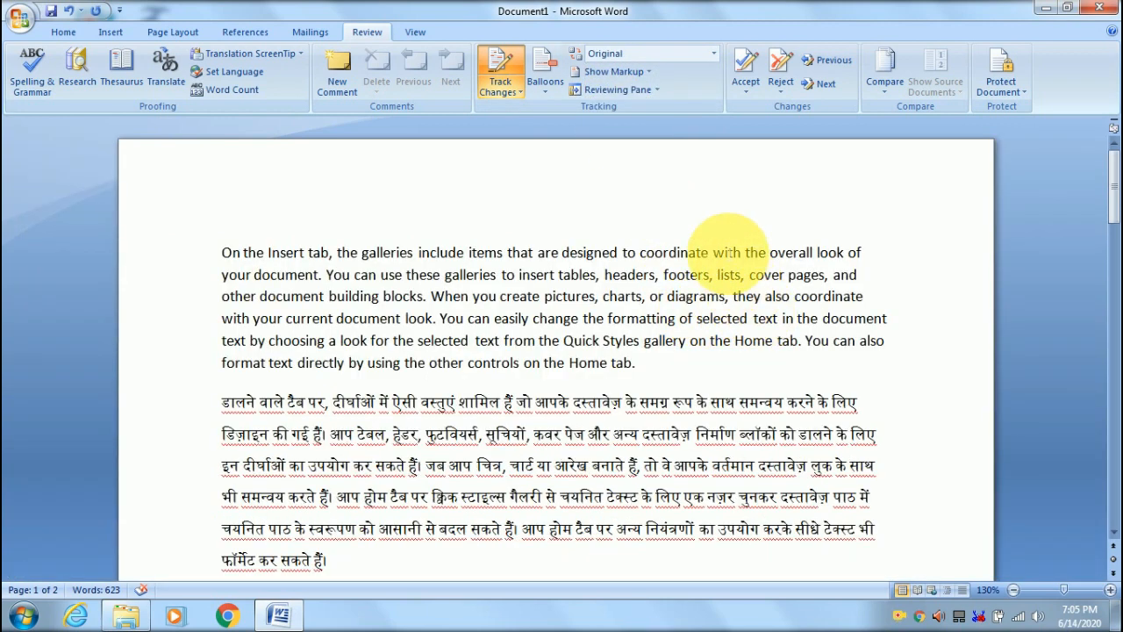
- Switch to Final Showing Markup and toggle Formatting in Show Markup off and back on
click(642, 54)
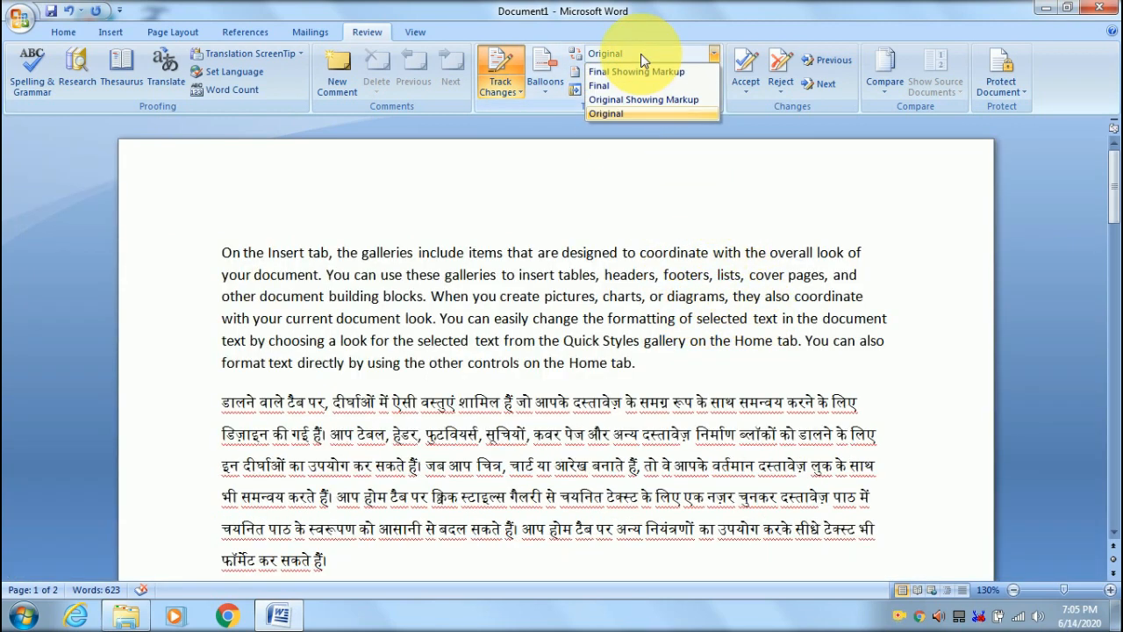
click(635, 72)
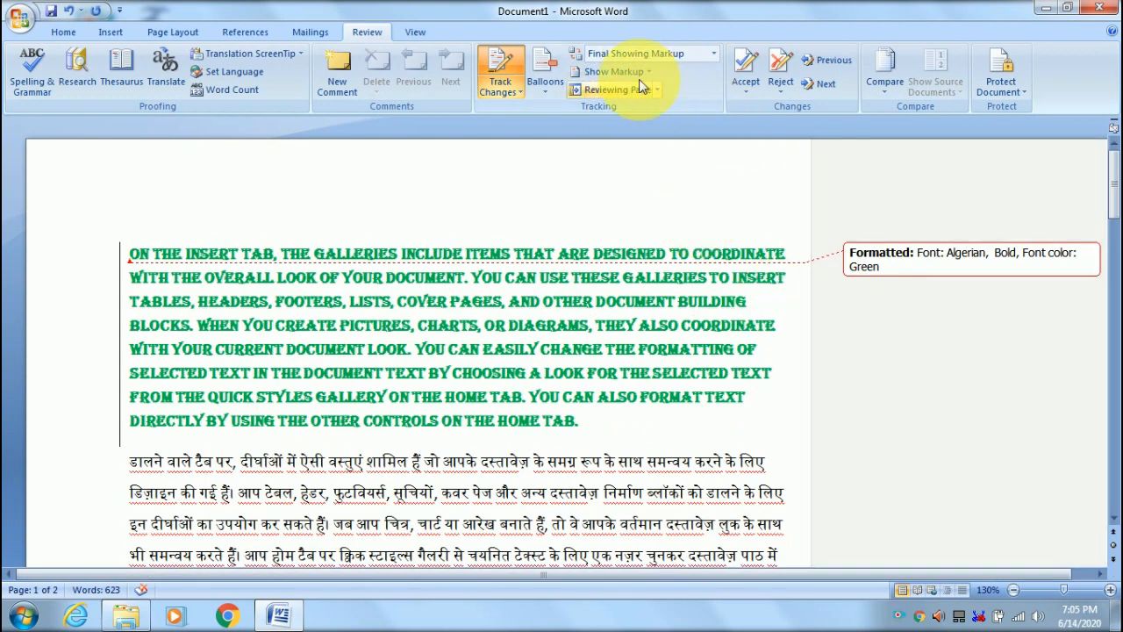
click(627, 75)
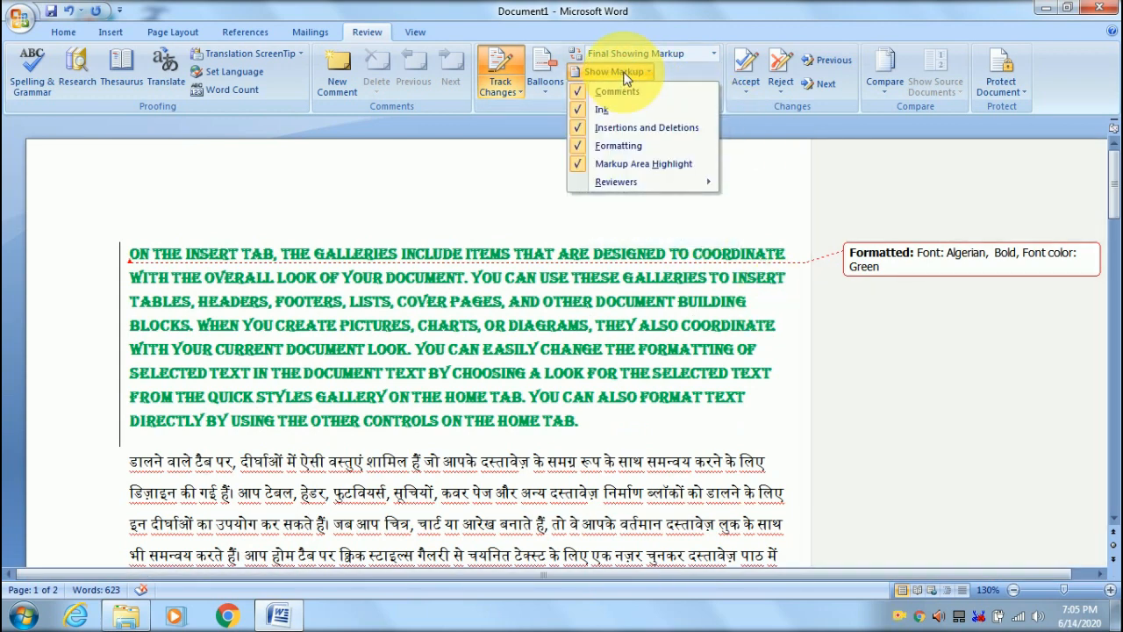
click(576, 147)
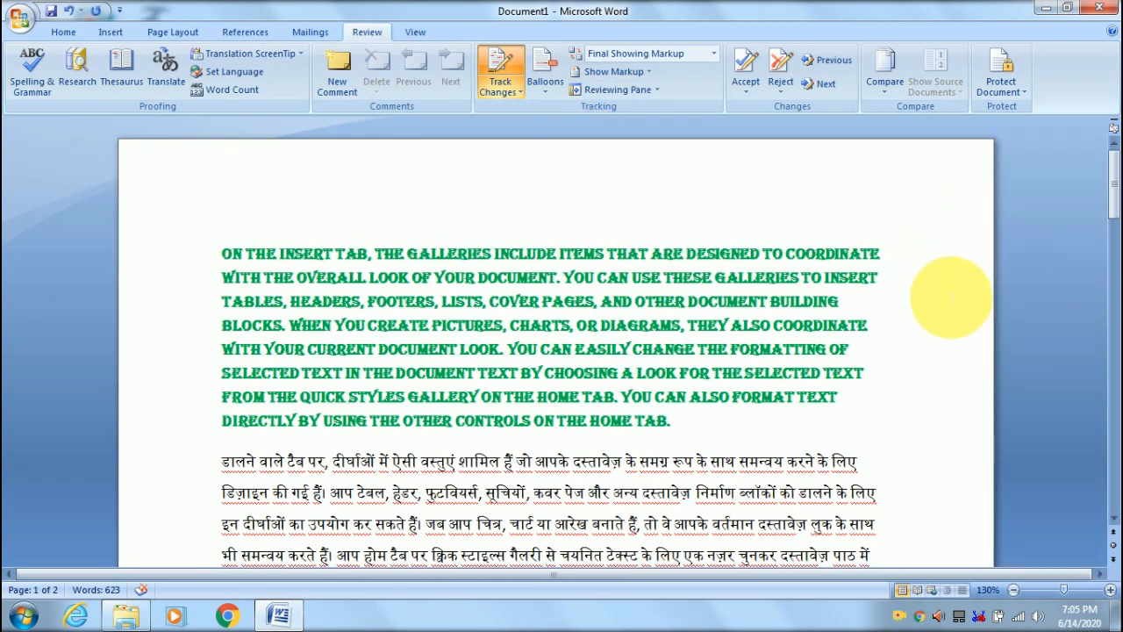
click(634, 73)
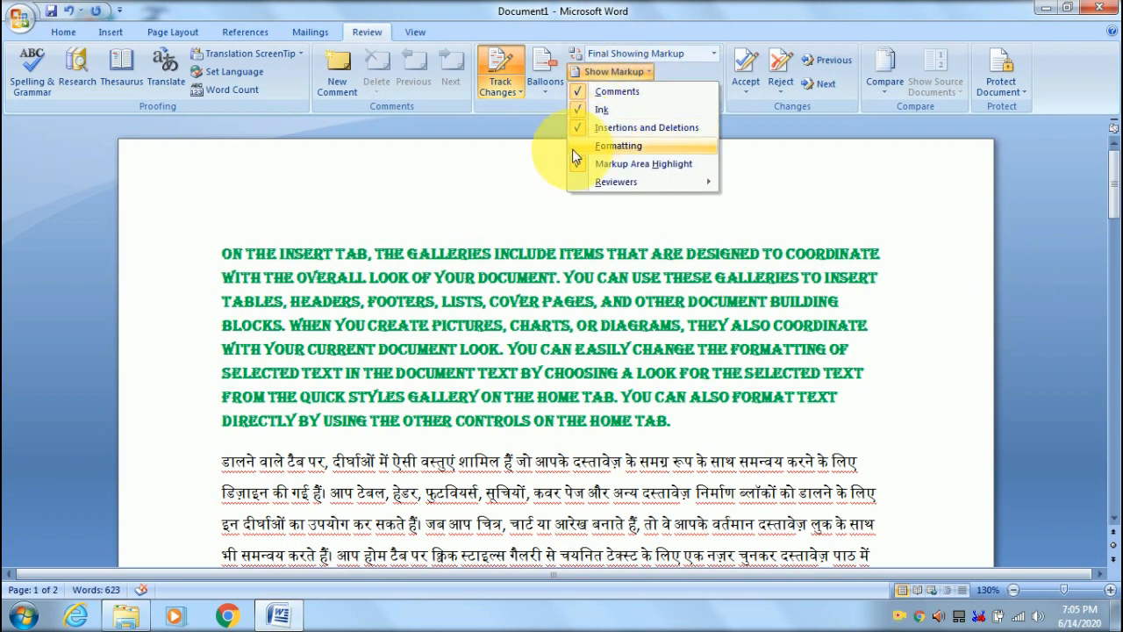
click(614, 146)
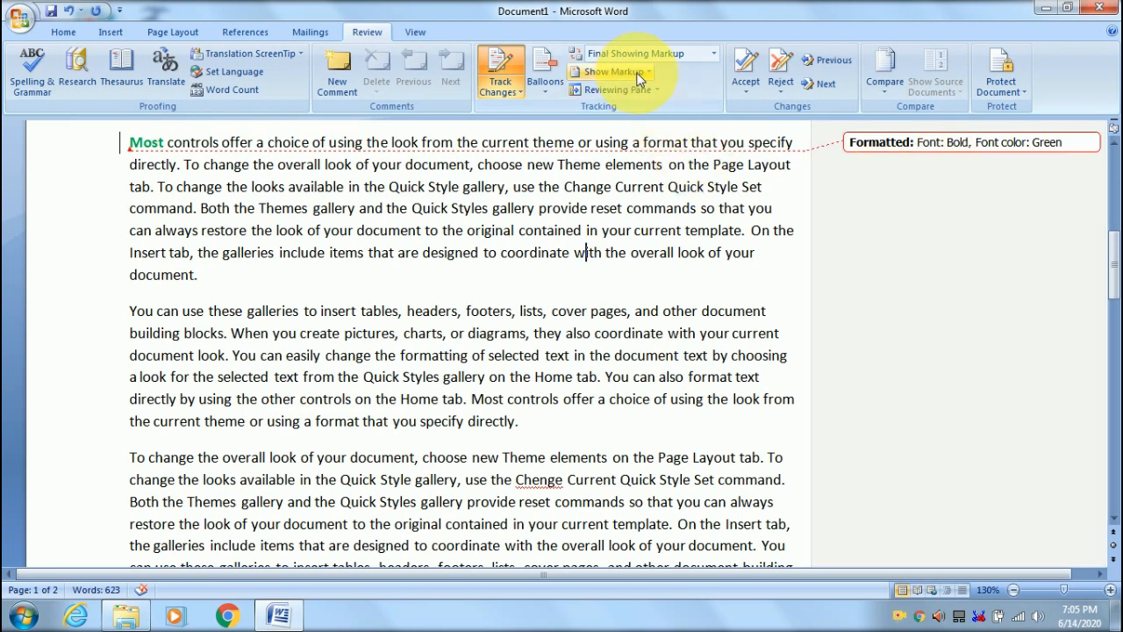
- Hide Formatting markup once more, then re-check it so formatting balloons show
click(633, 74)
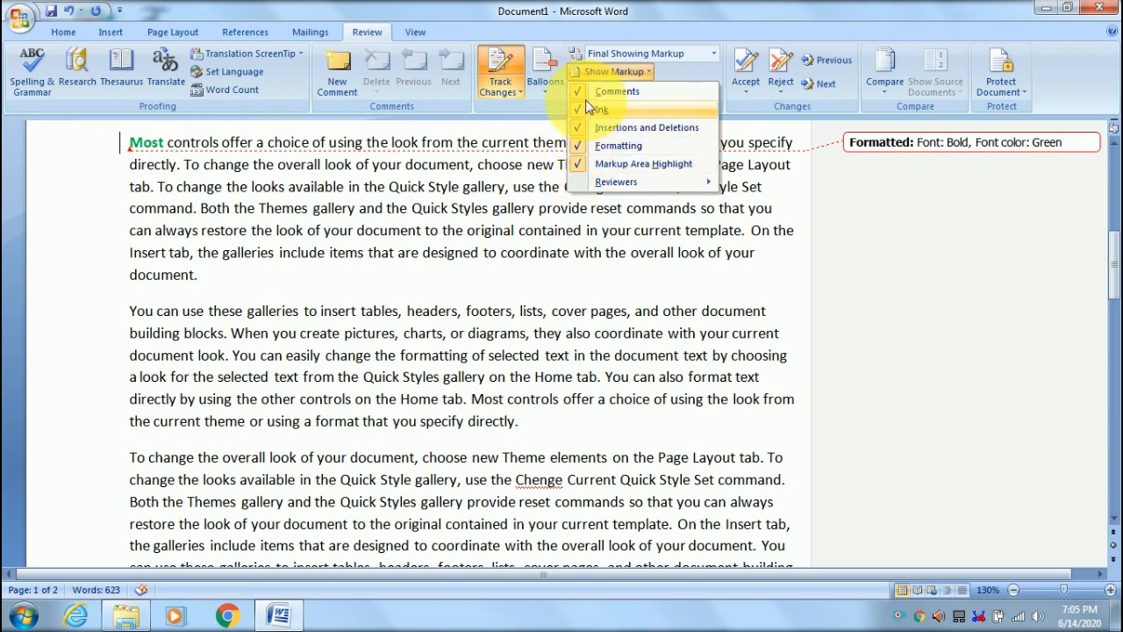
click(582, 148)
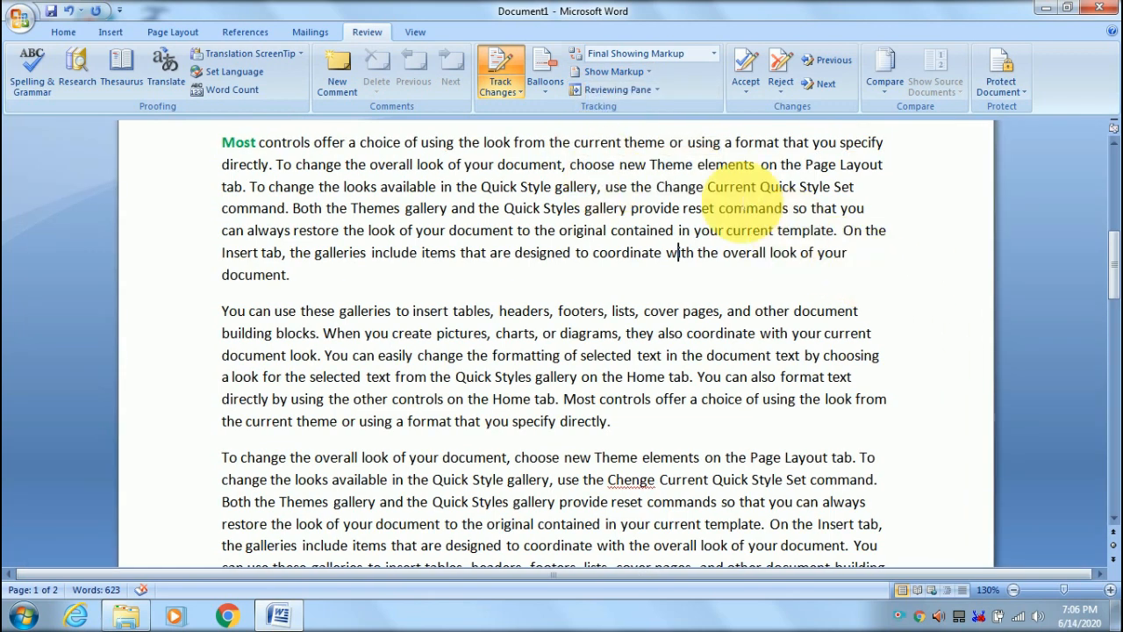
click(594, 74)
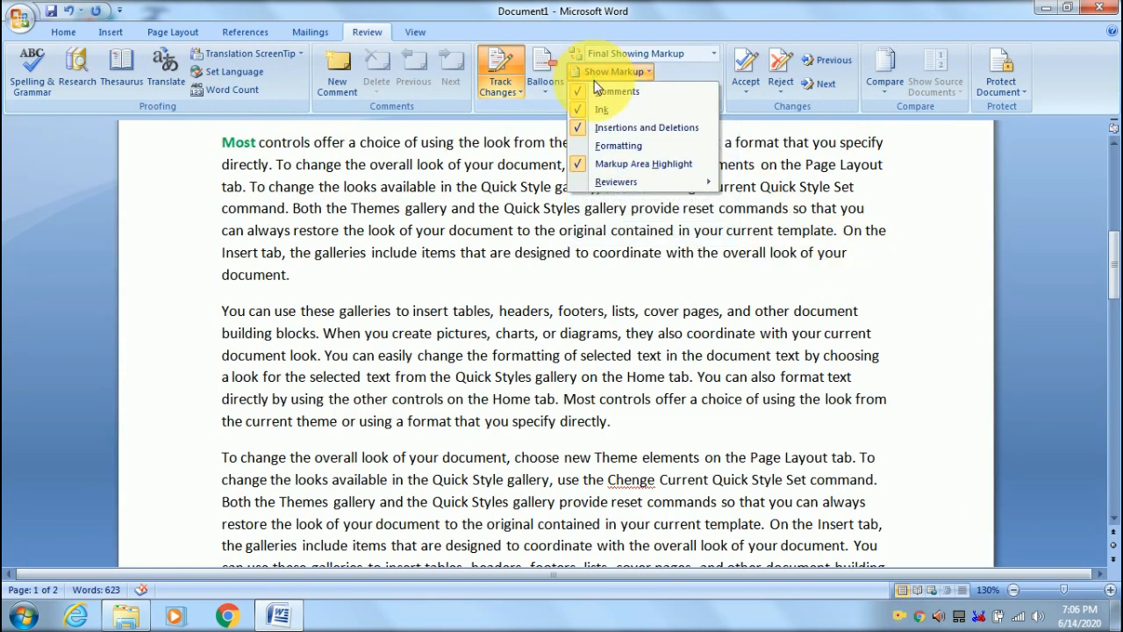
click(579, 146)
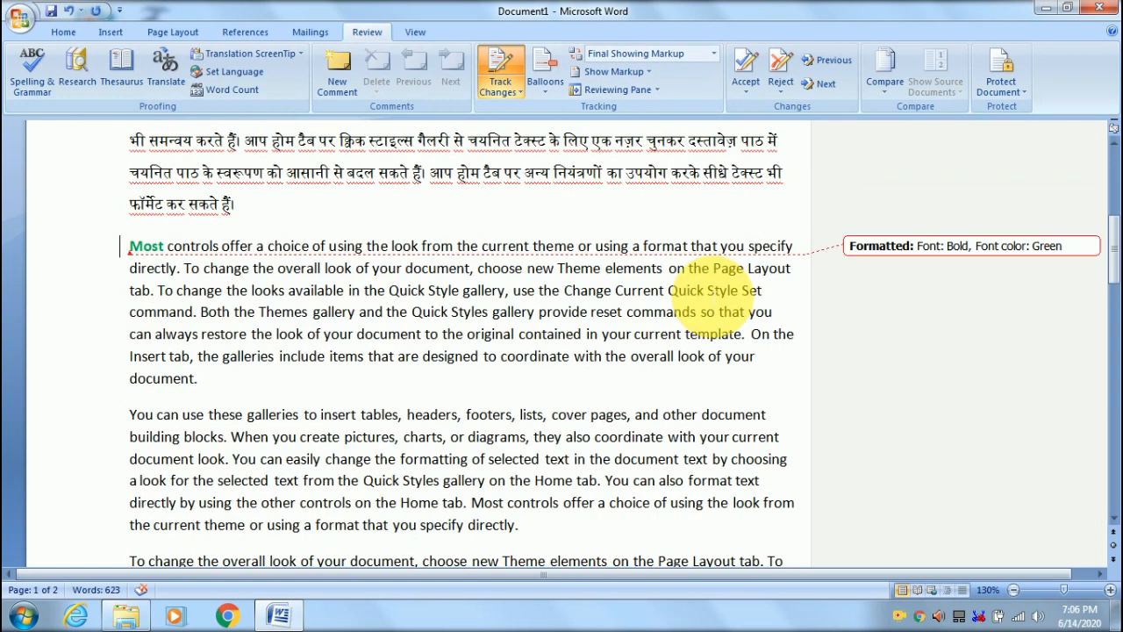
click(658, 91)
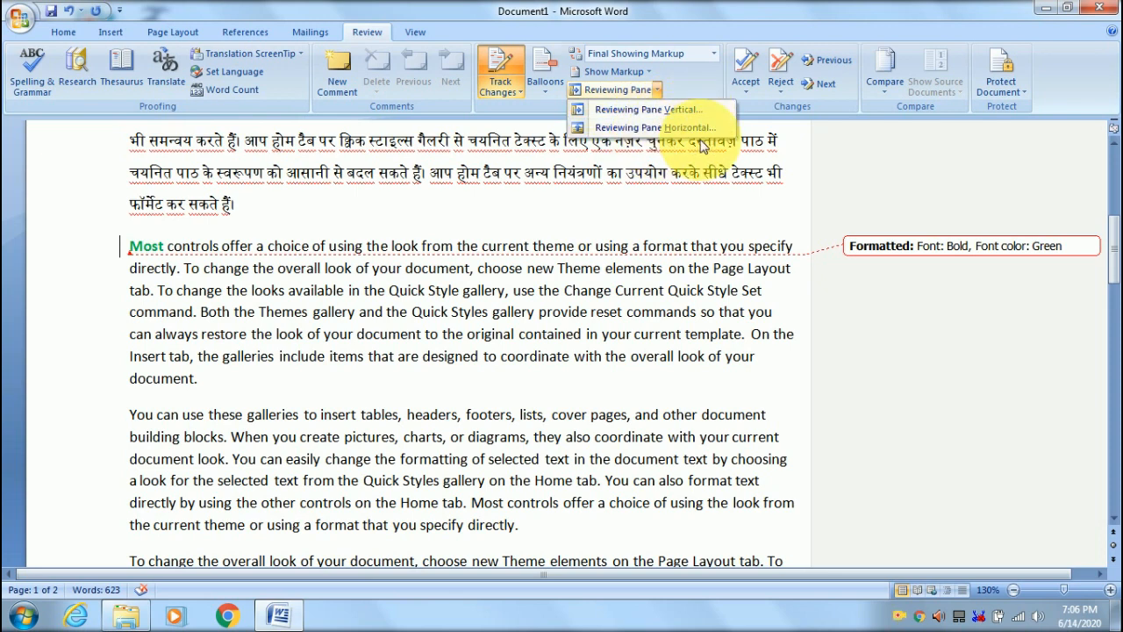
click(659, 110)
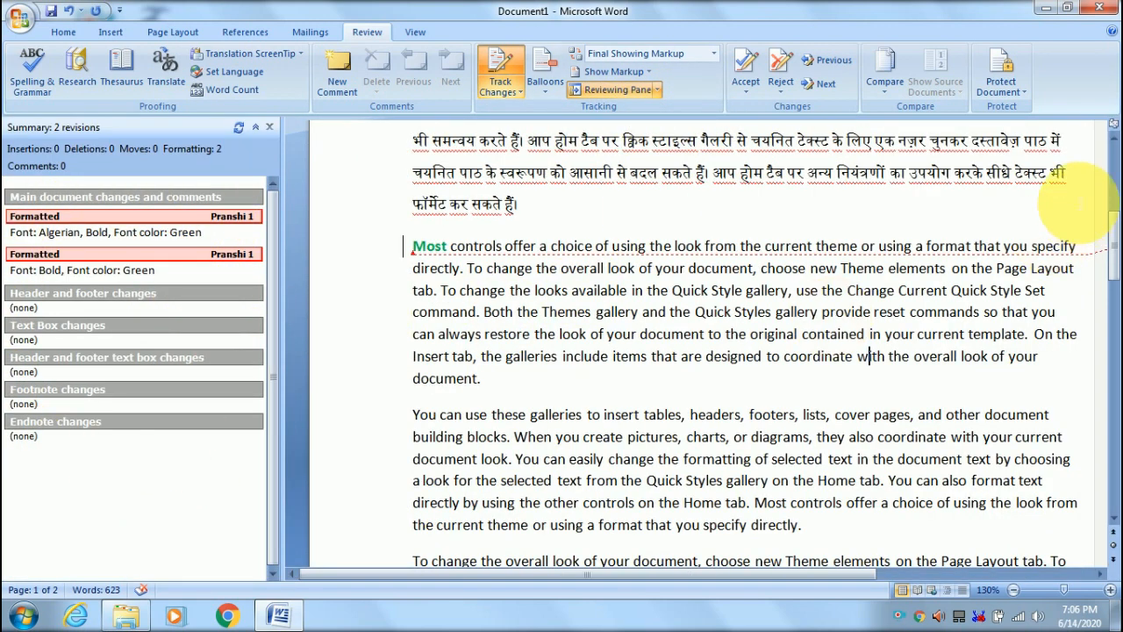
click(853, 572)
click(1100, 573)
mouse_move(1103, 574)
mouse_down()
mouse_move(988, 570)
mouse_move(1094, 579)
mouse_up()
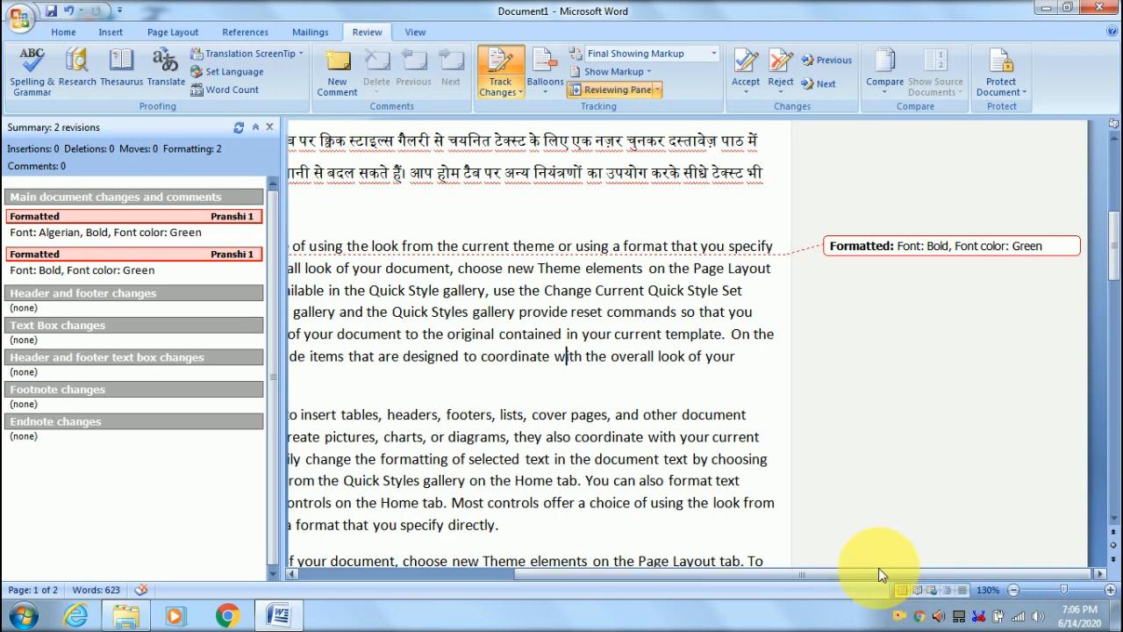
drag(865, 576, 561, 575)
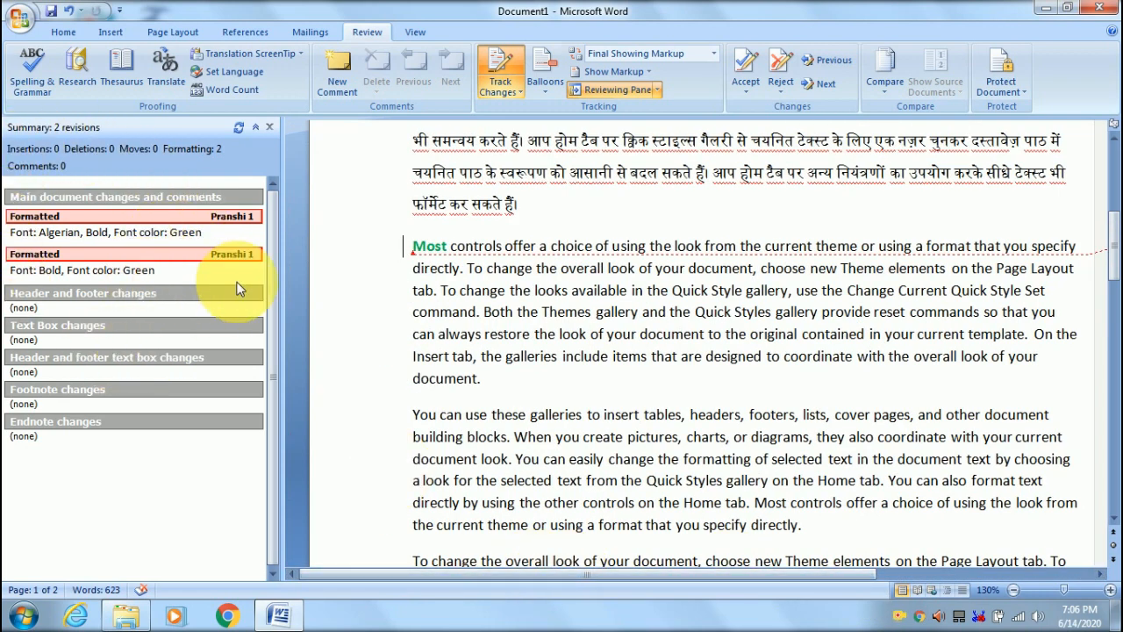
click(268, 126)
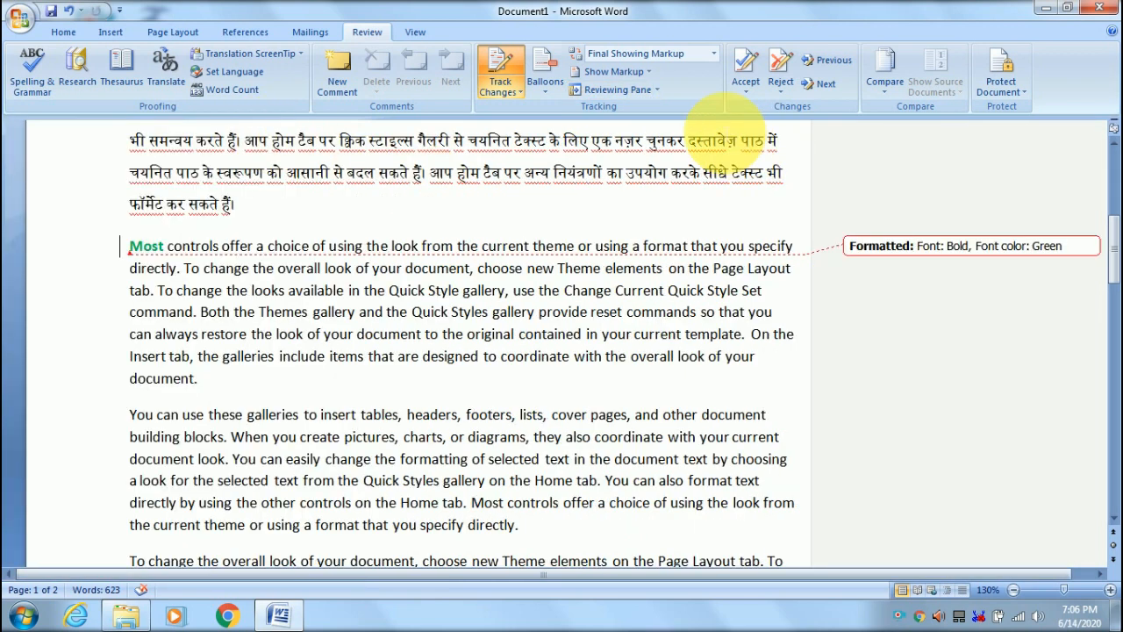
click(656, 92)
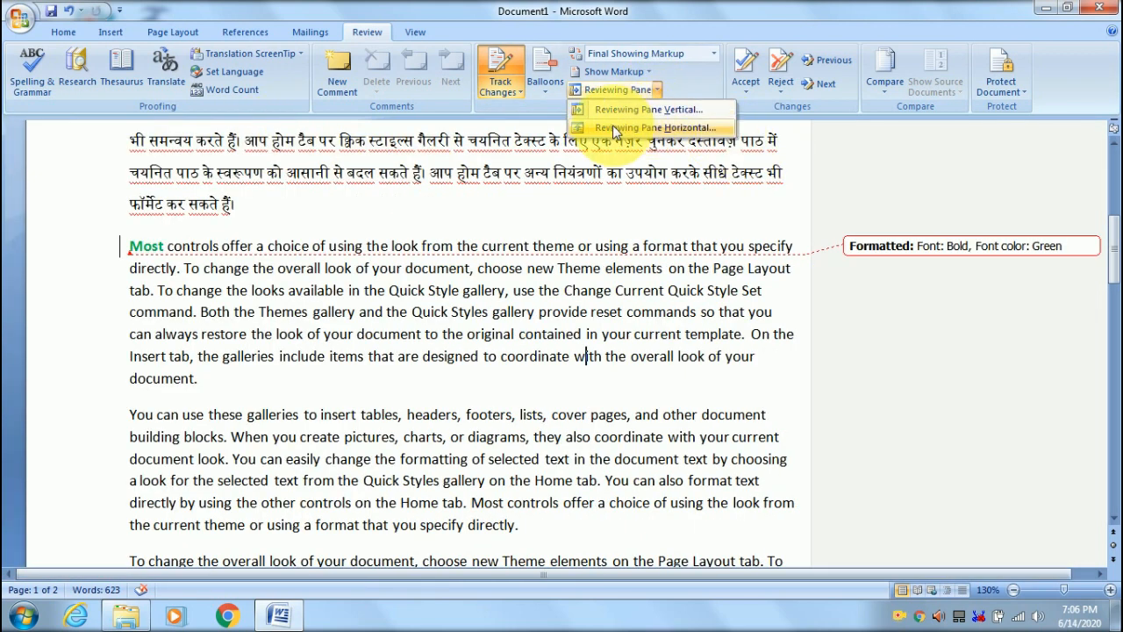
click(693, 134)
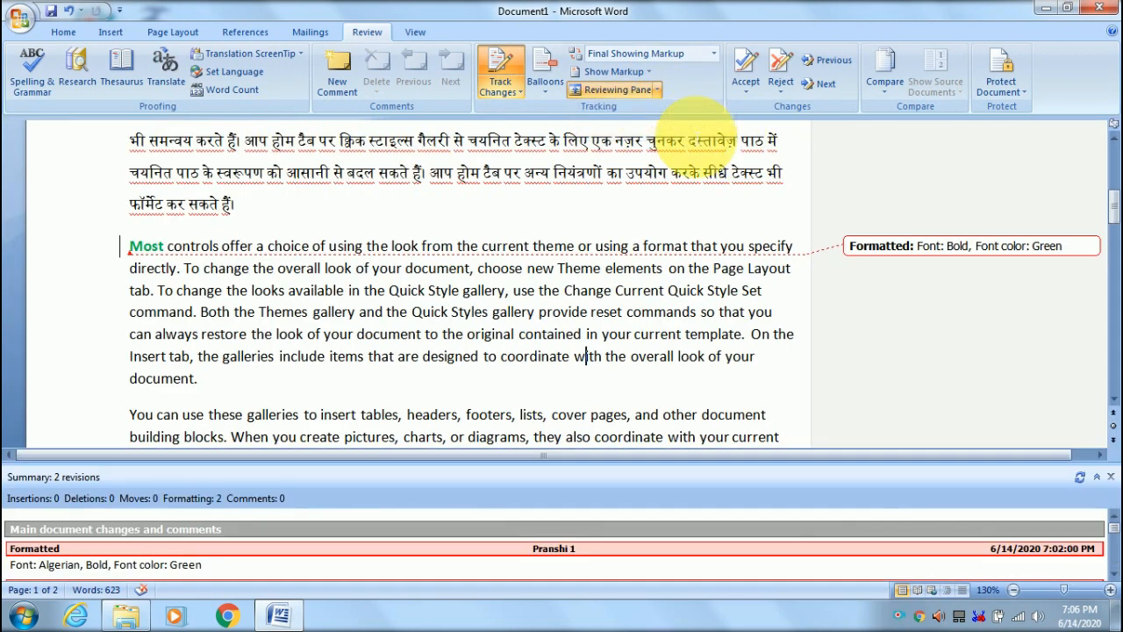
scroll(423, 570, down, 2)
scroll(424, 570, down, 1)
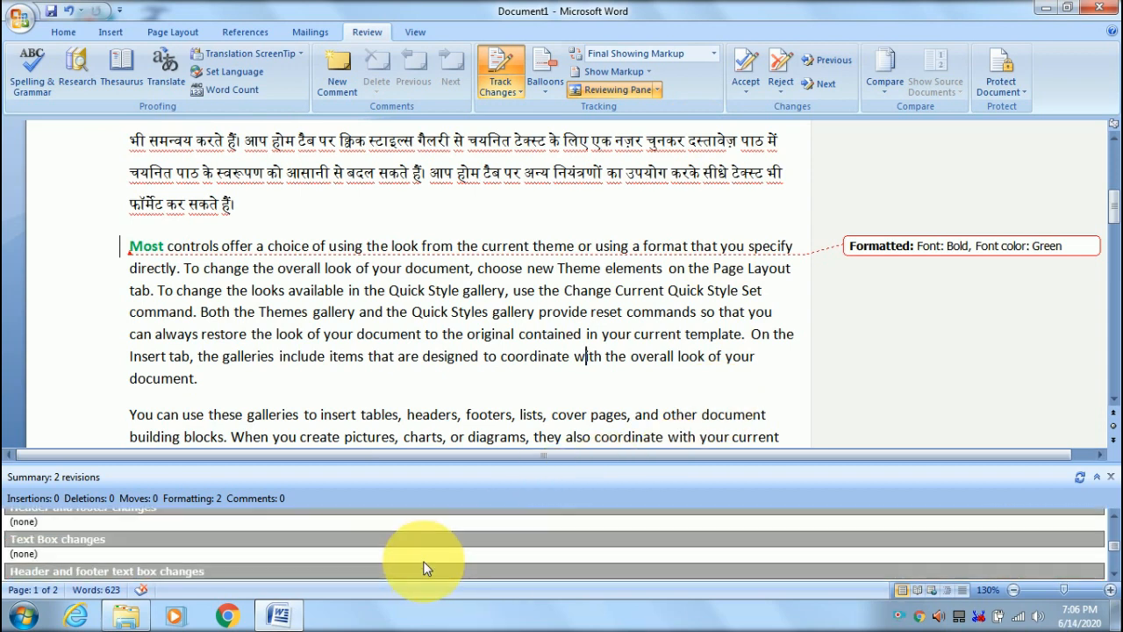
scroll(423, 560, up, 4)
scroll(425, 554, down, 1)
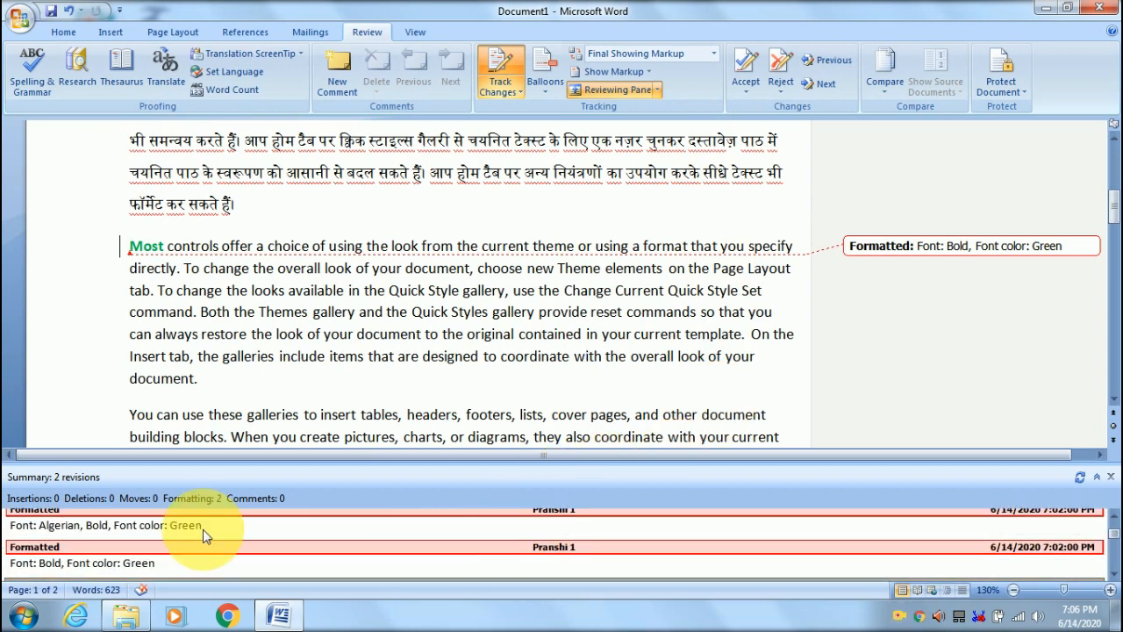
scroll(218, 535, down, 2)
scroll(219, 541, up, 3)
scroll(220, 541, up, 1)
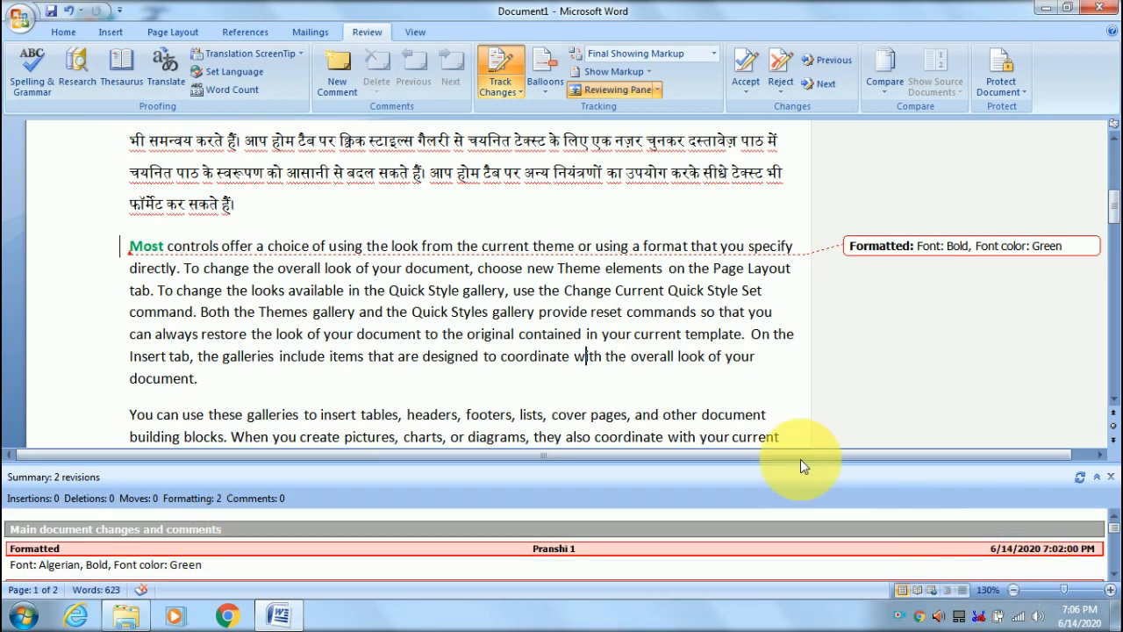
click(628, 94)
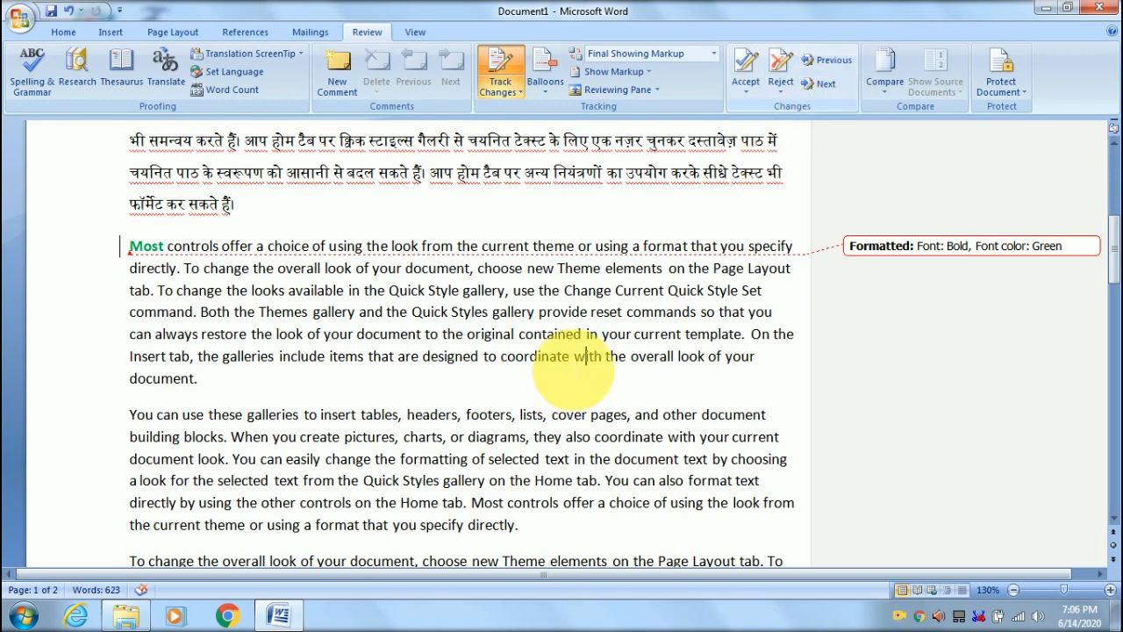
- Select the Algerian paragraph's change and step through tracked changes, continuing from the document start
scroll(561, 378, up, 6)
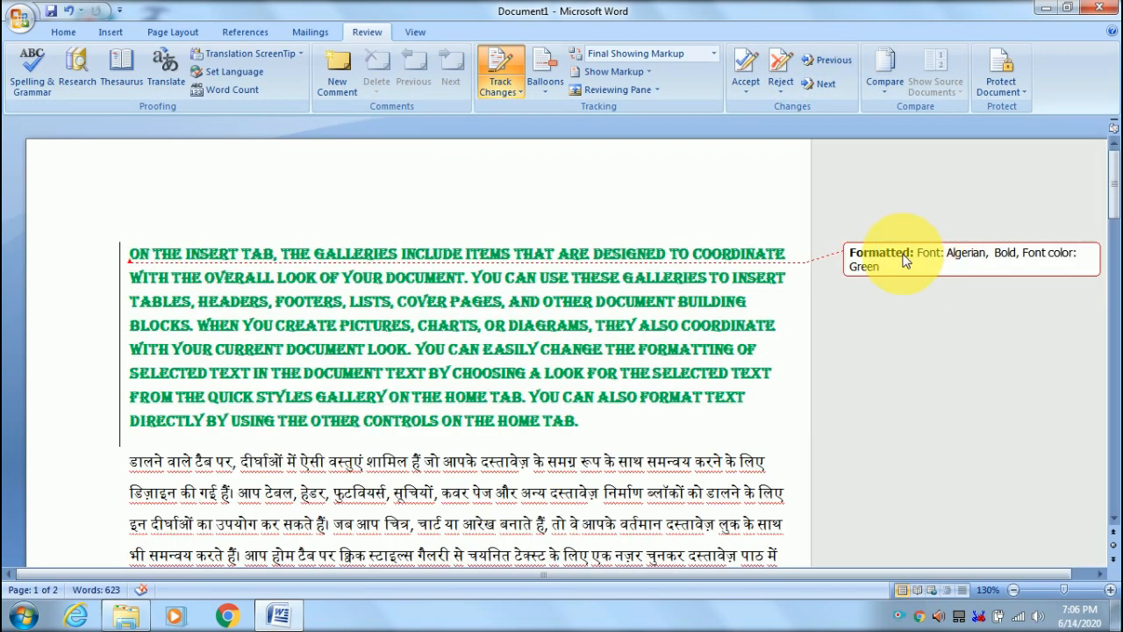
click(906, 261)
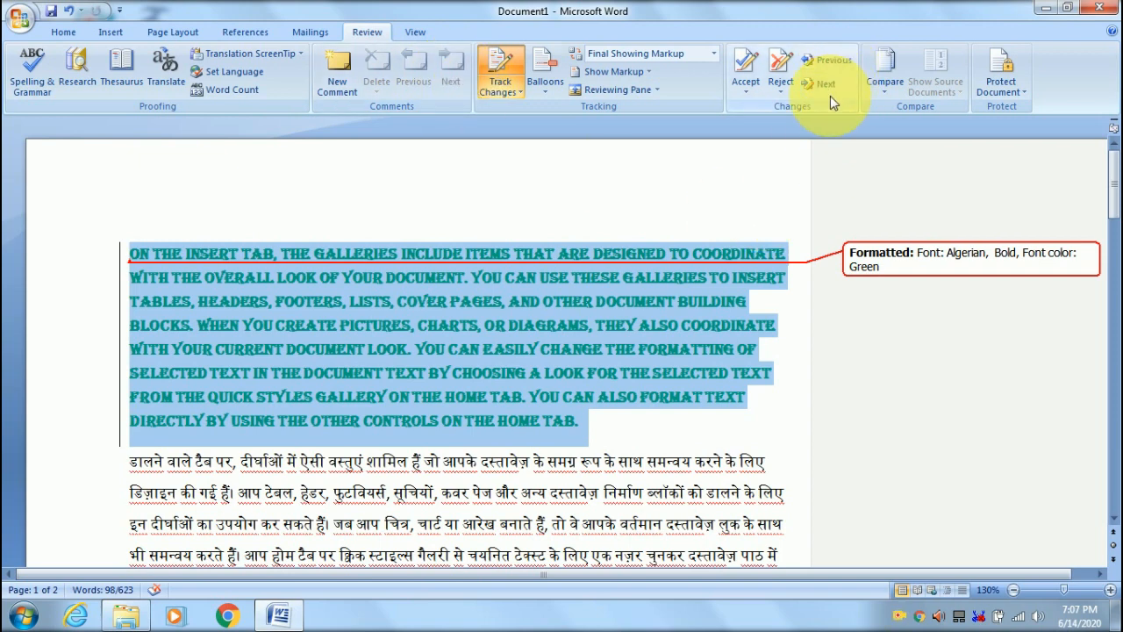
scroll(906, 283, down, 1)
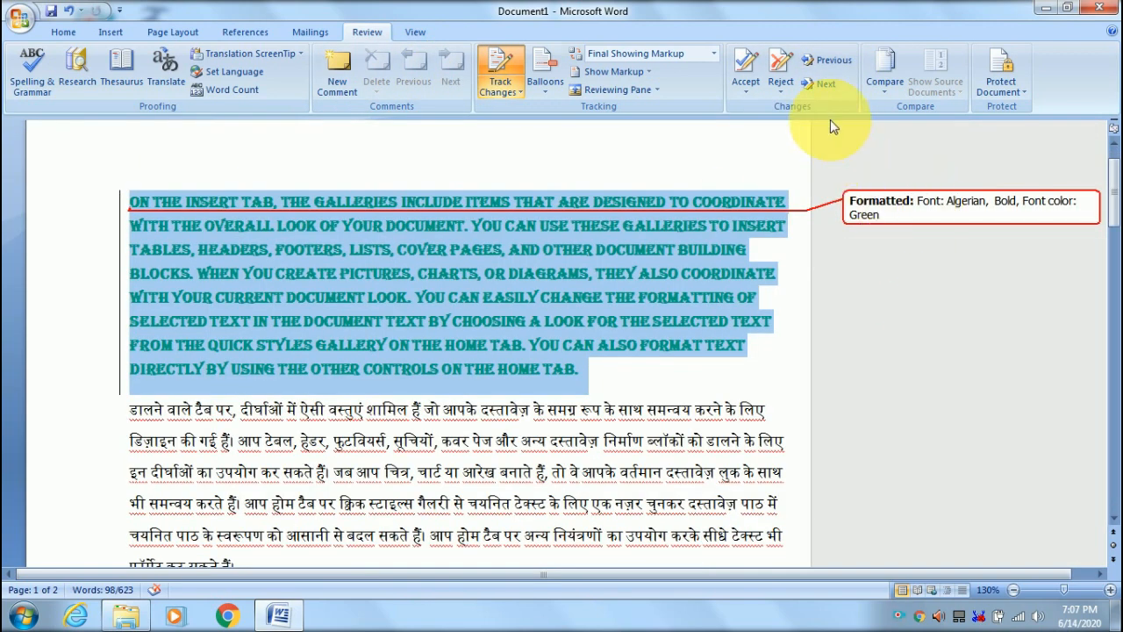
click(814, 78)
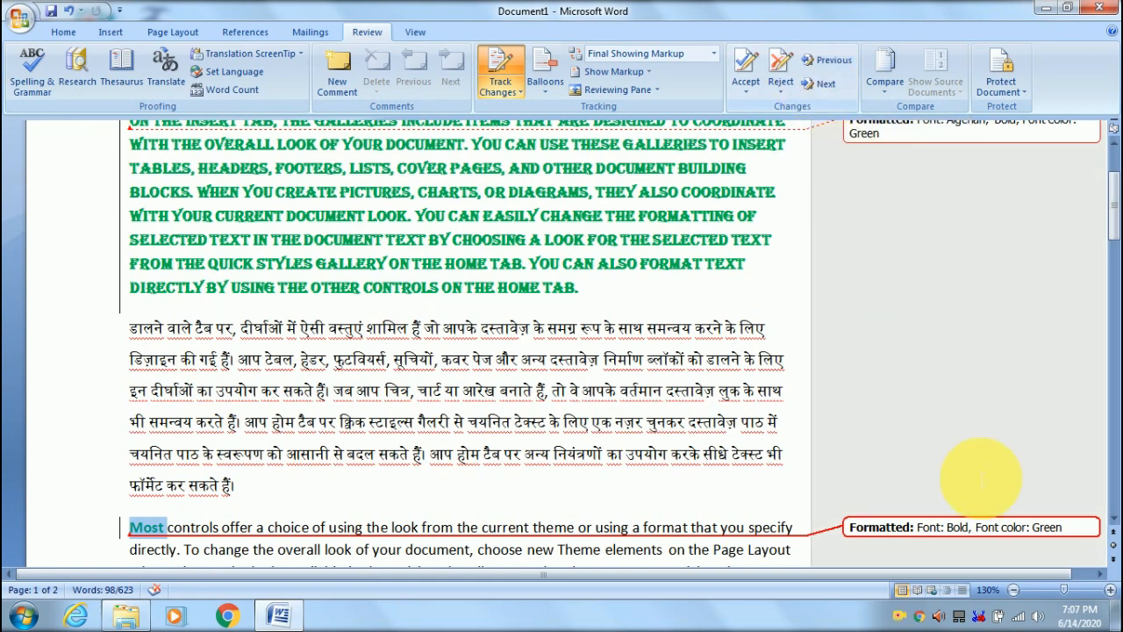
scroll(948, 320, up, 1)
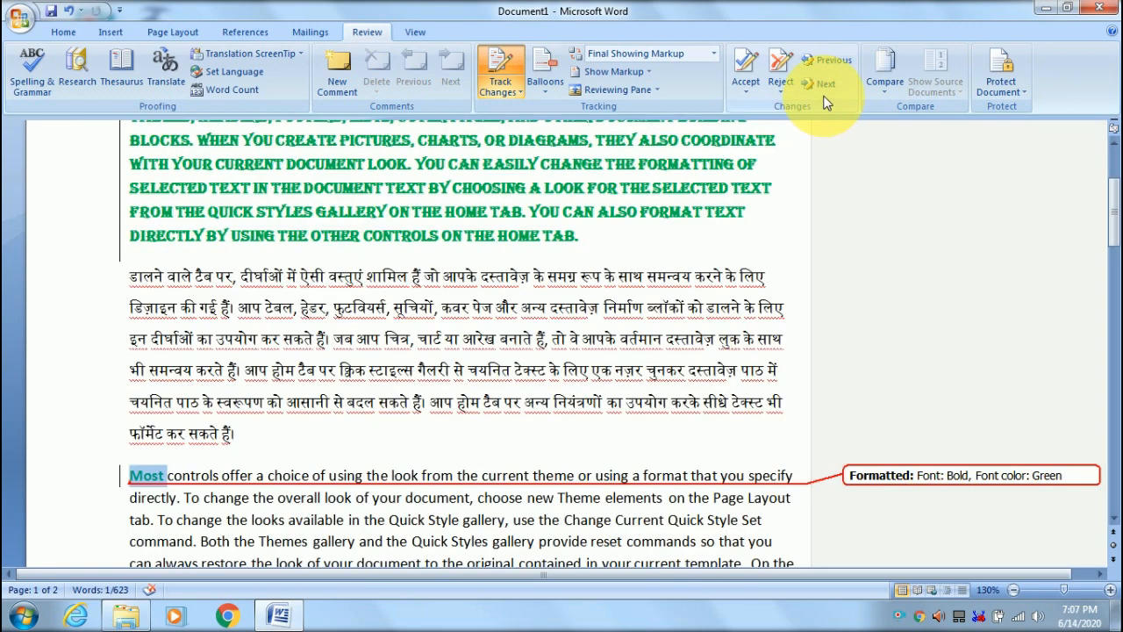
click(816, 81)
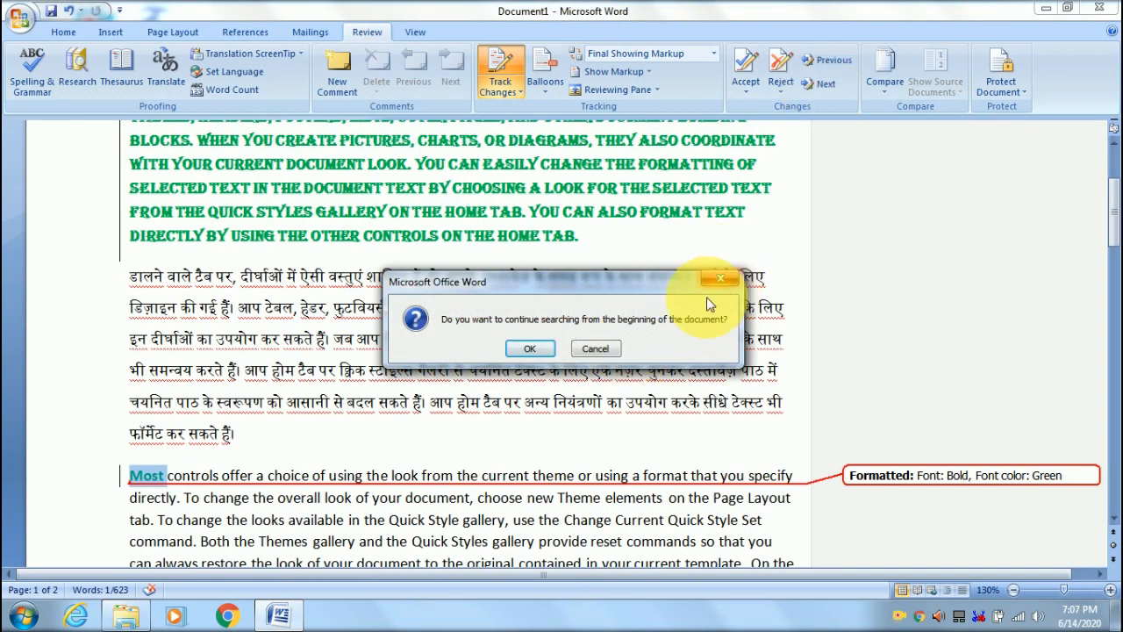
click(530, 348)
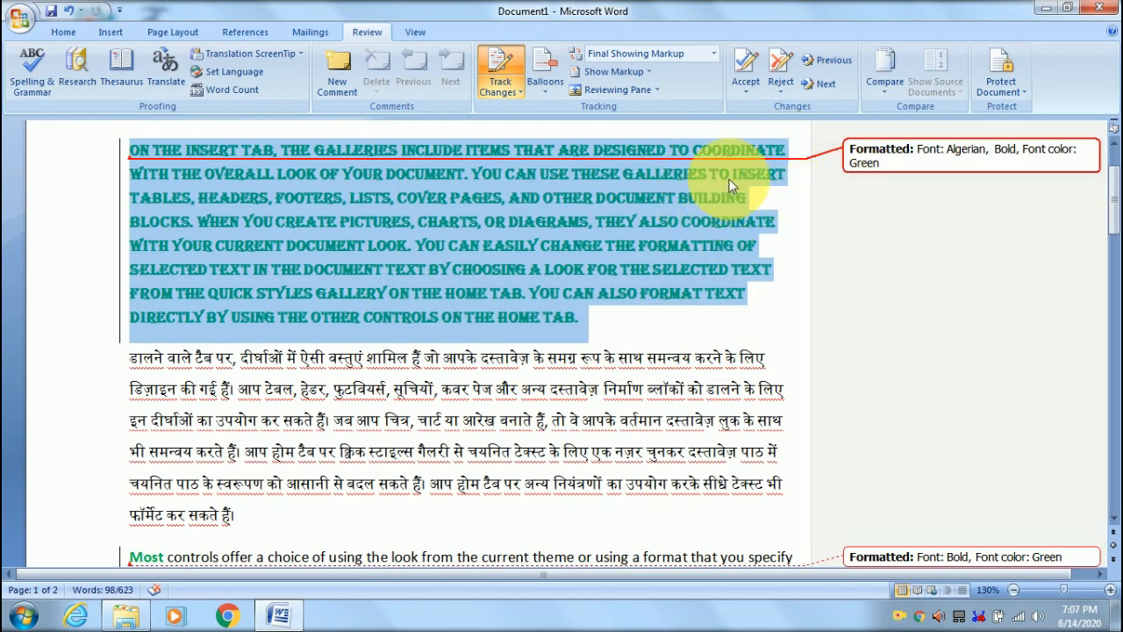
- Move to Most's change, return to the first paragraph's change, and accept it
scroll(864, 488, down, 3)
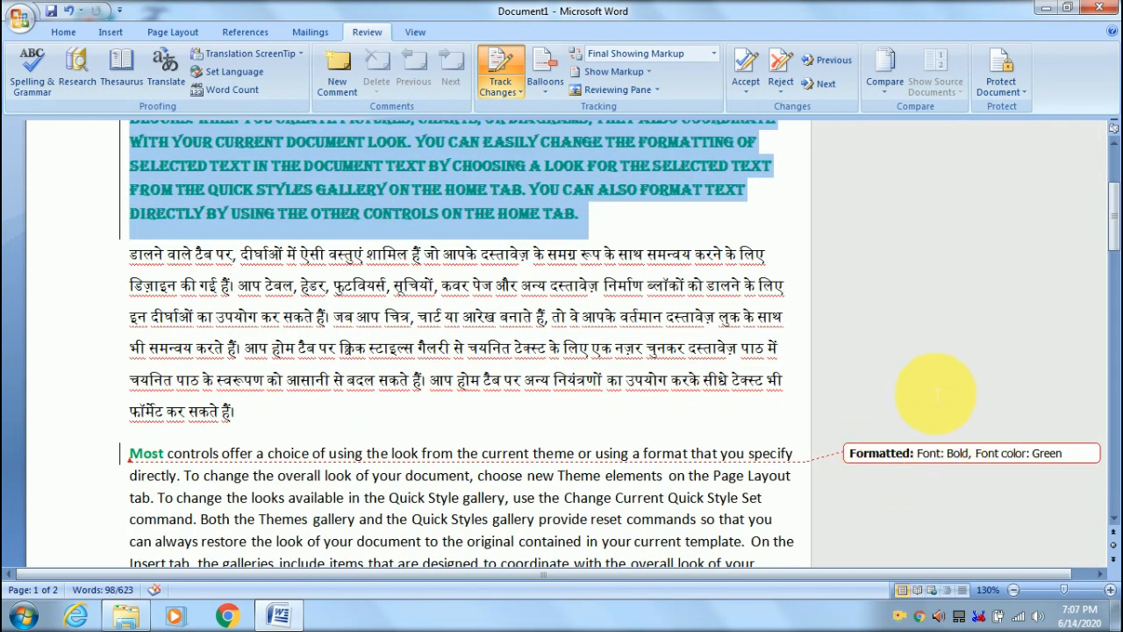
scroll(953, 376, up, 3)
click(830, 89)
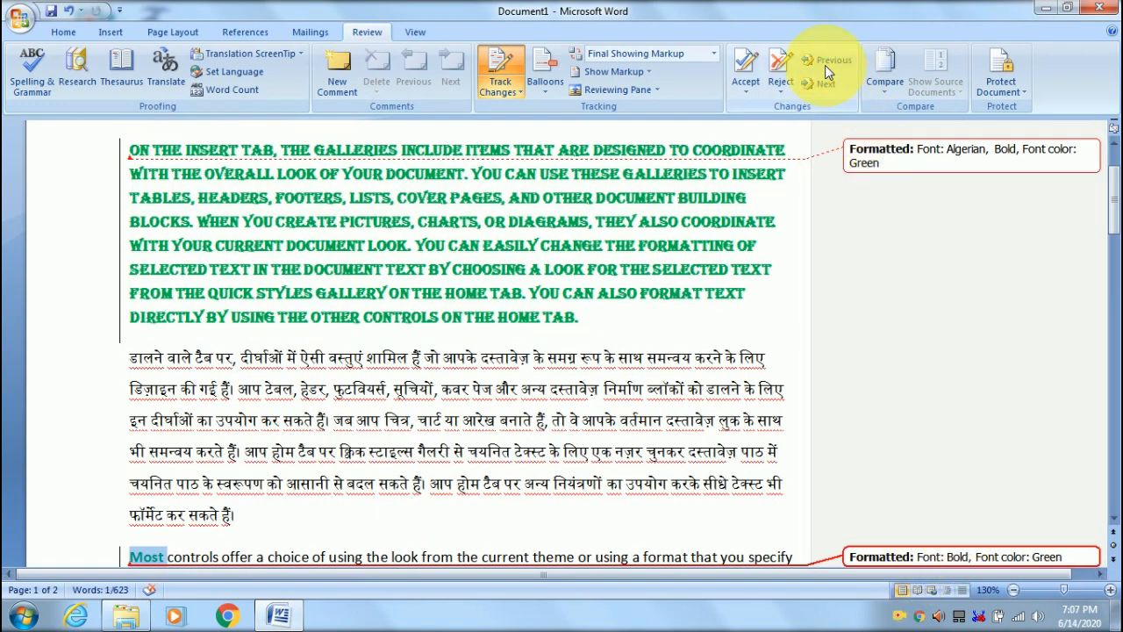
click(825, 61)
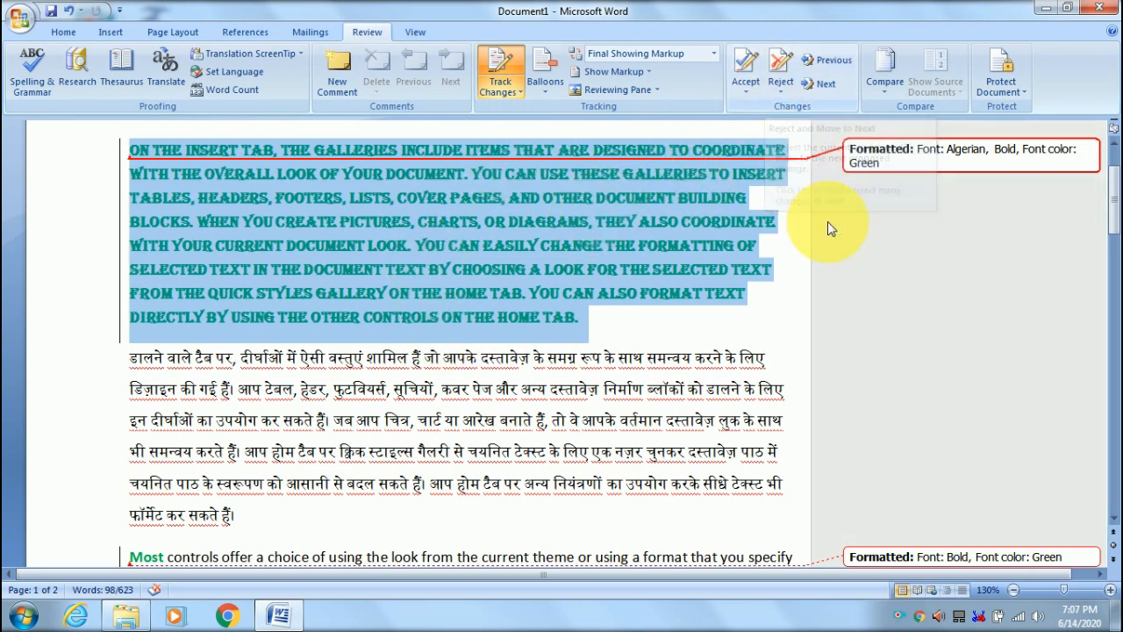
click(743, 69)
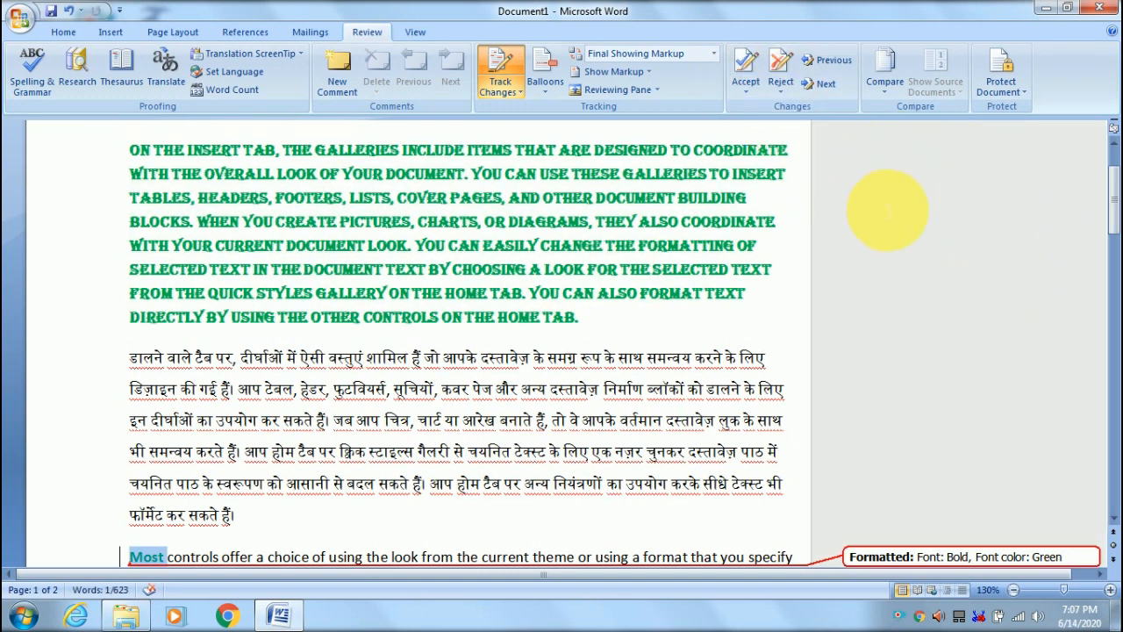
- Switch Display for Review to Original, then back to Final Showing Markup
click(652, 53)
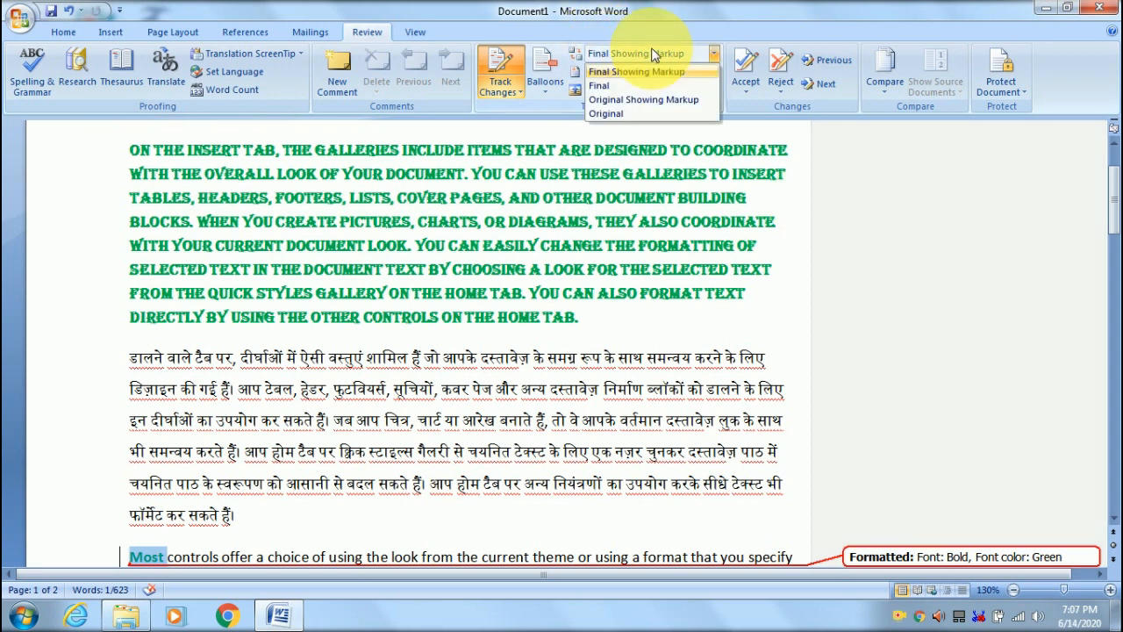
click(622, 115)
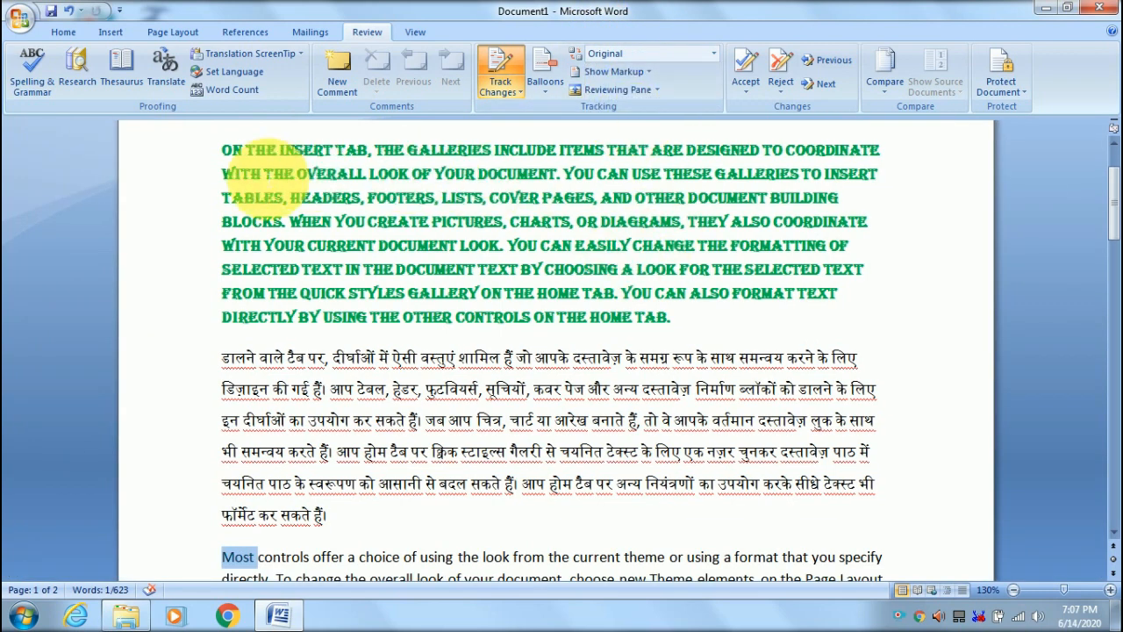
click(628, 54)
click(628, 68)
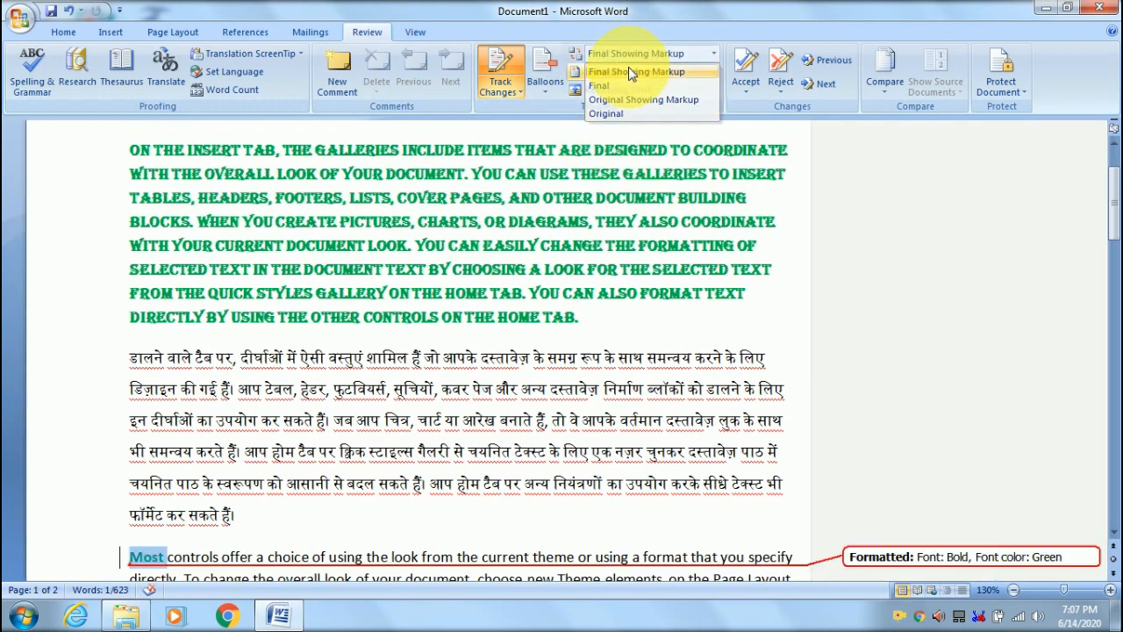
- Reject the bold green formatting change on Most and dismiss the no-changes message
scroll(972, 377, down, 2)
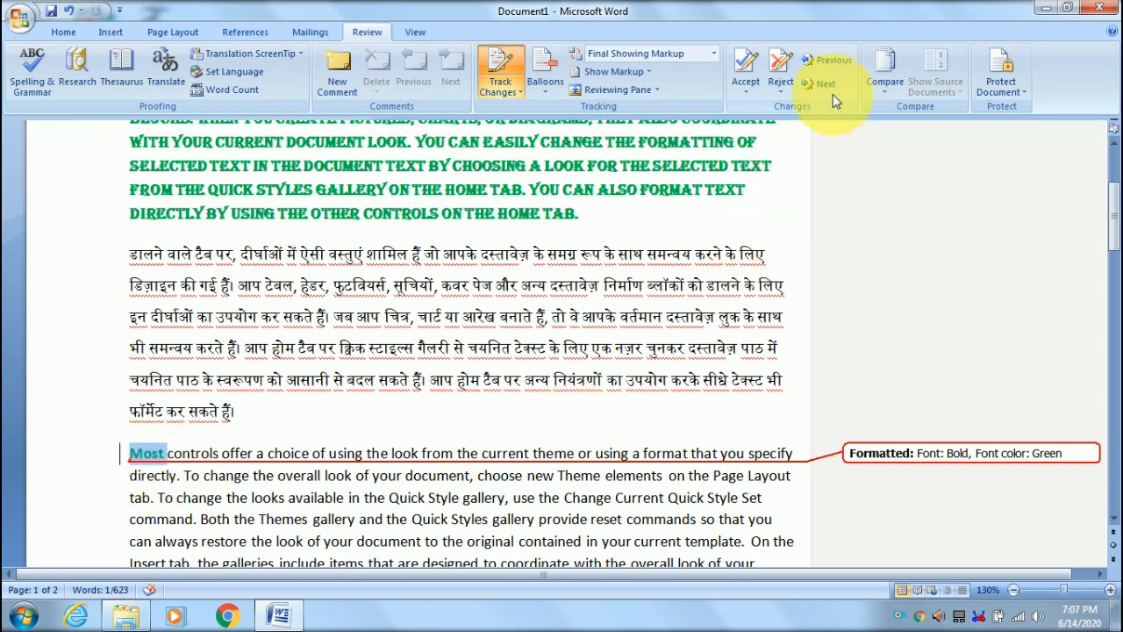
click(780, 68)
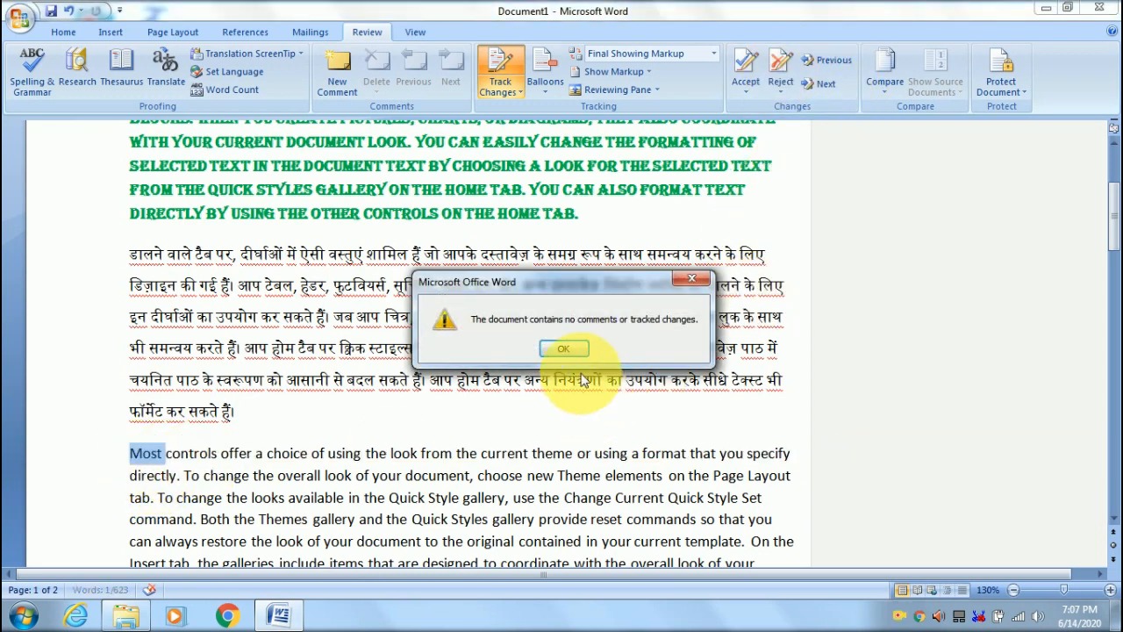
click(563, 348)
click(404, 497)
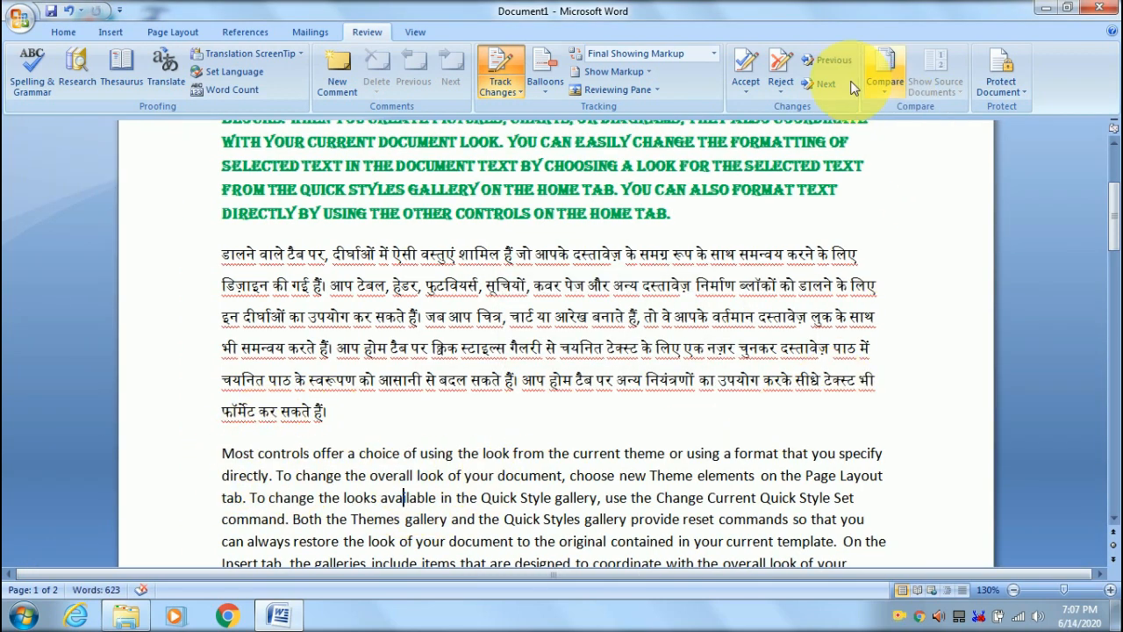
- Start a document comparison and choose Original as the original document
scroll(913, 312, down, 1)
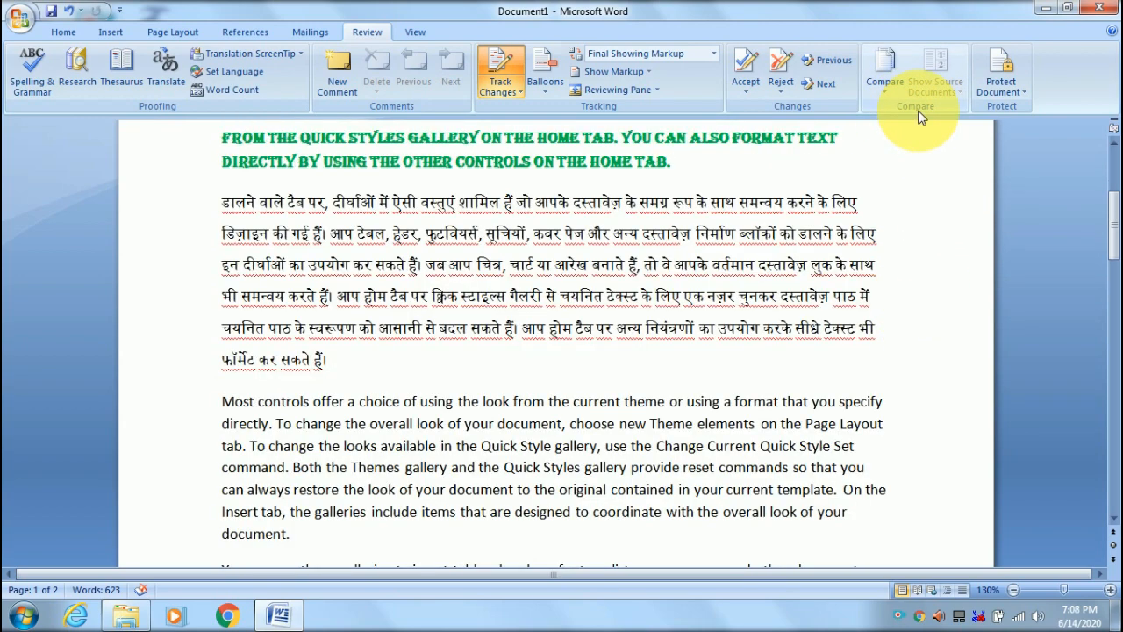
scroll(824, 361, up, 5)
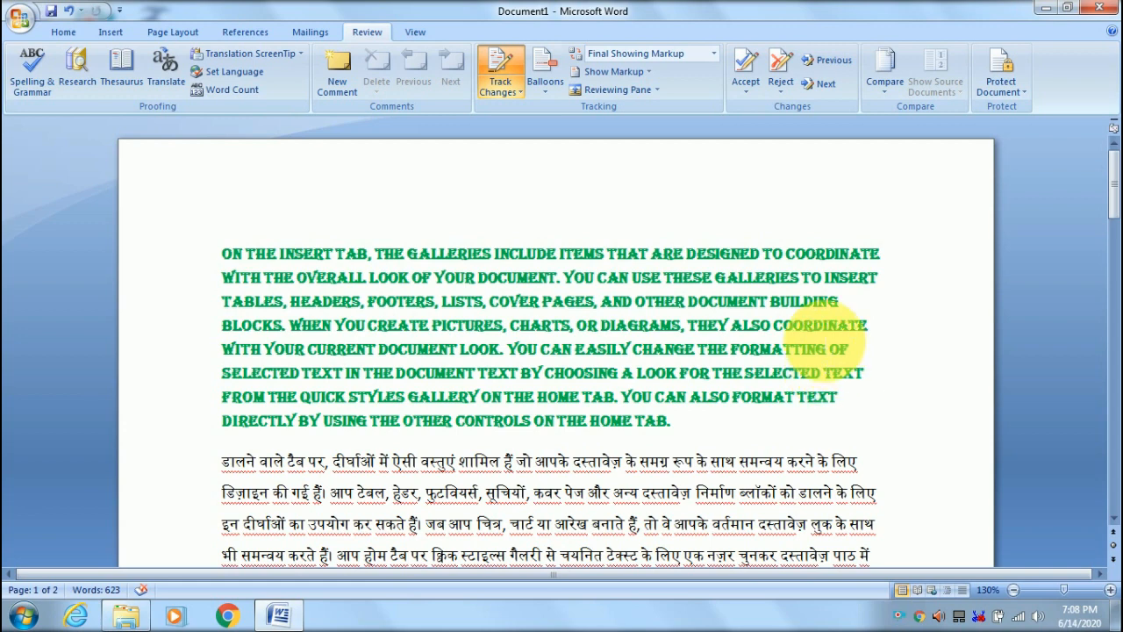
click(881, 79)
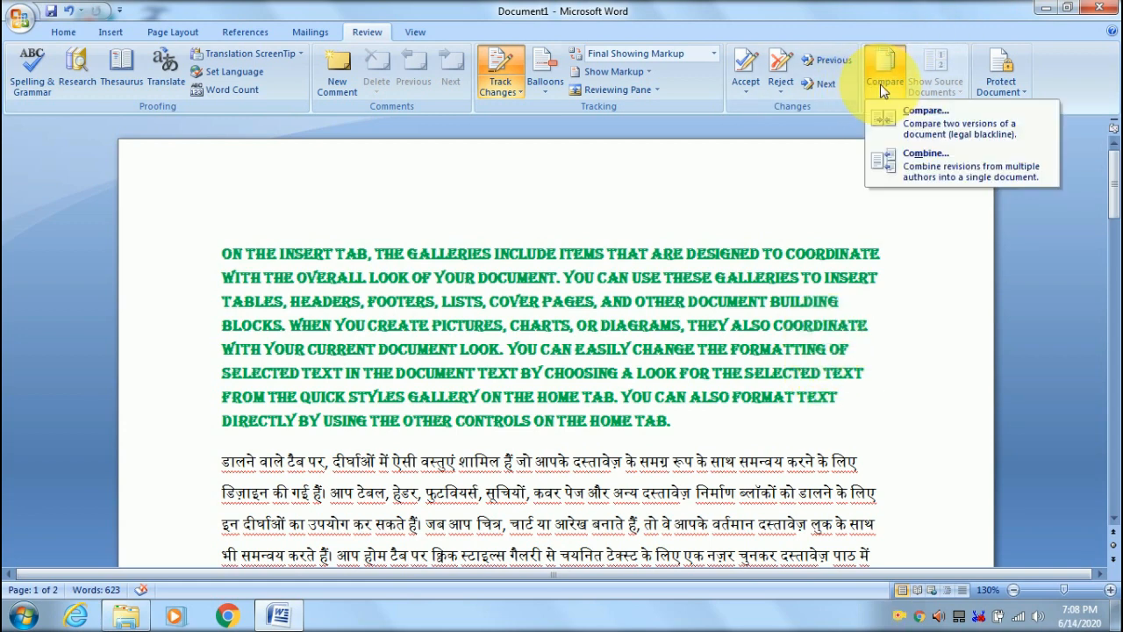
click(916, 124)
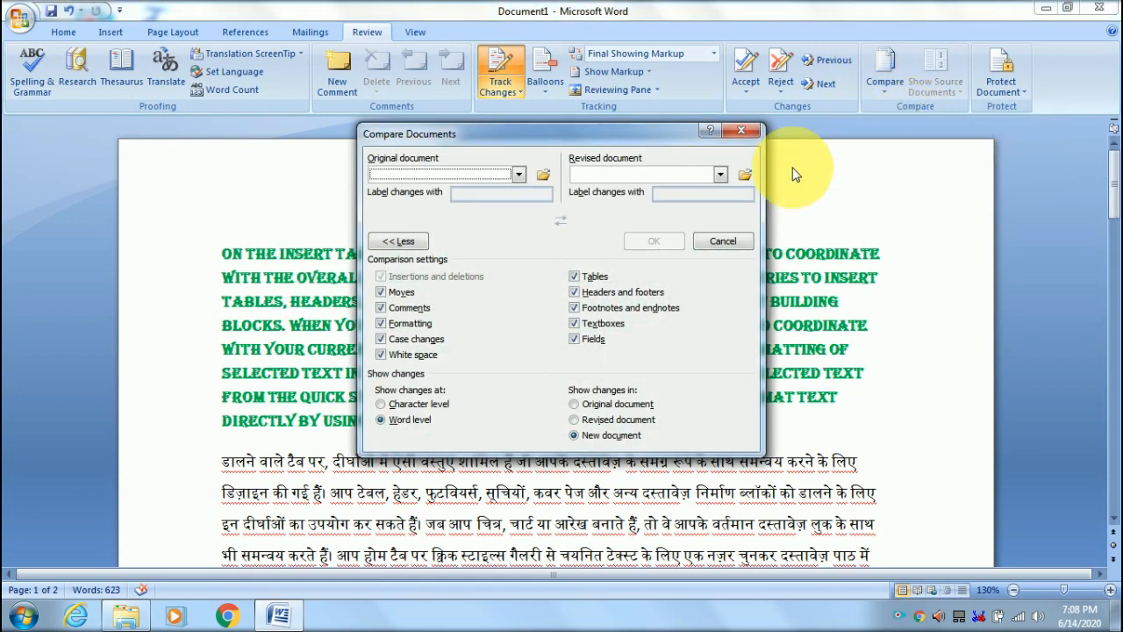
click(426, 178)
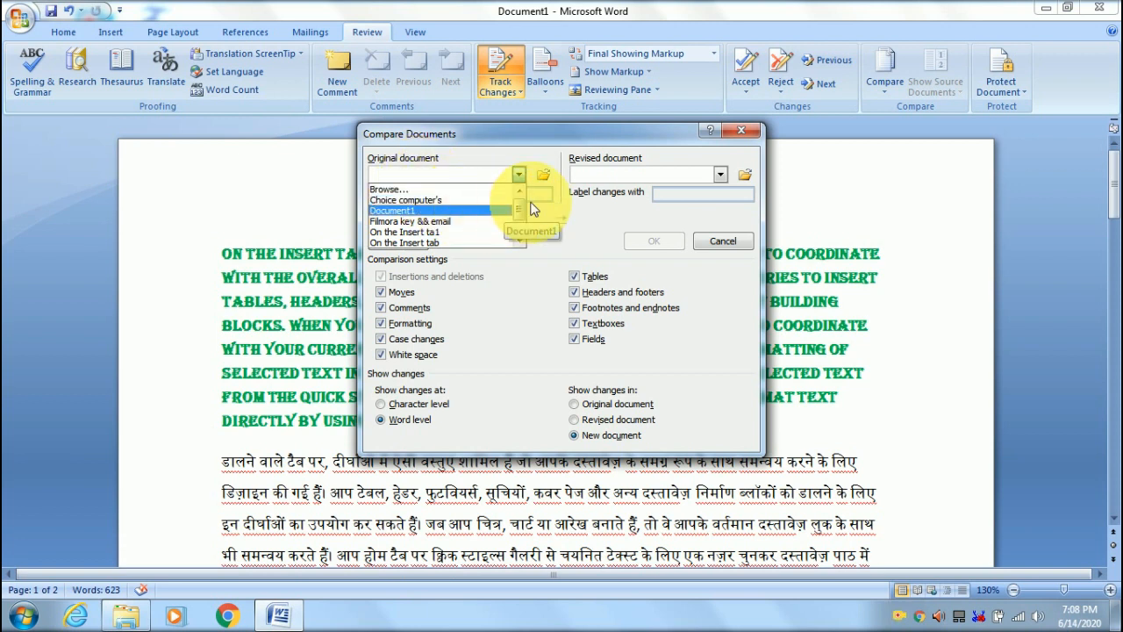
scroll(518, 211, down, 1)
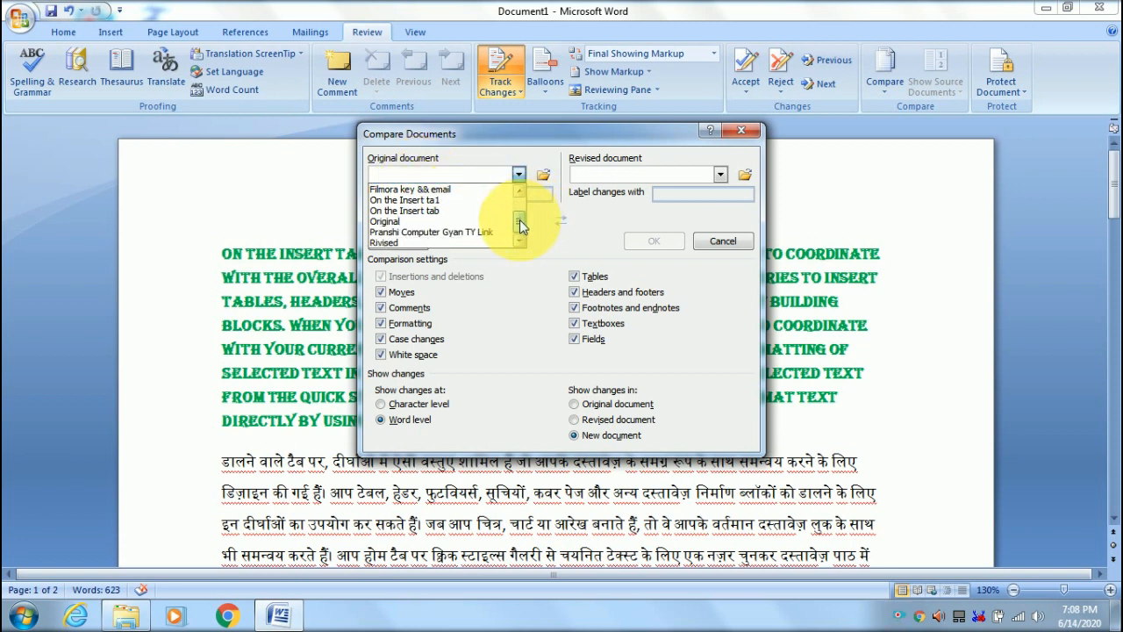
click(399, 219)
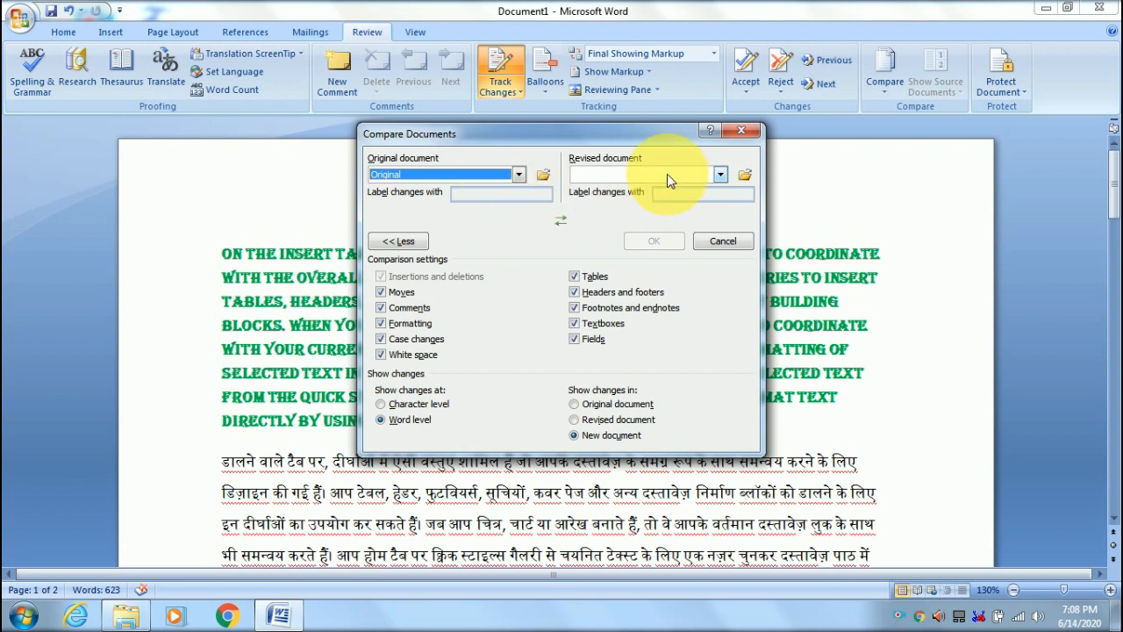
- Choose Rivised as the revised document and run the comparison
click(719, 175)
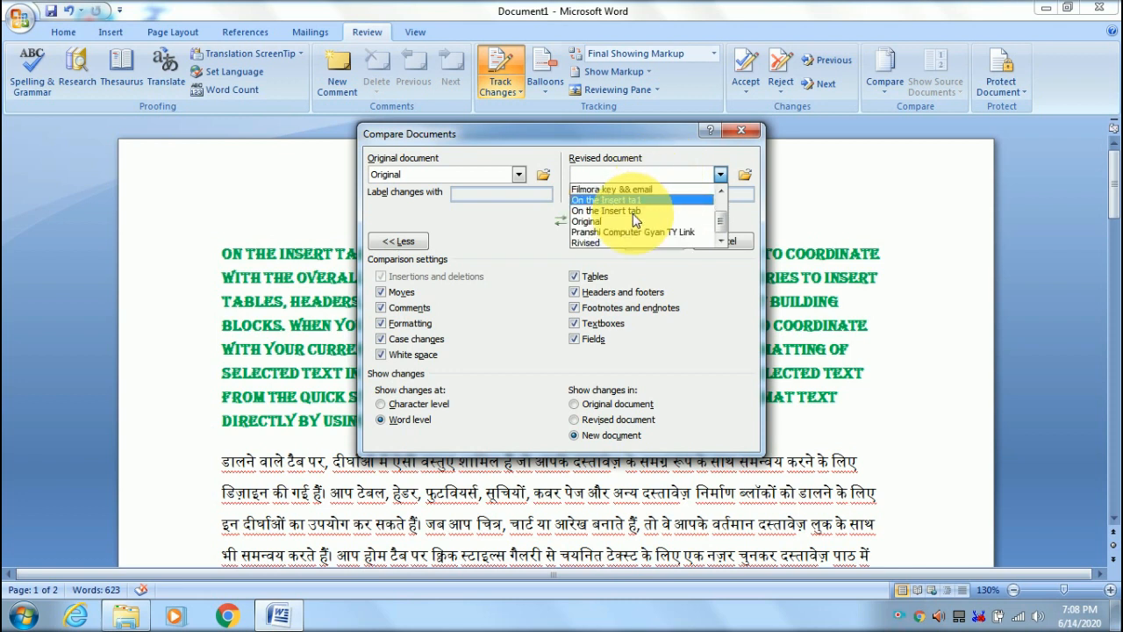
scroll(639, 219, down, 1)
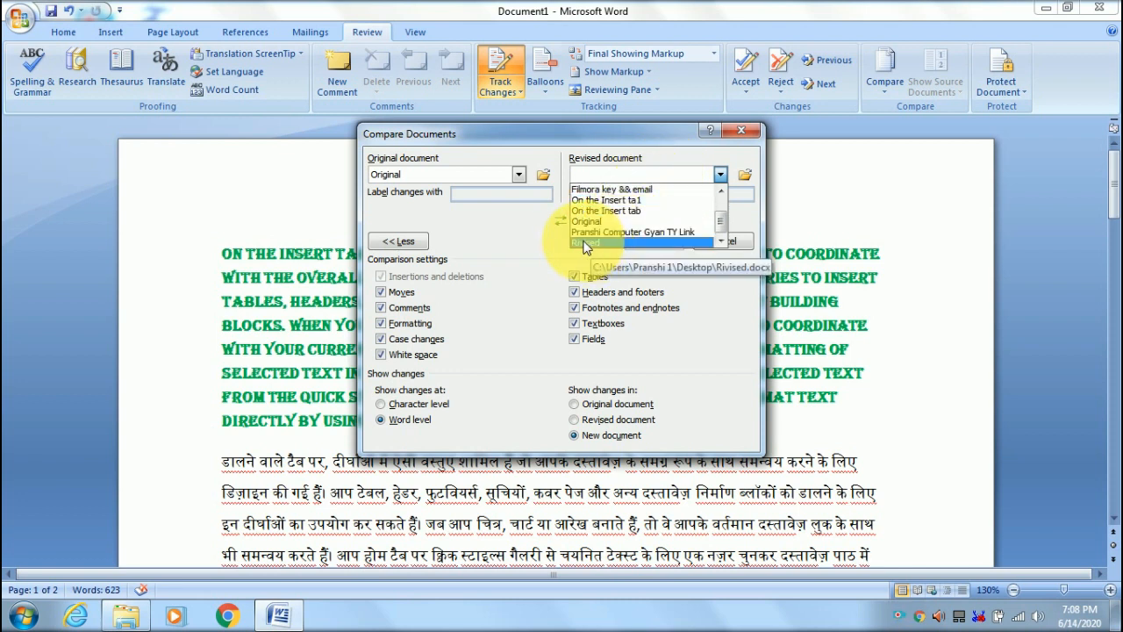
scroll(614, 215, up, 3)
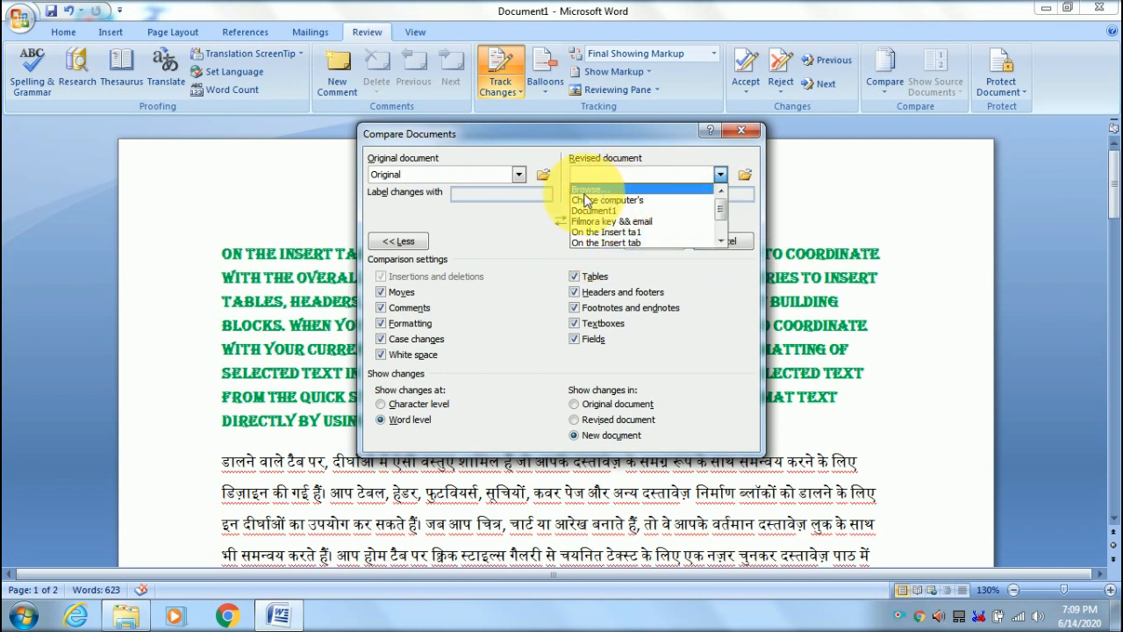
scroll(611, 215, down, 3)
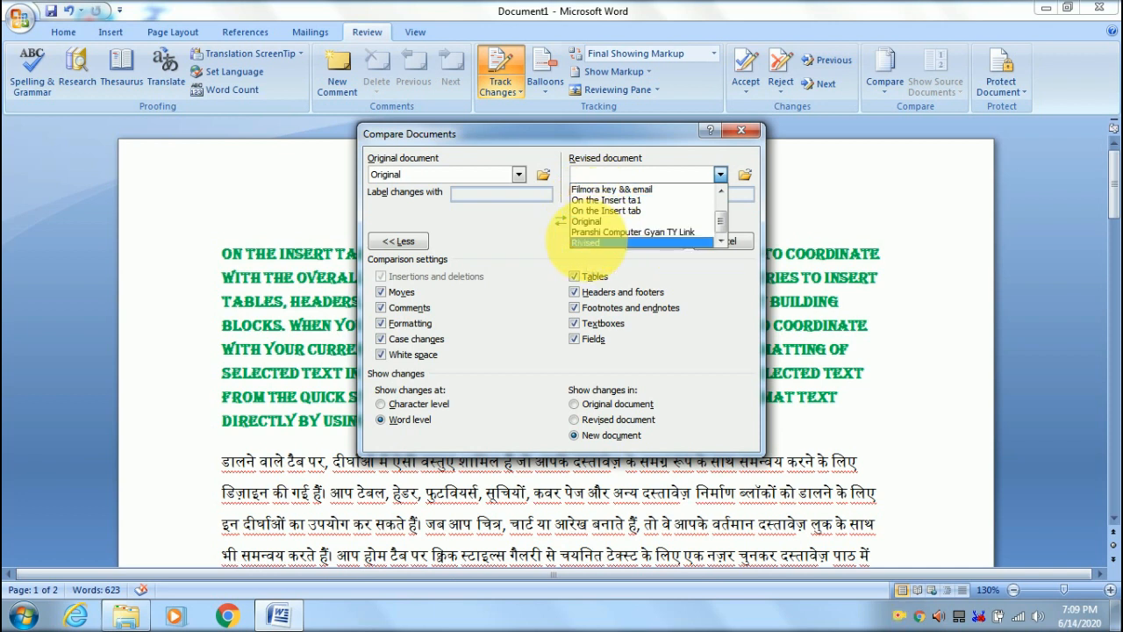
click(587, 244)
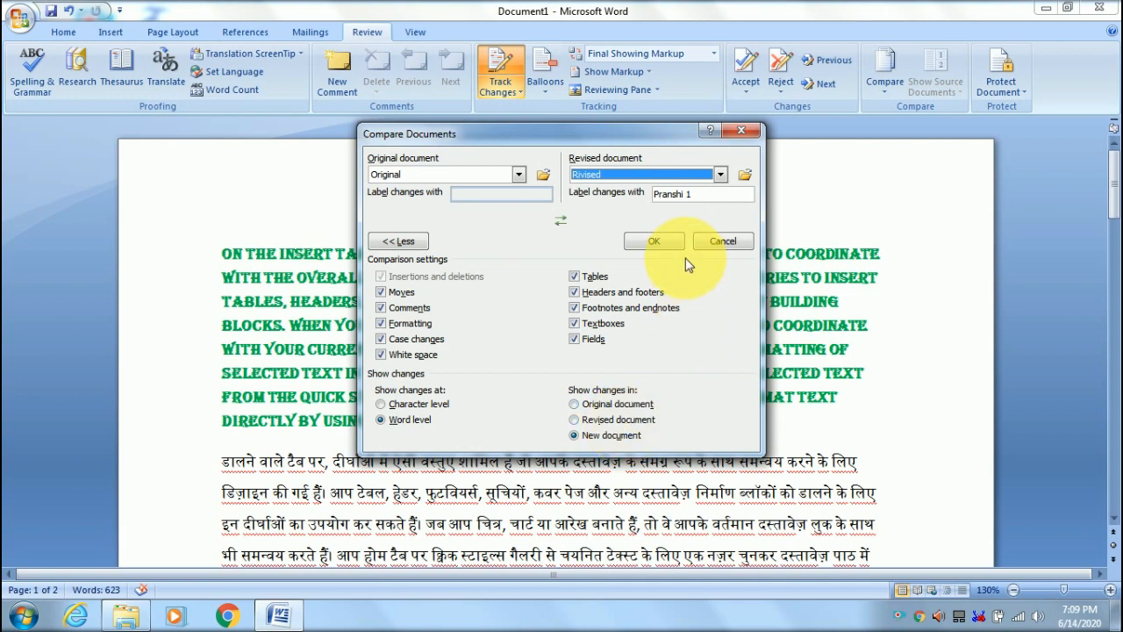
click(657, 241)
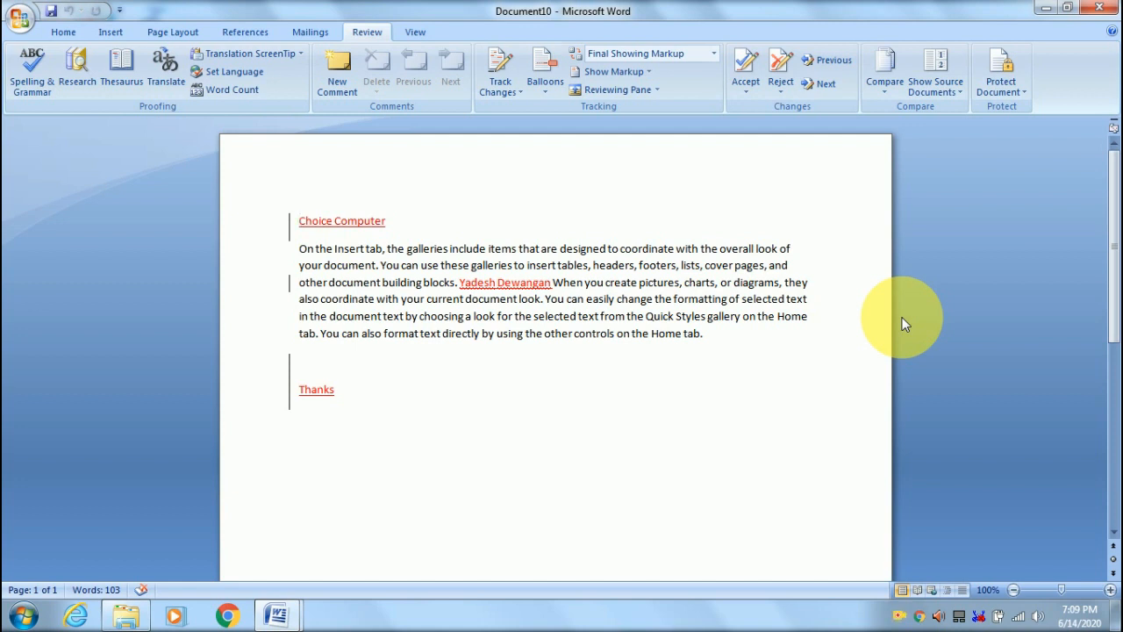
- Show both Original and Rivised beside the comparison result, then minimize it to return to Document1
click(943, 92)
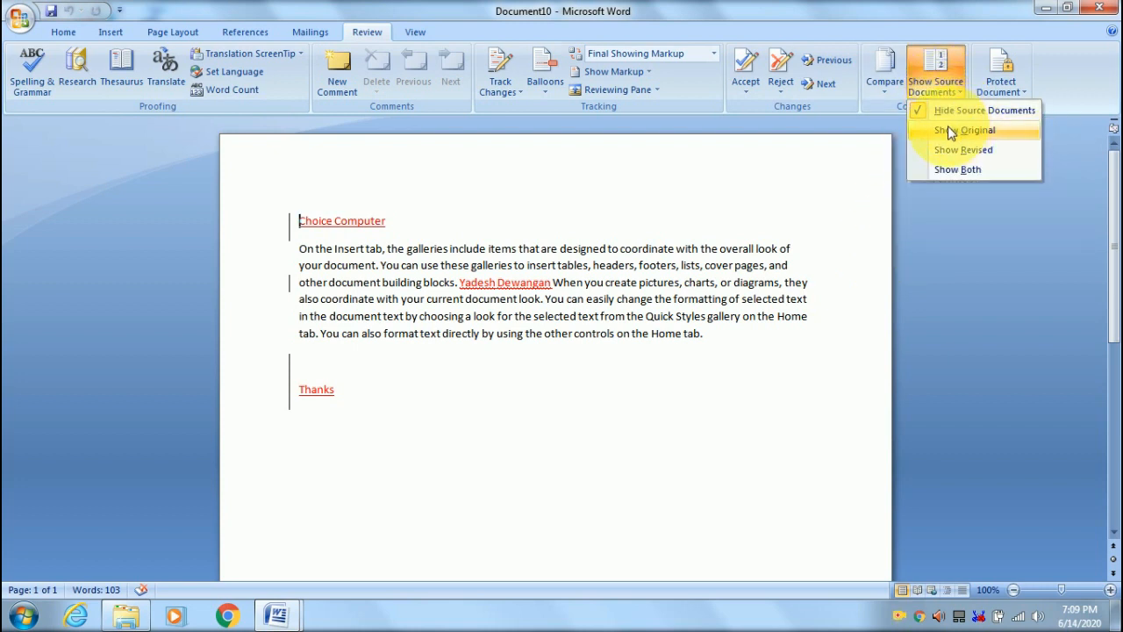
click(945, 170)
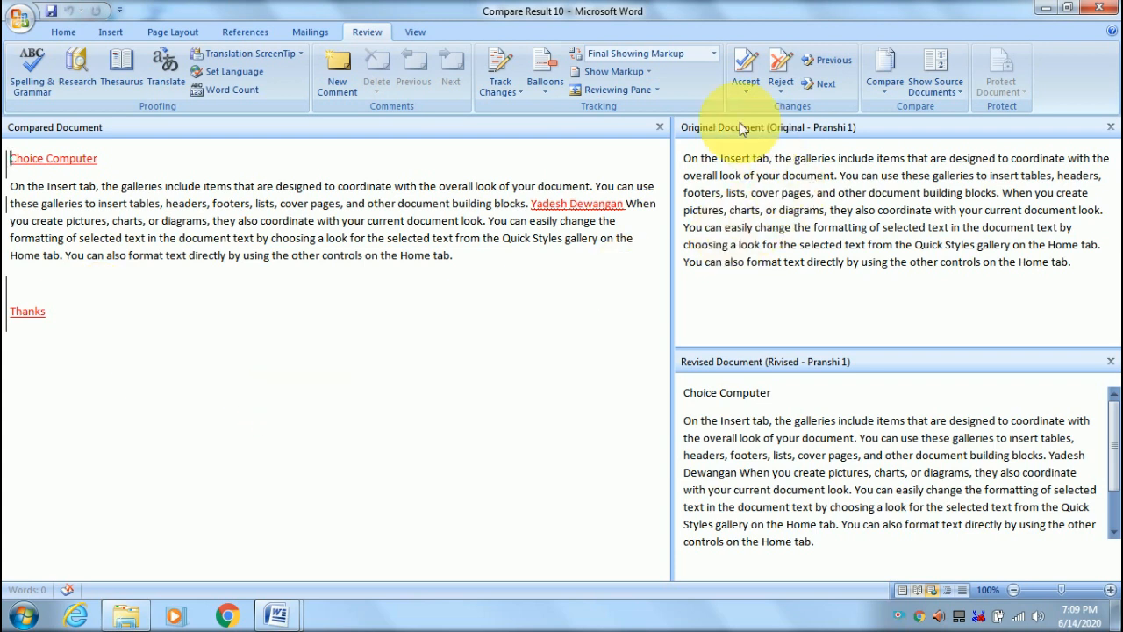
click(840, 200)
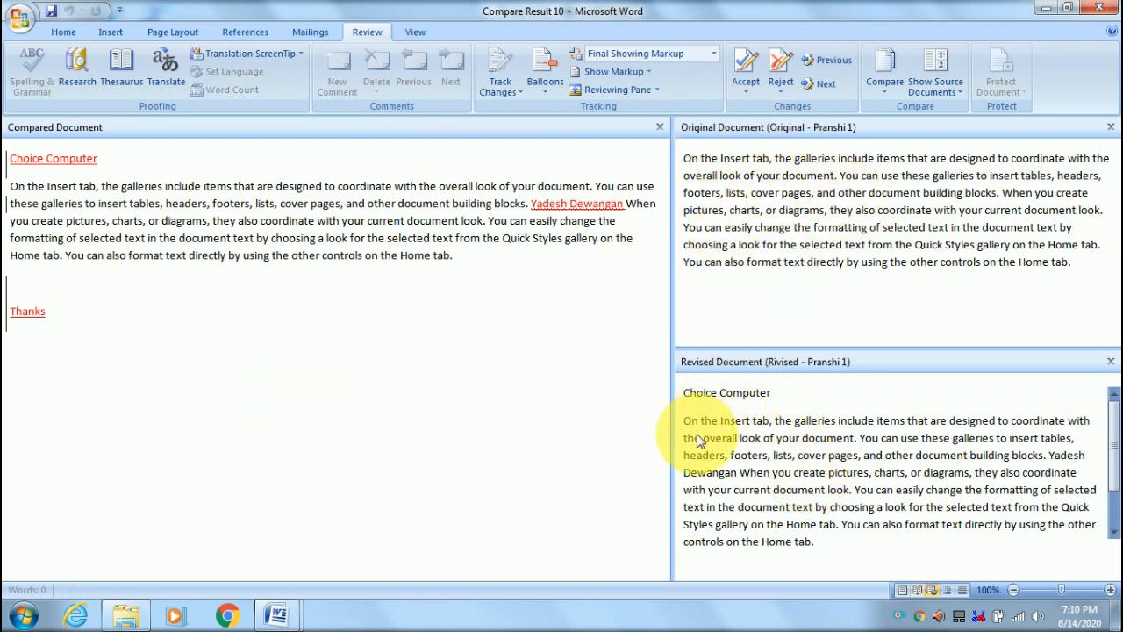
click(682, 395)
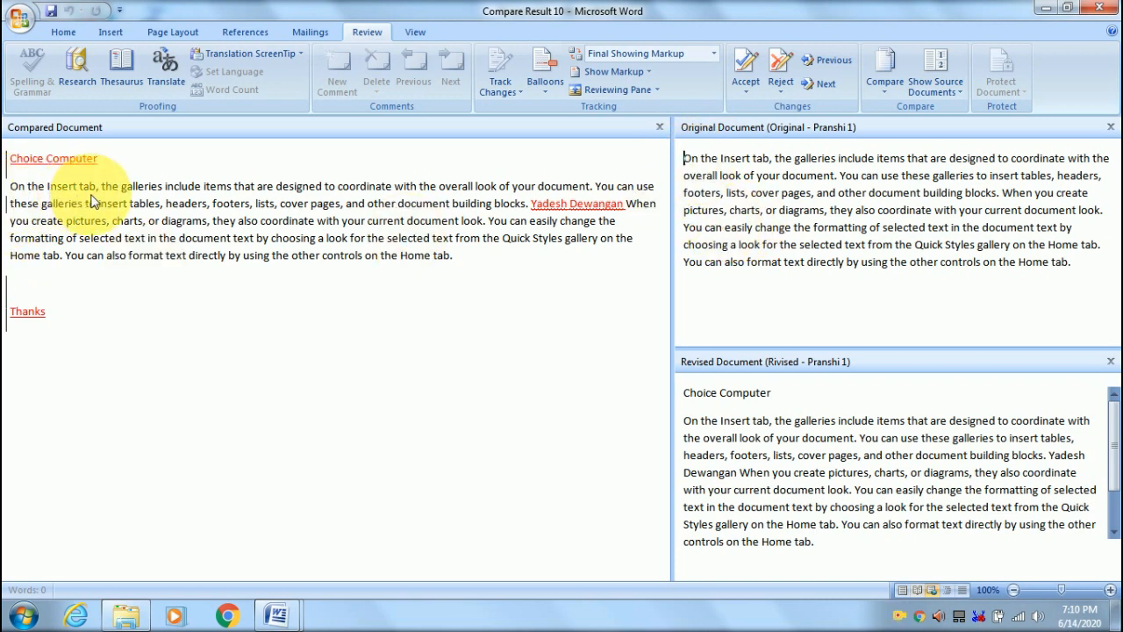
click(532, 214)
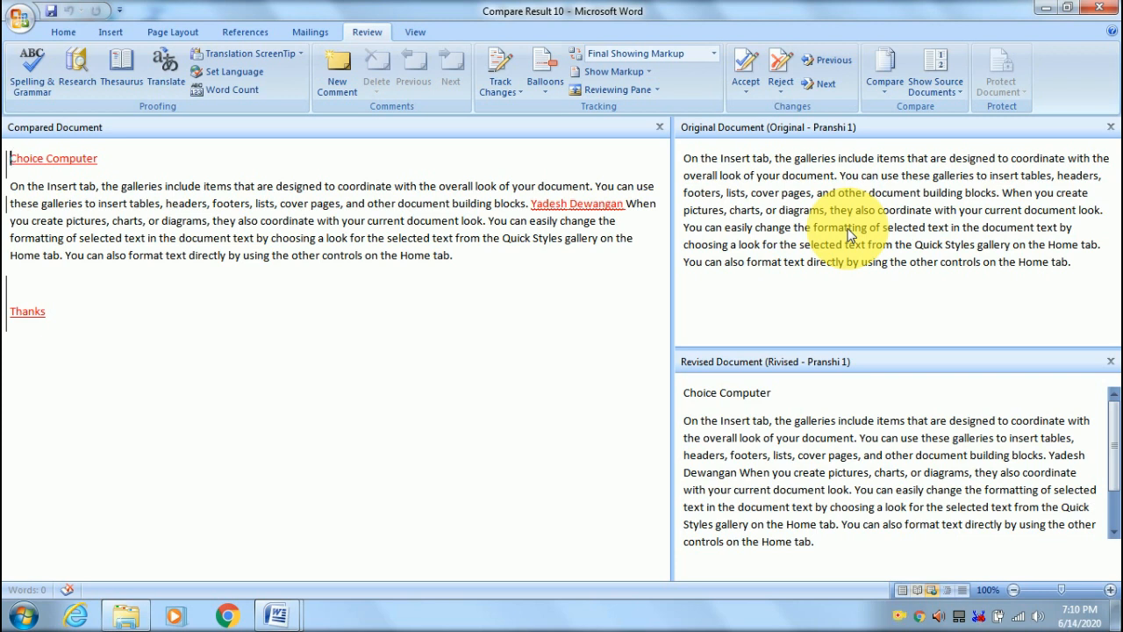
click(1043, 11)
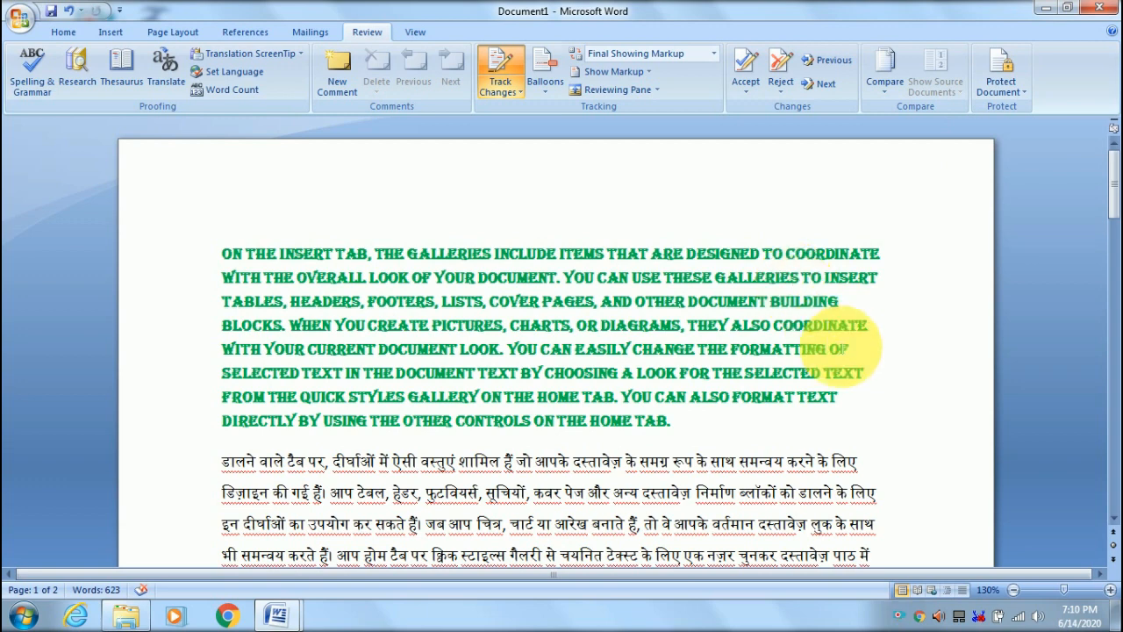
- Restrict Document1 to selected styles and No changes (Read only) editing, with an Everyone exception
click(1011, 88)
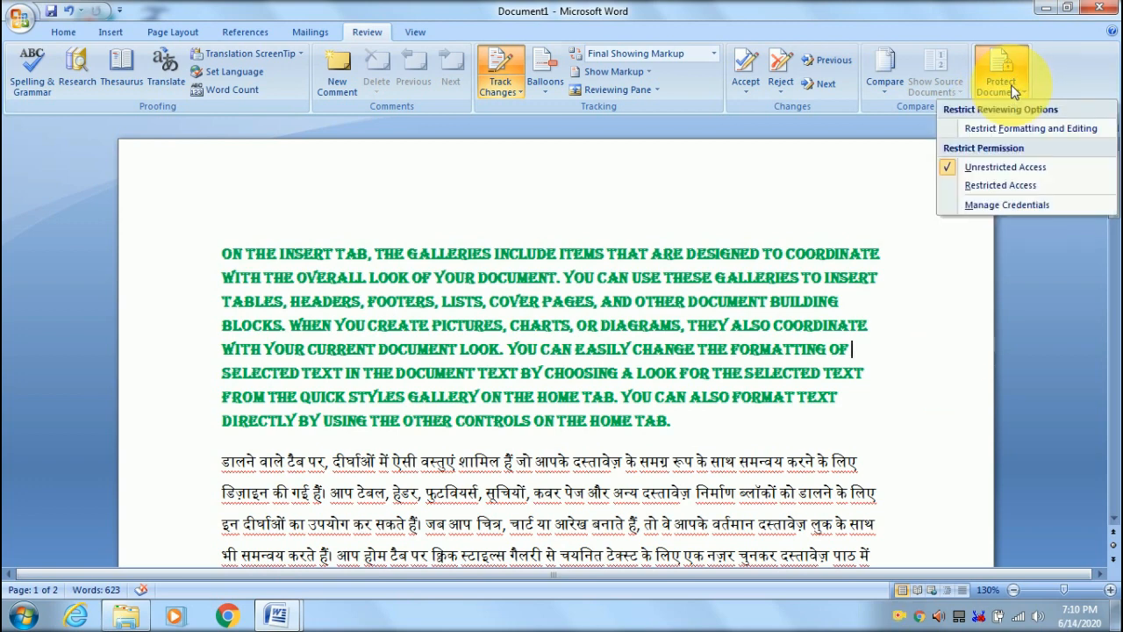
click(1056, 129)
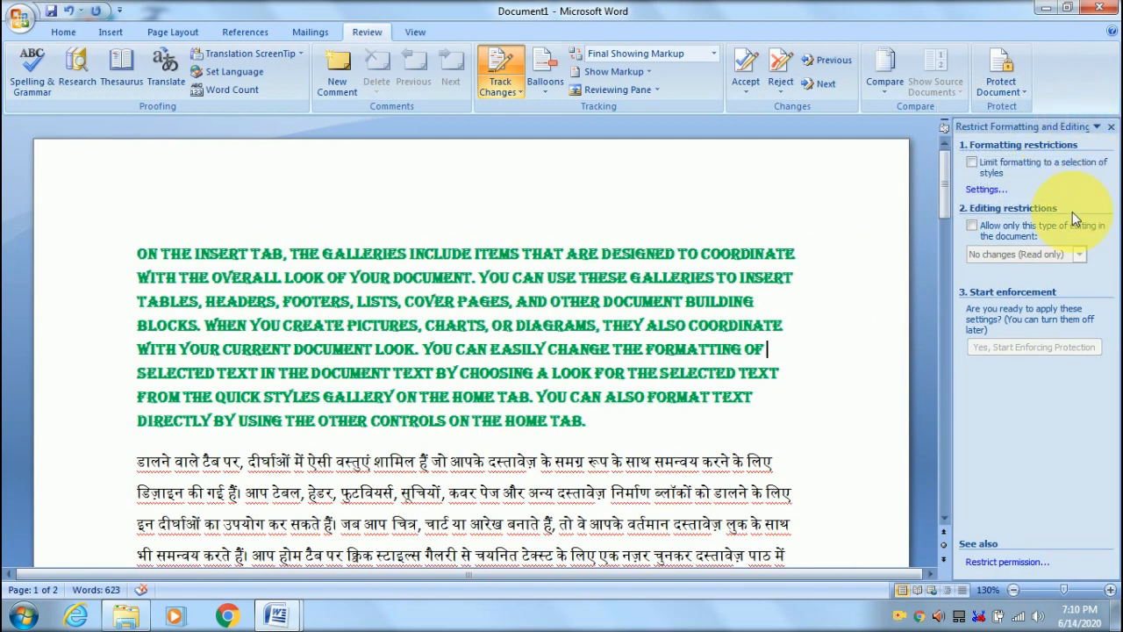
click(971, 163)
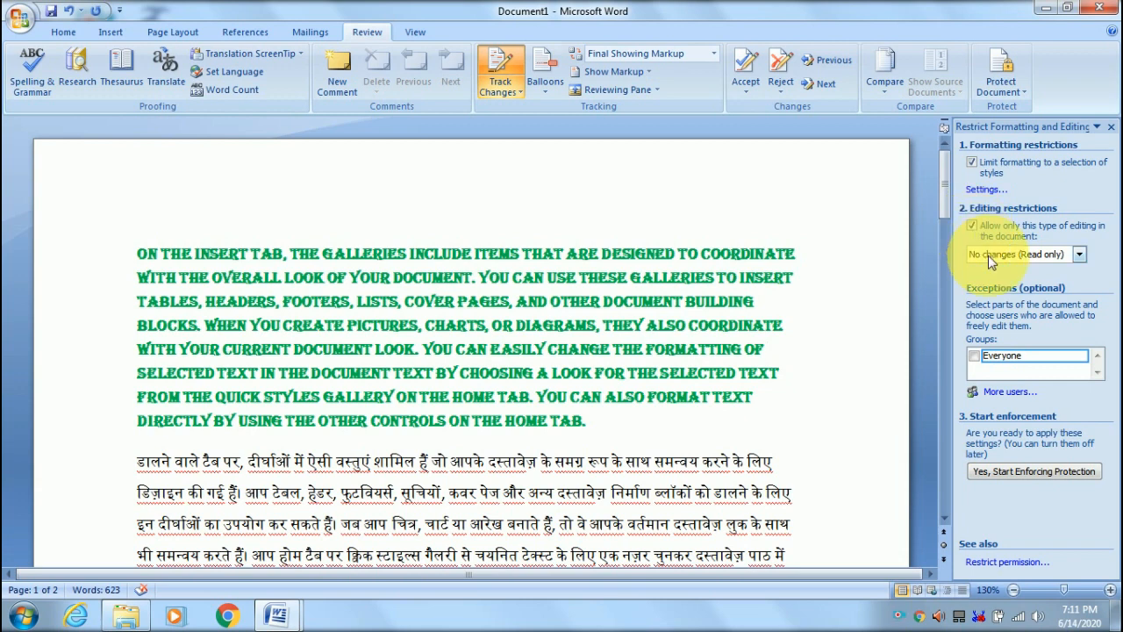
click(975, 356)
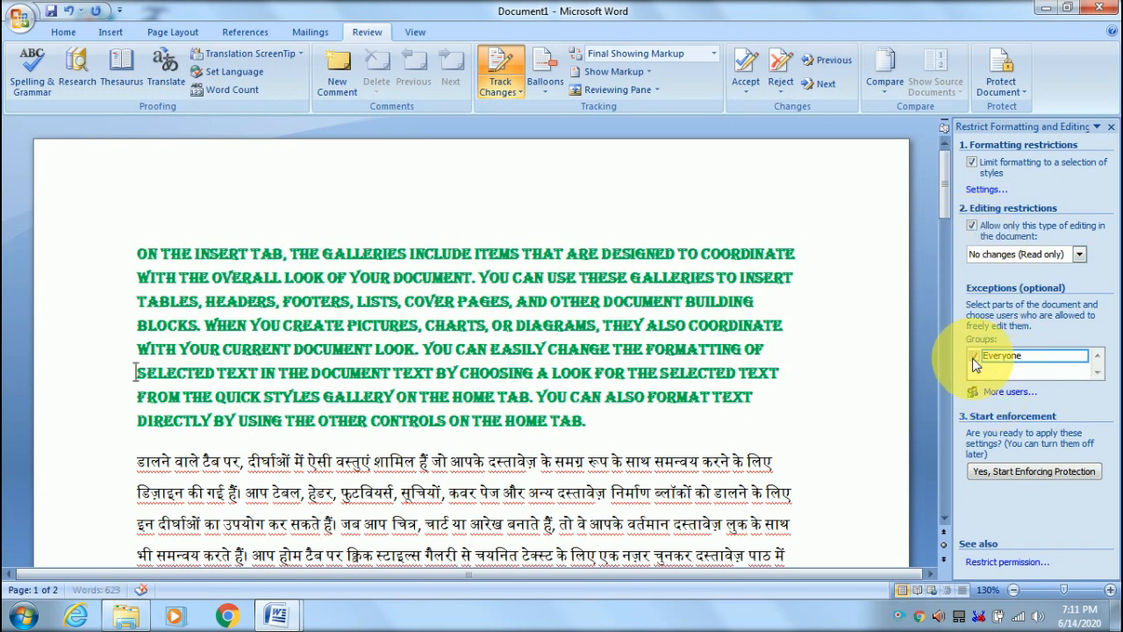
- Enforce the read-only protection, entering the password and retyping it to confirm
click(1037, 471)
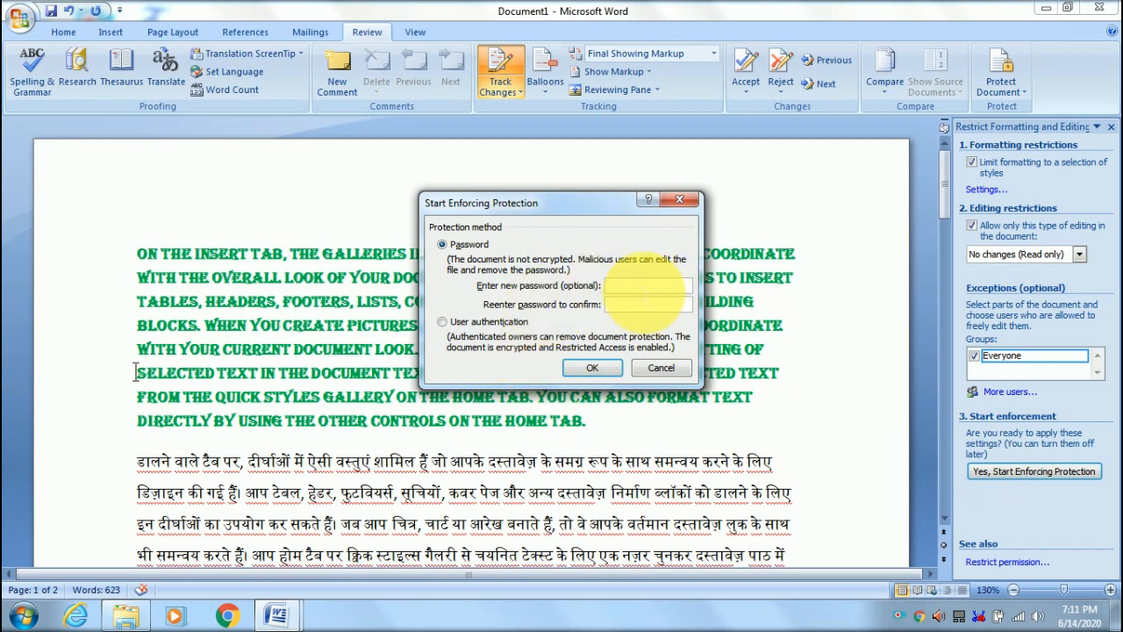
text(1)
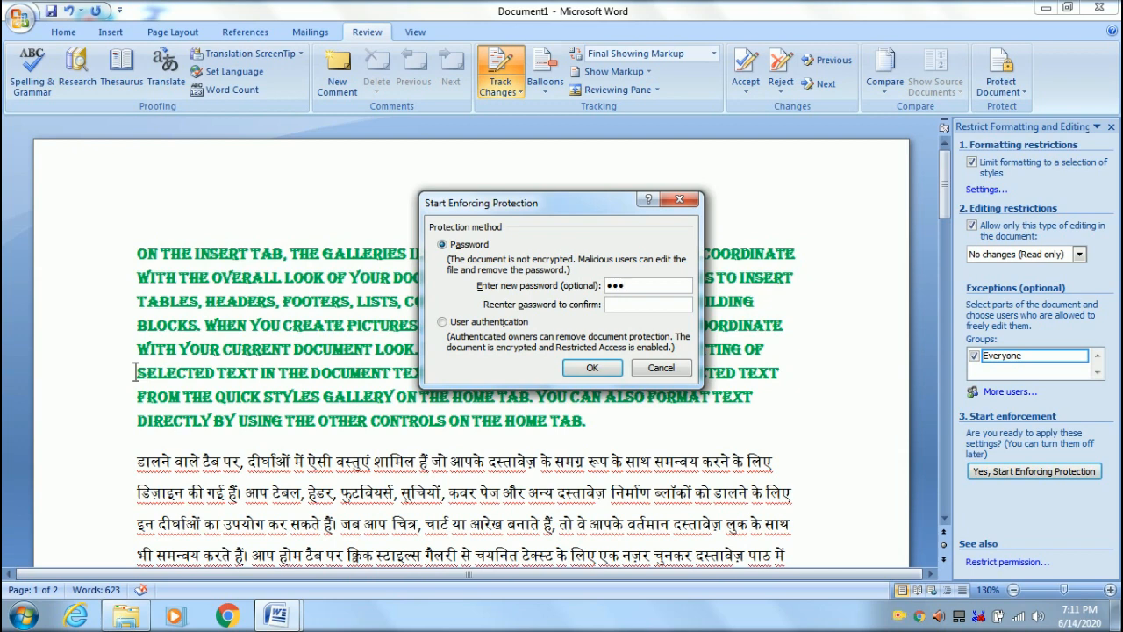
key(Return)
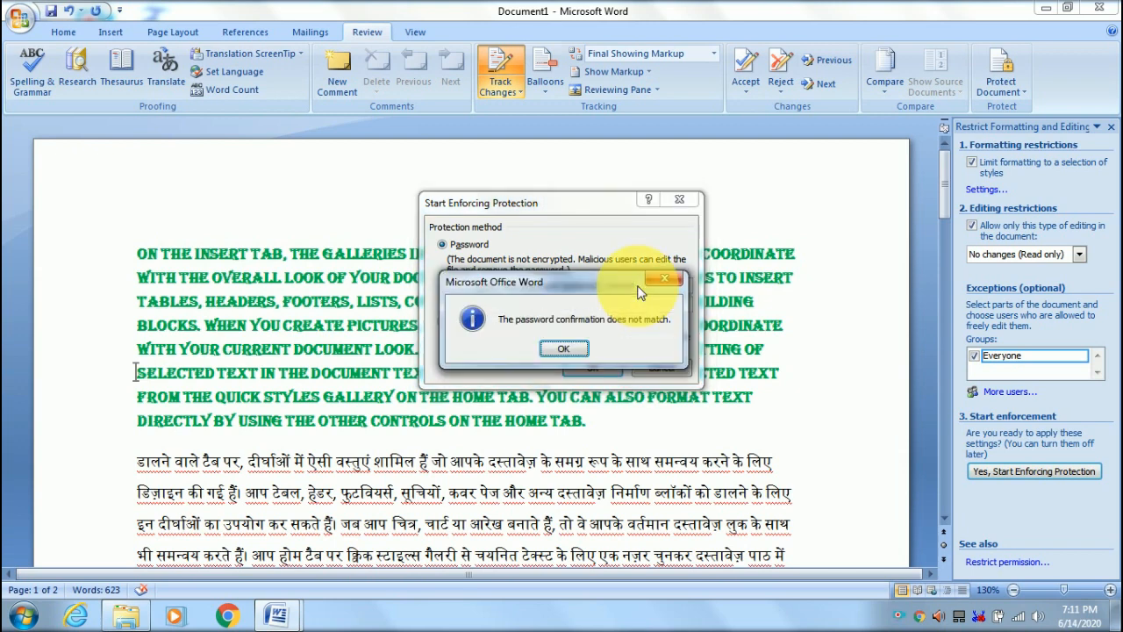
click(564, 350)
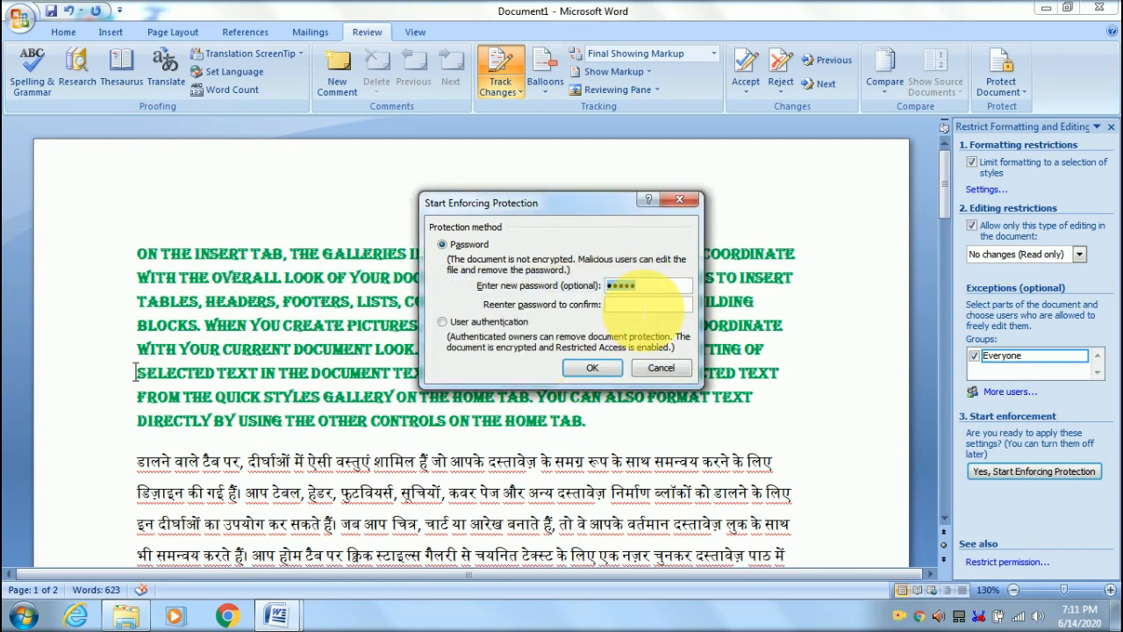
click(644, 305)
text(12)
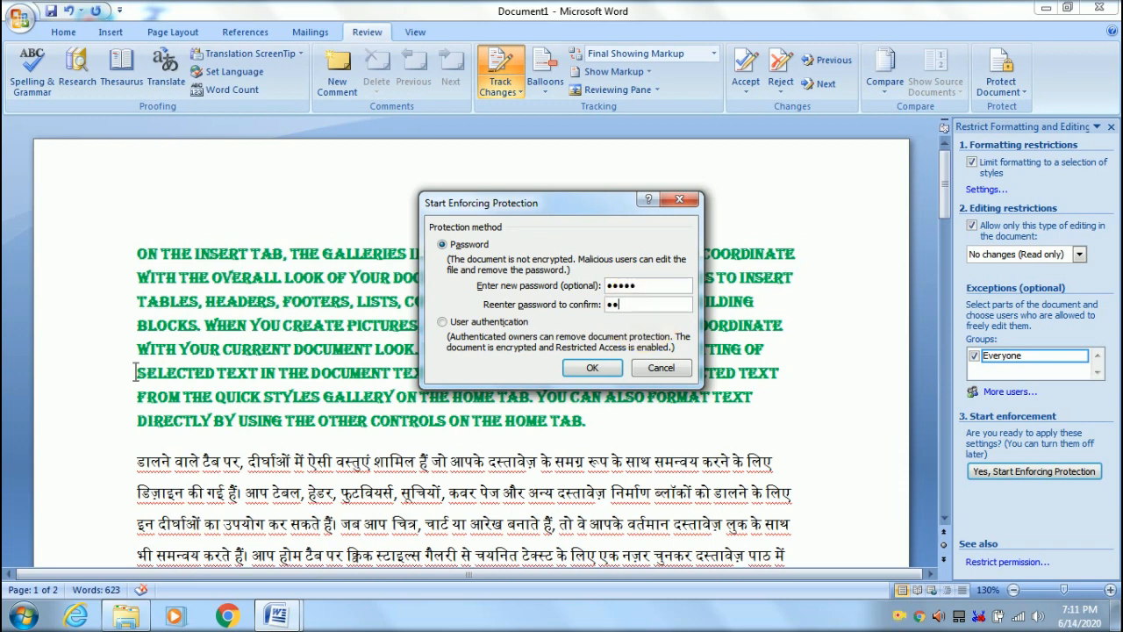
click(586, 368)
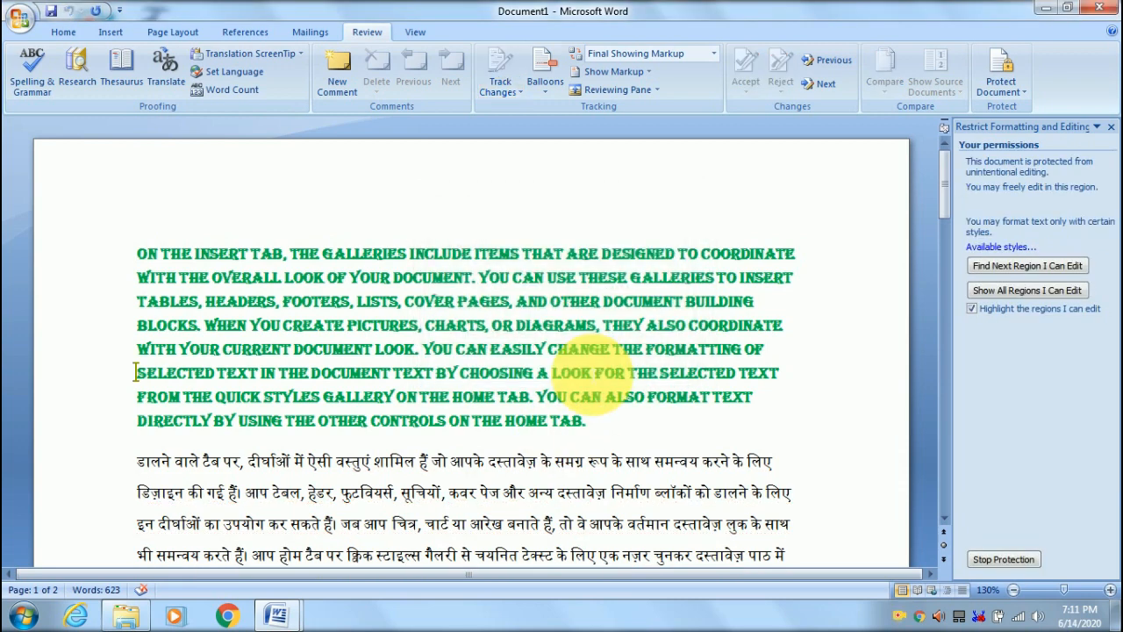
- Save the protected document as 'On the Insert tab' and close it
key(ctrl+s)
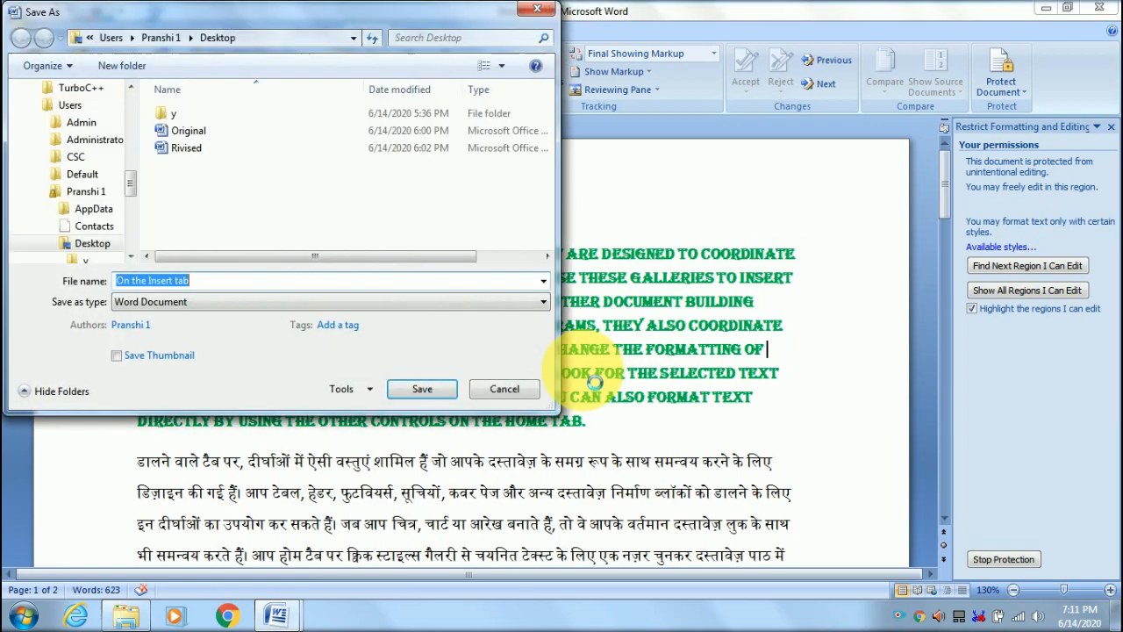
click(433, 387)
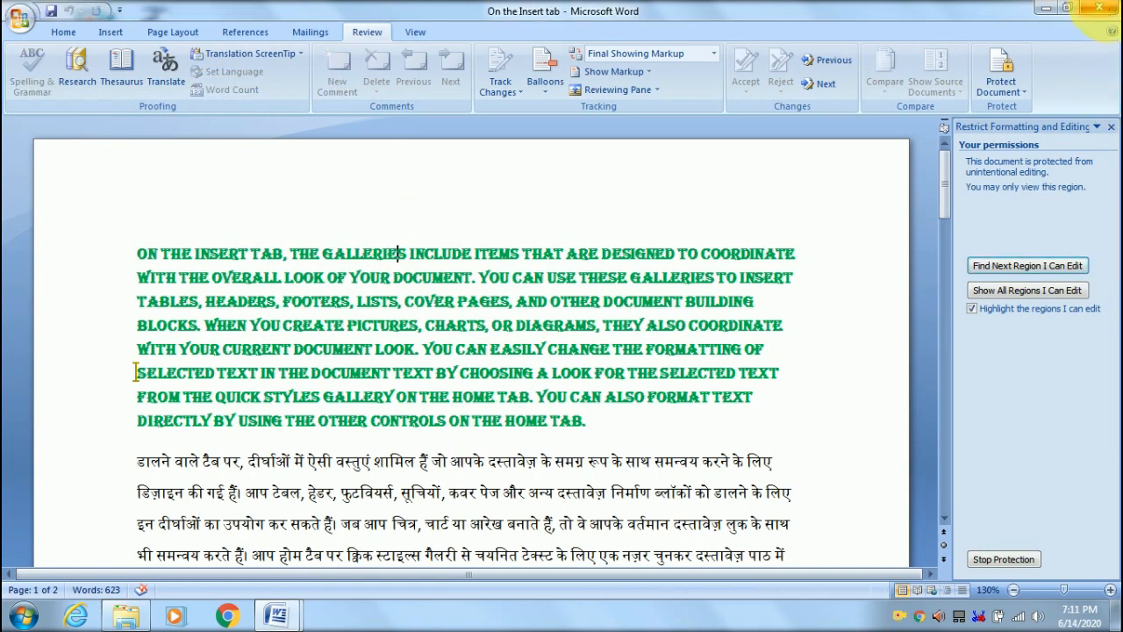
click(1103, 7)
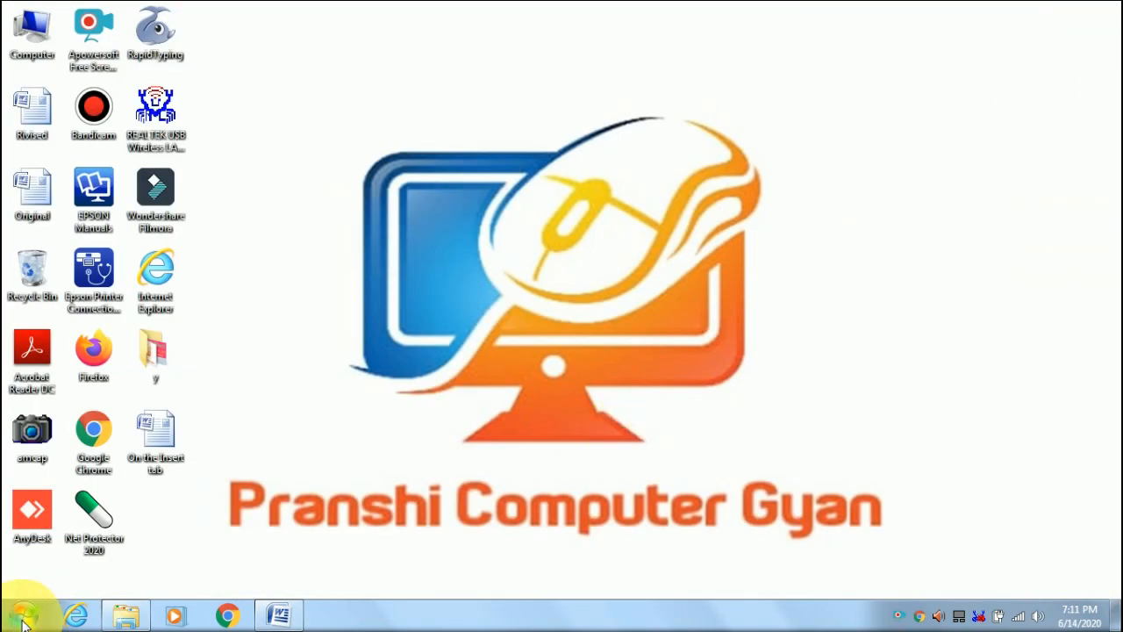
- Reopen 'On the Insert tab' from Word's recent files, check edits are refused, and hide the Restrict pane
click(21, 614)
mouse_move(108, 240)
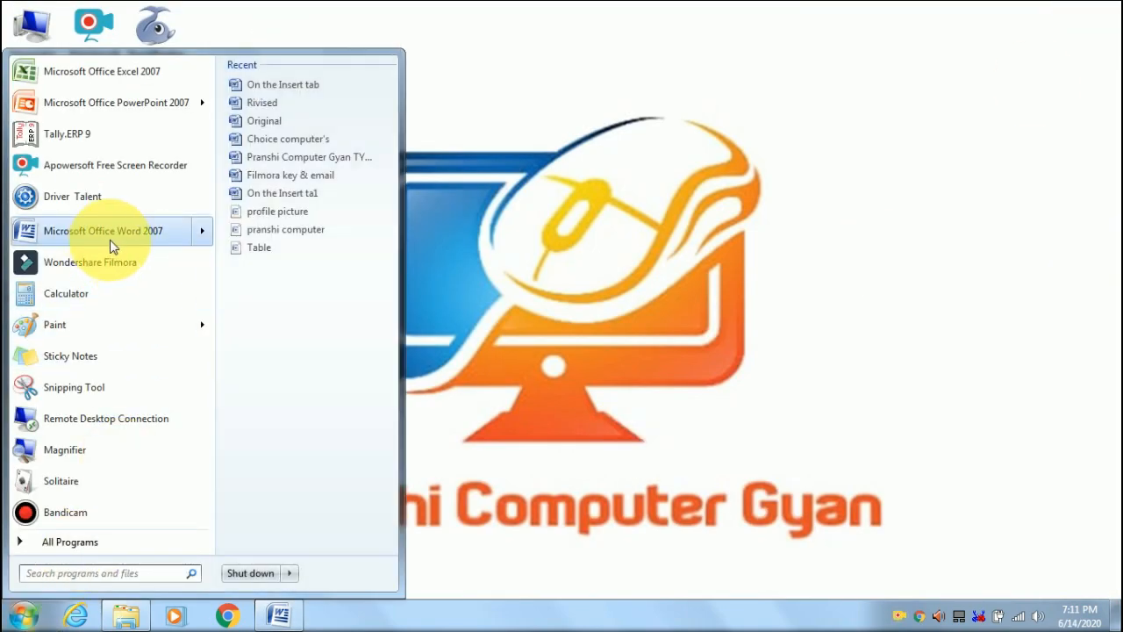
click(295, 88)
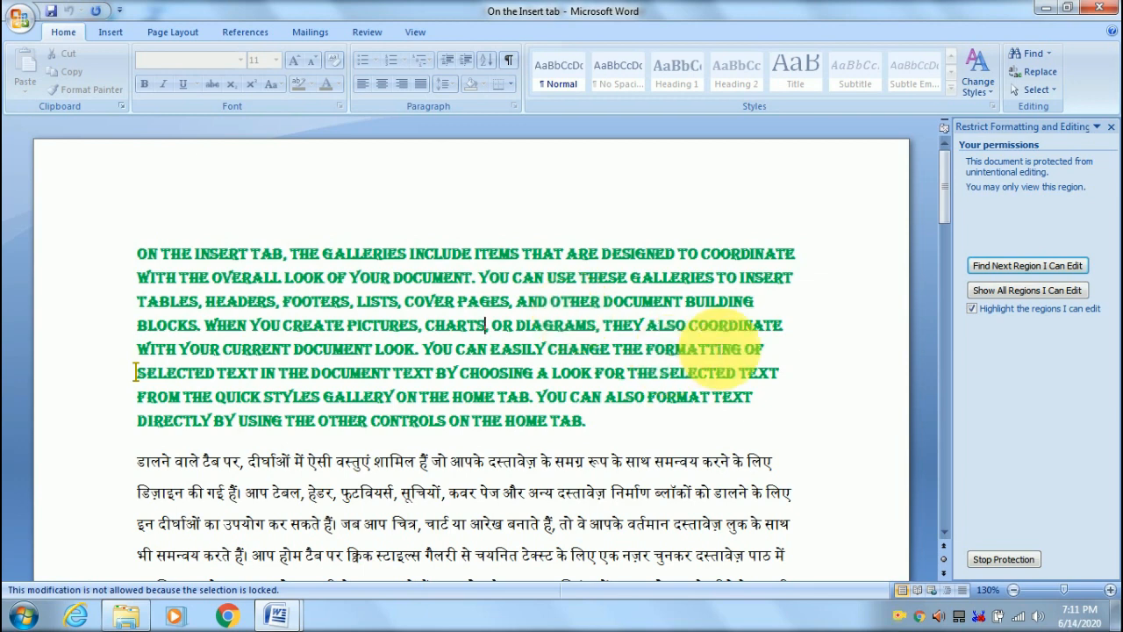
scroll(666, 290, down, 3)
click(636, 267)
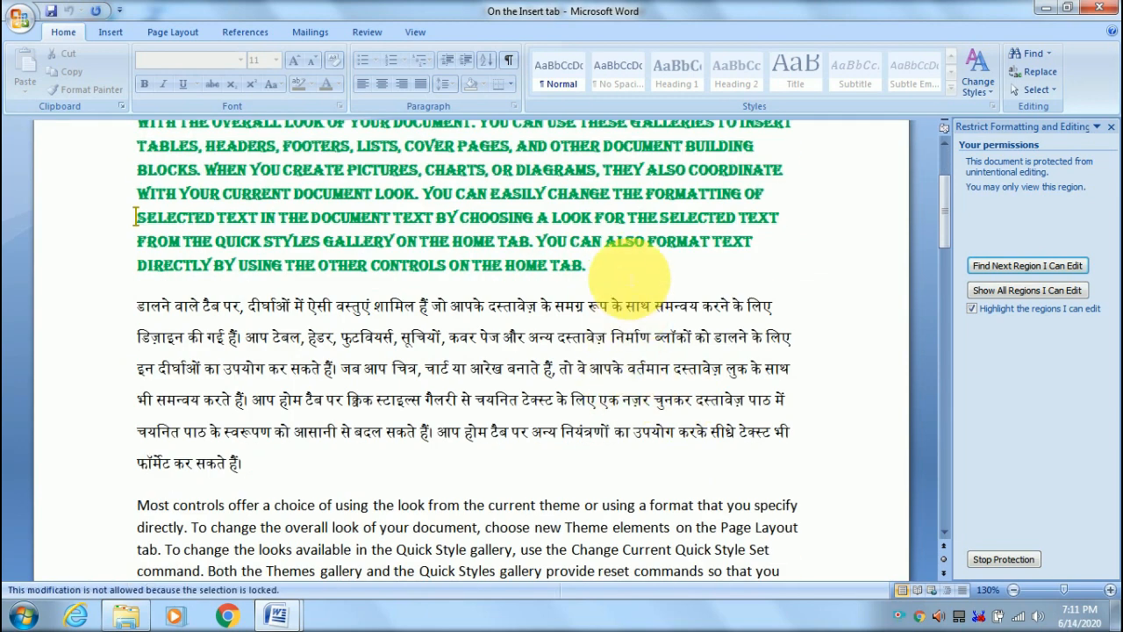
scroll(619, 320, up, 2)
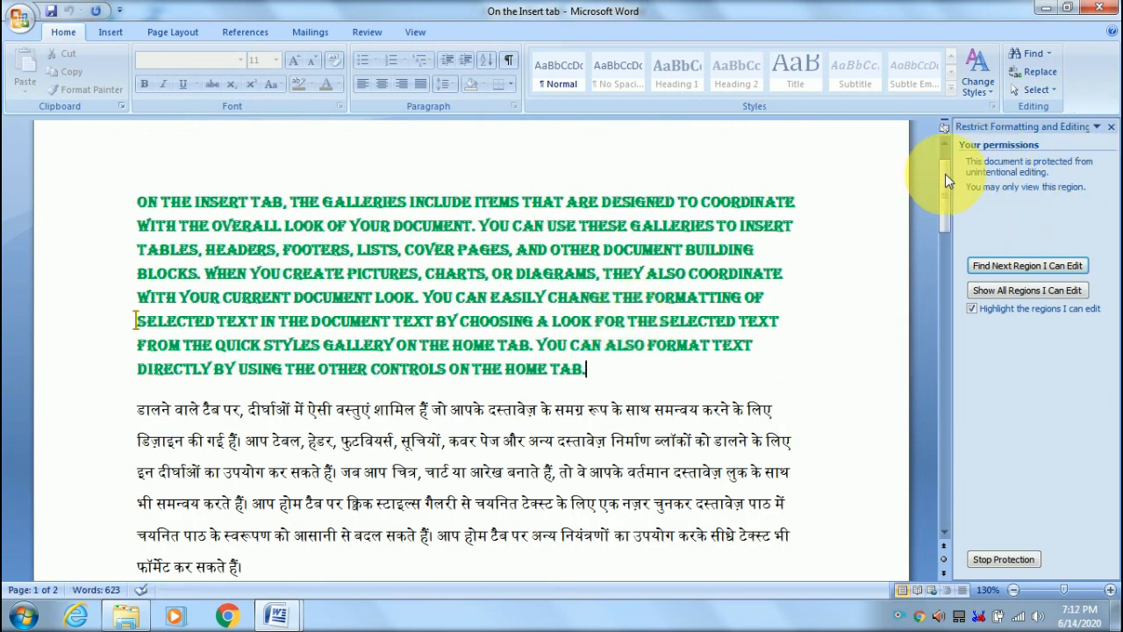
click(1110, 126)
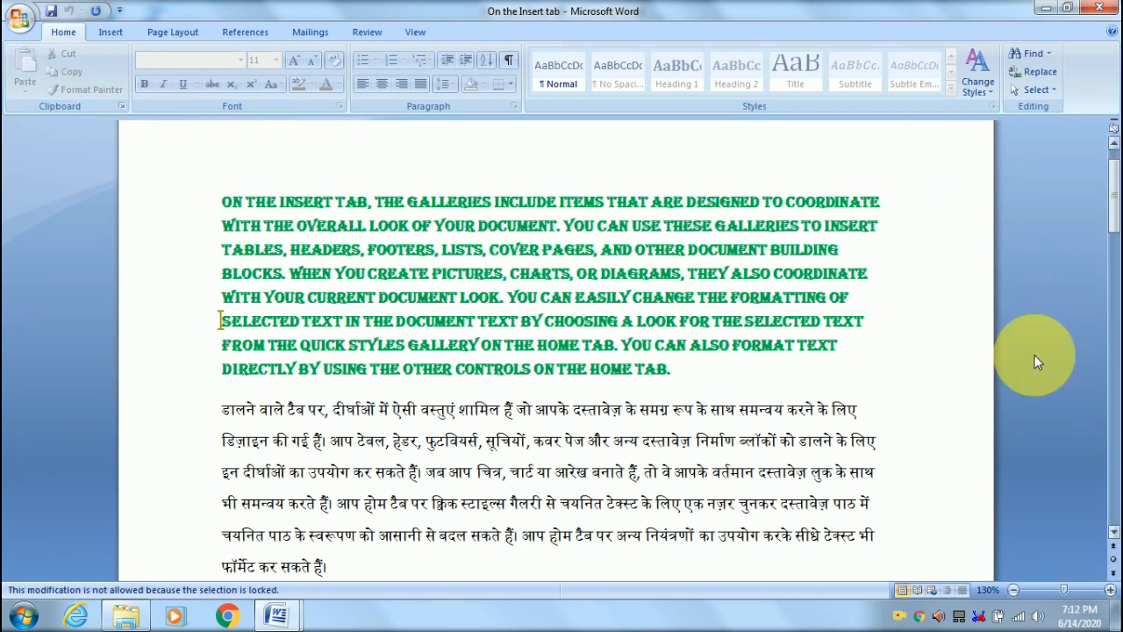
- Stop the document protection by entering the password
click(367, 32)
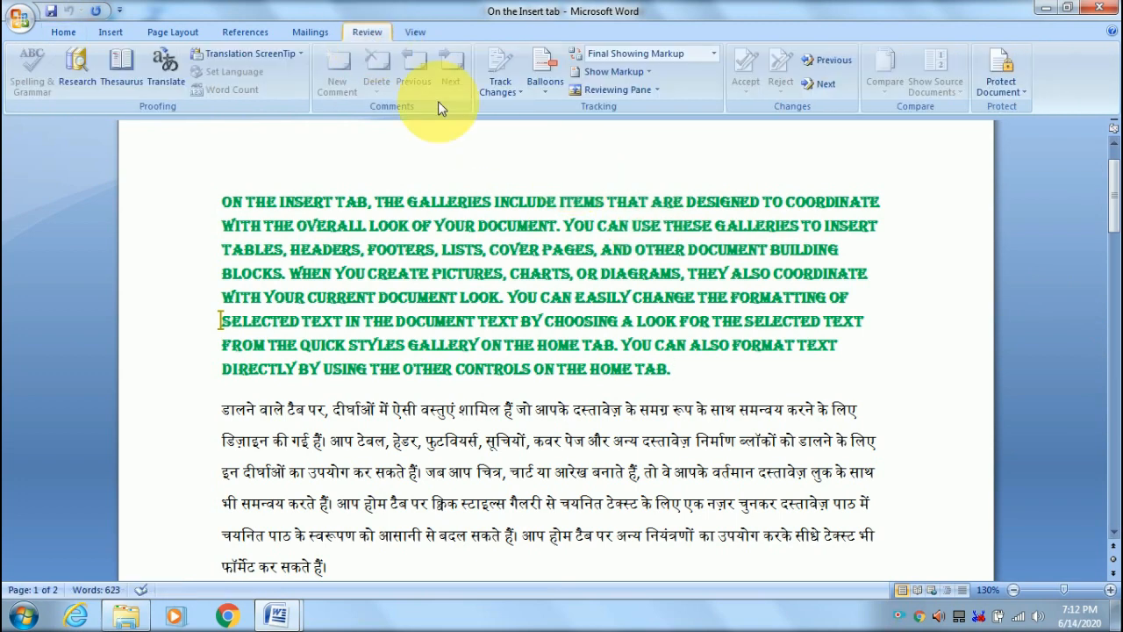
click(1009, 91)
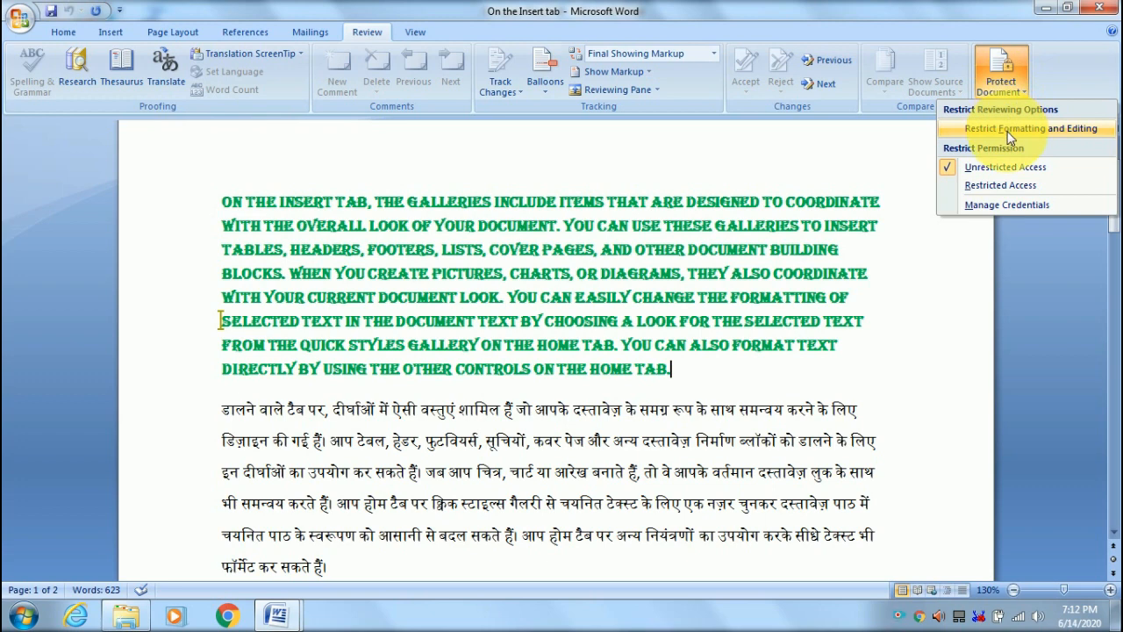
click(1007, 129)
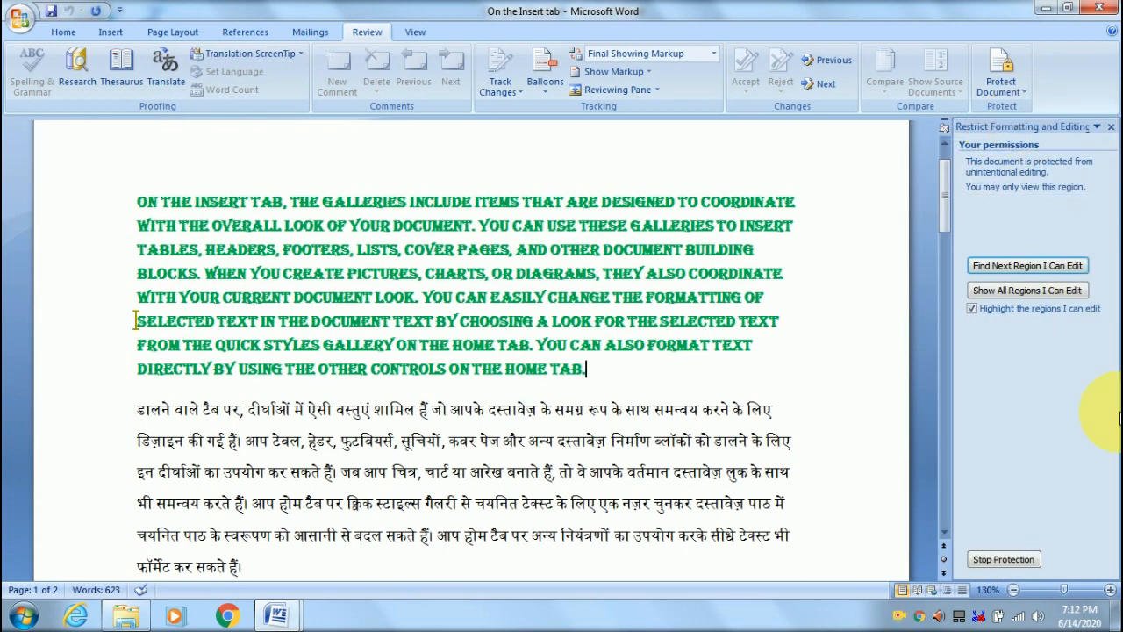
click(1014, 562)
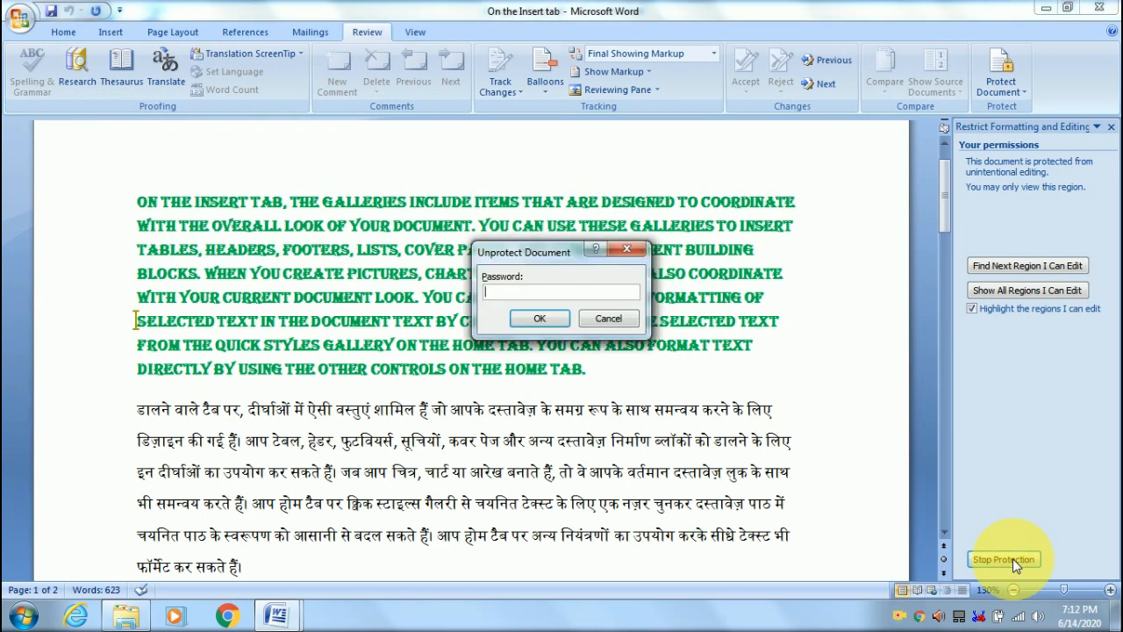
text(••)
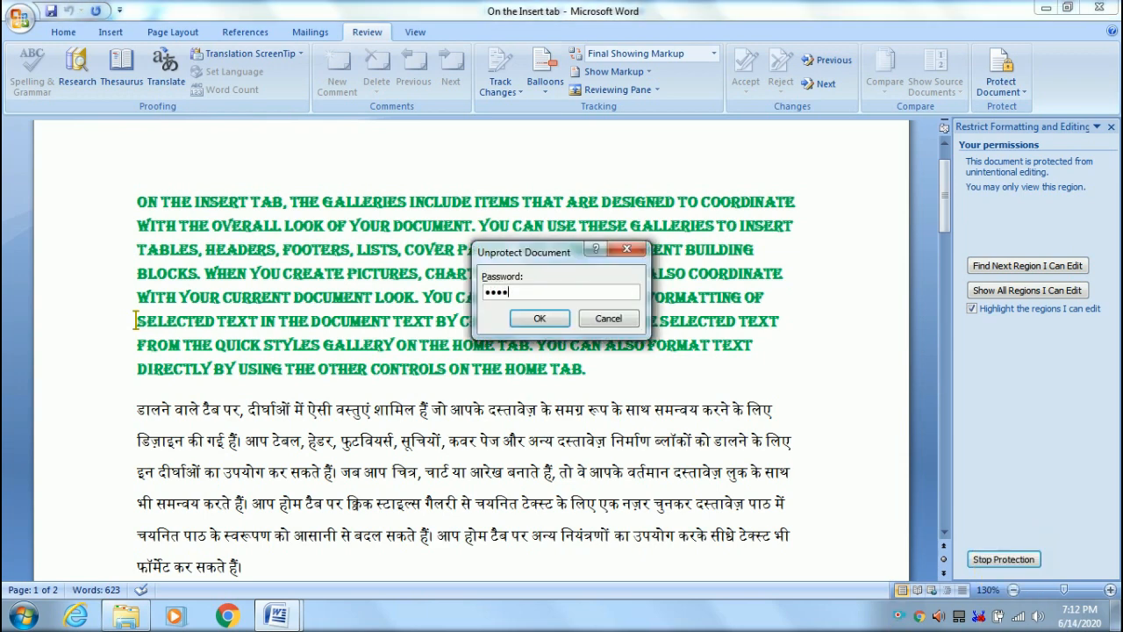
text(•••)
key(Return)
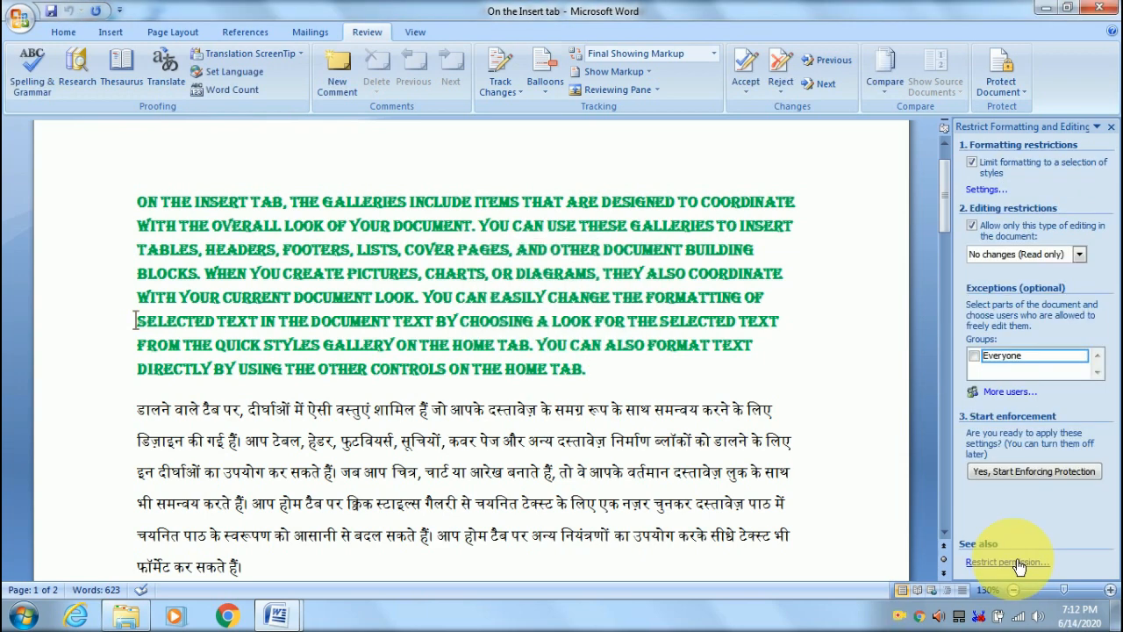
- Type three test lines to confirm editing works, then minimize to reveal Compare Result 10
text(yjjtjotyjotoj)
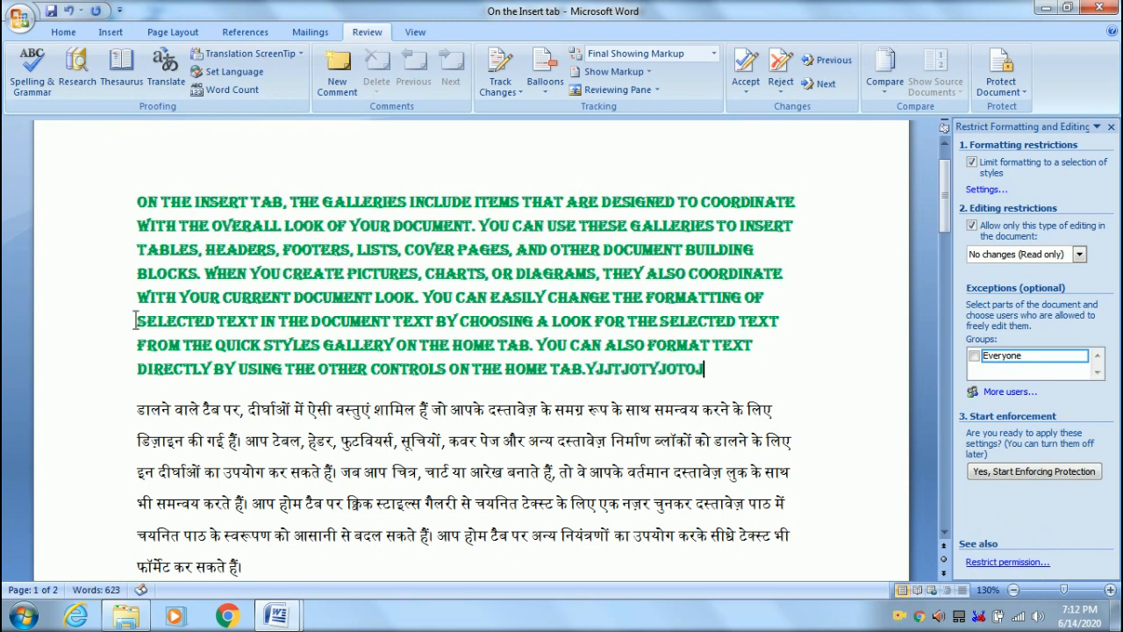
key(Return)
text(ghghjgfjojghjgho)
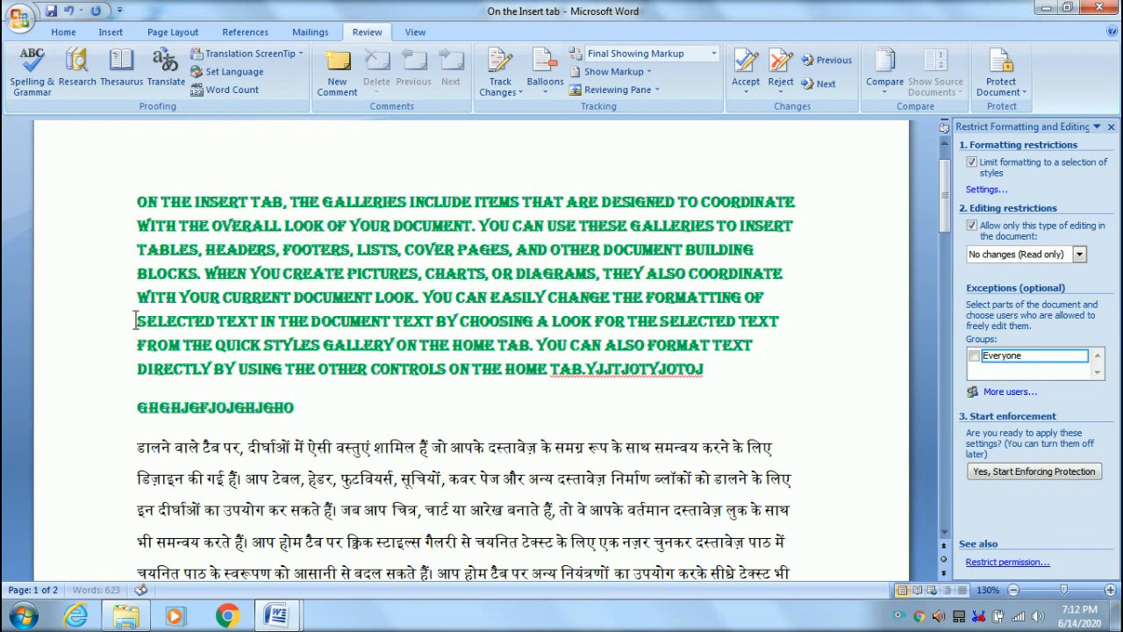
text(jgh)
key(Return)
text(hgghk)
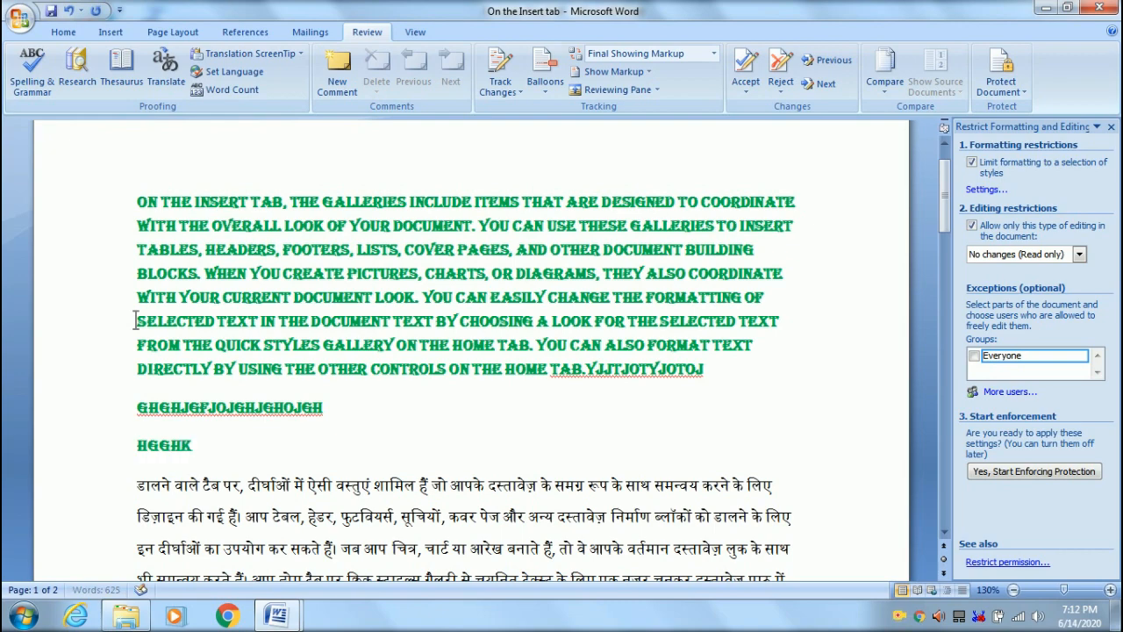
text(gk)
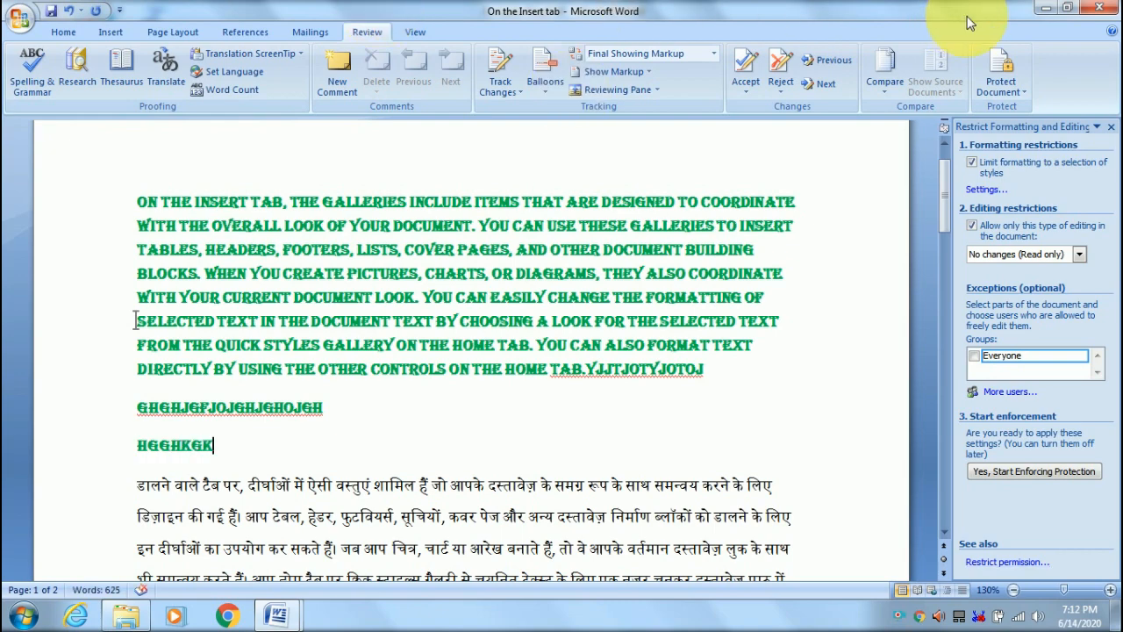
click(1045, 8)
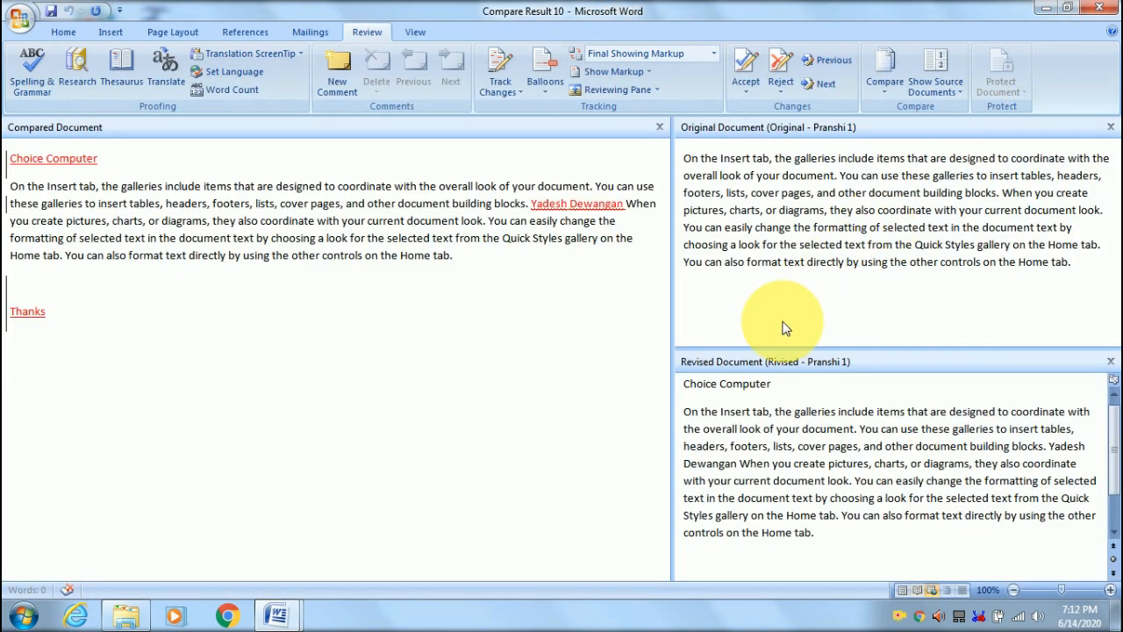